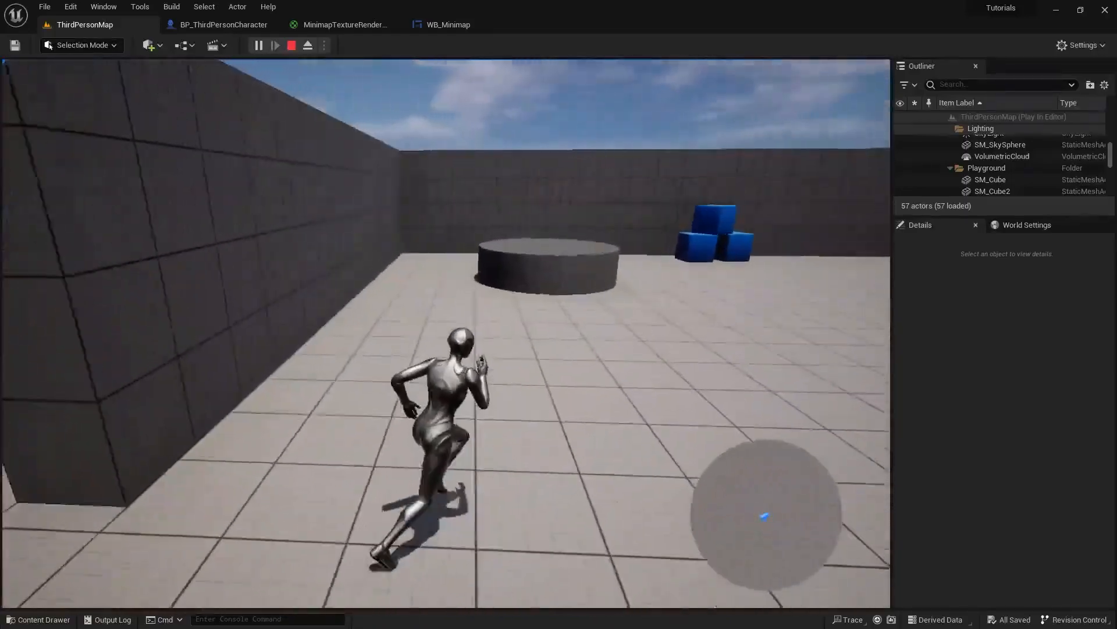
key(w)
key(d)
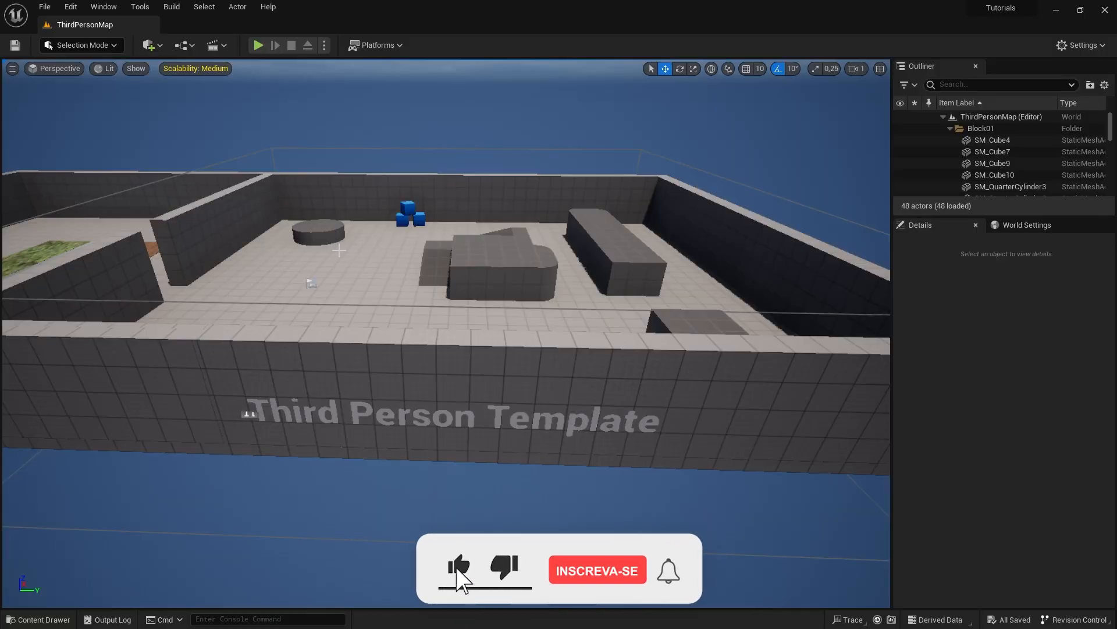
right_drag(339, 249, 372, 231)
right_drag(445, 321, 433, 319)
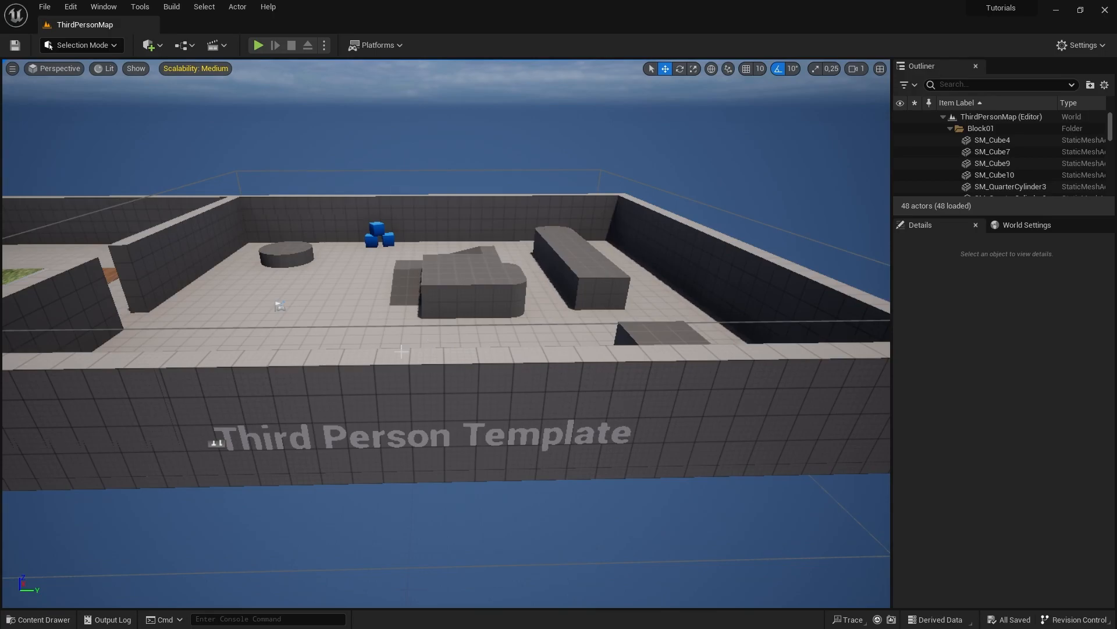
right_drag(446, 333, 424, 328)
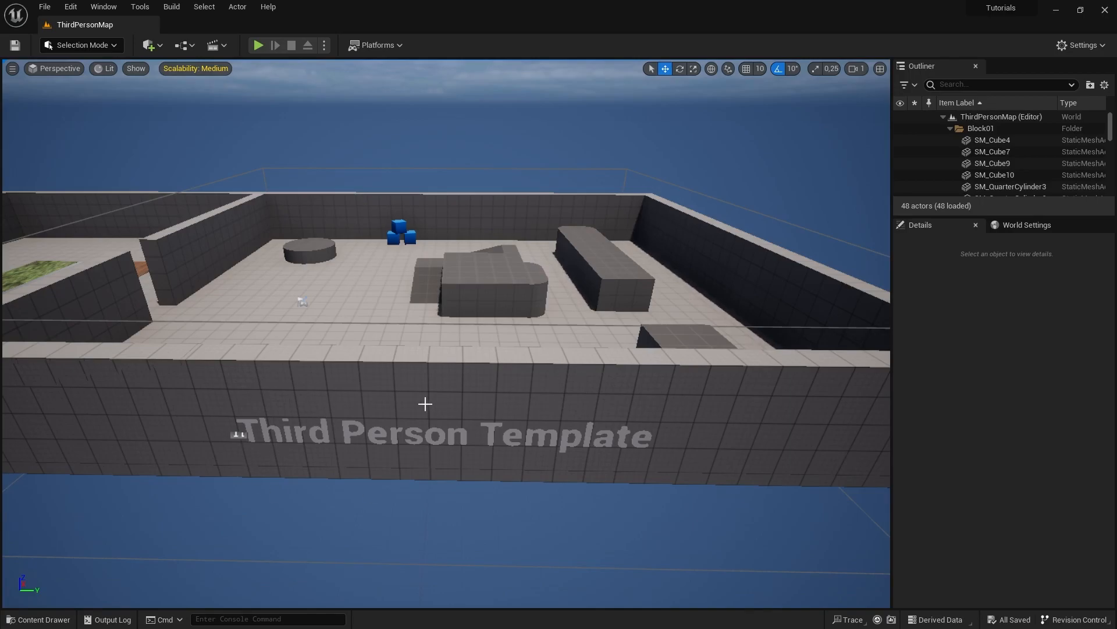
Step: Create a new folder named Minimap inside the Content folder and open it
click(38, 619)
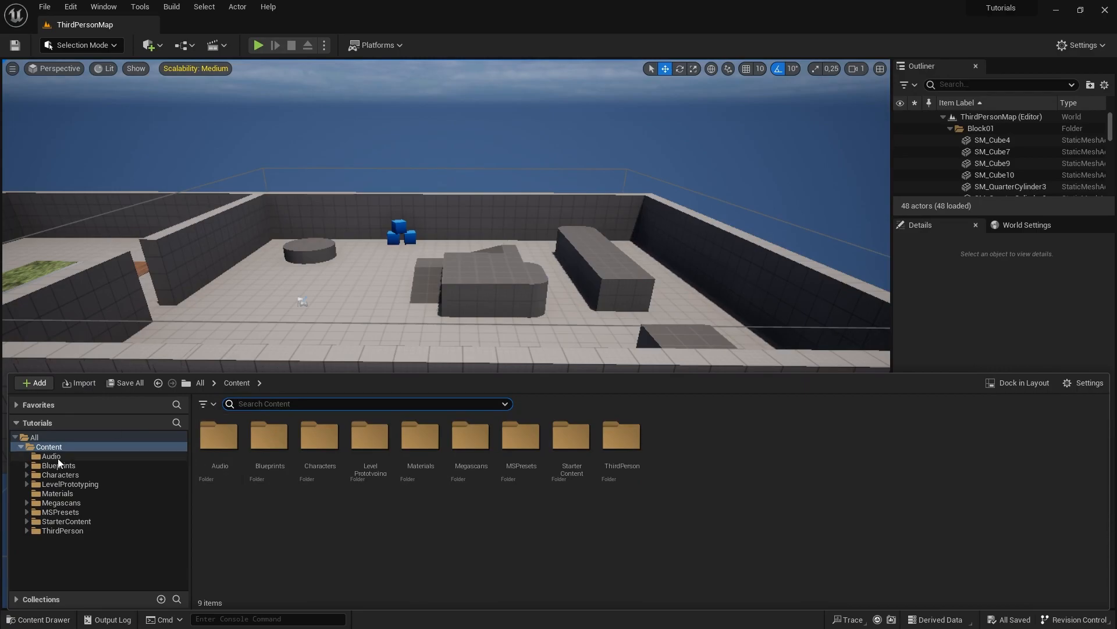
right_click(717, 465)
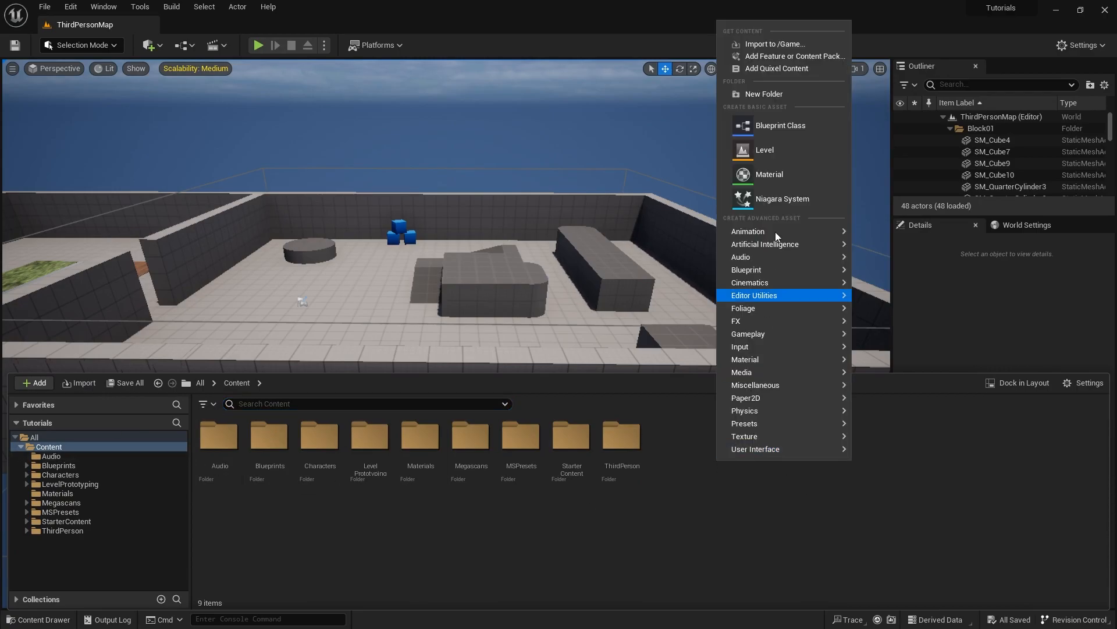
click(764, 93)
text(Minimap)
key(Return)
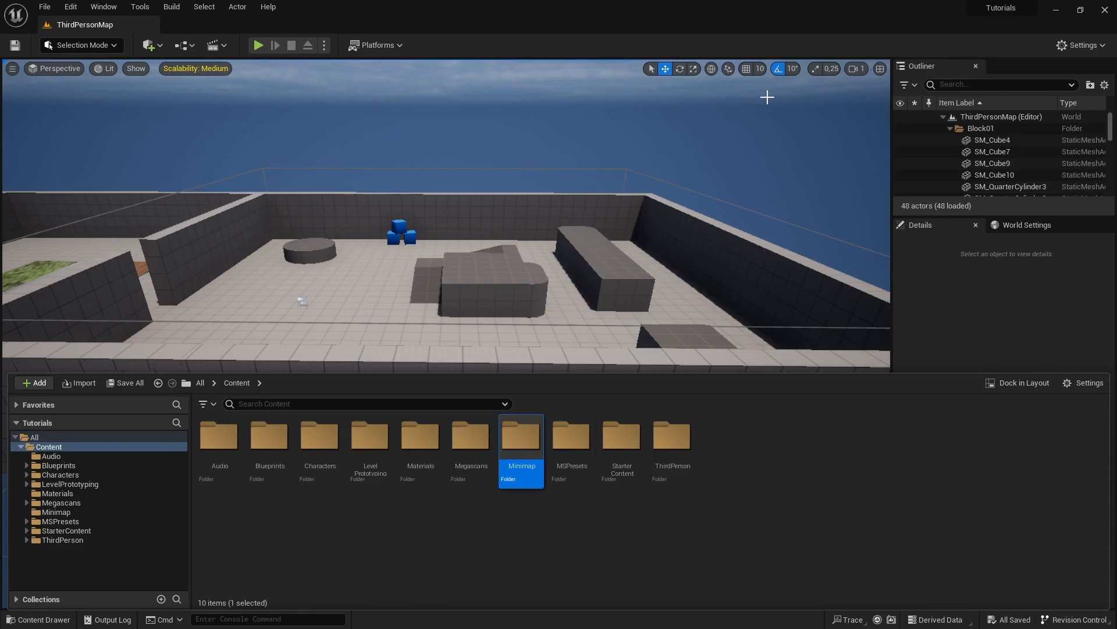
key(Return)
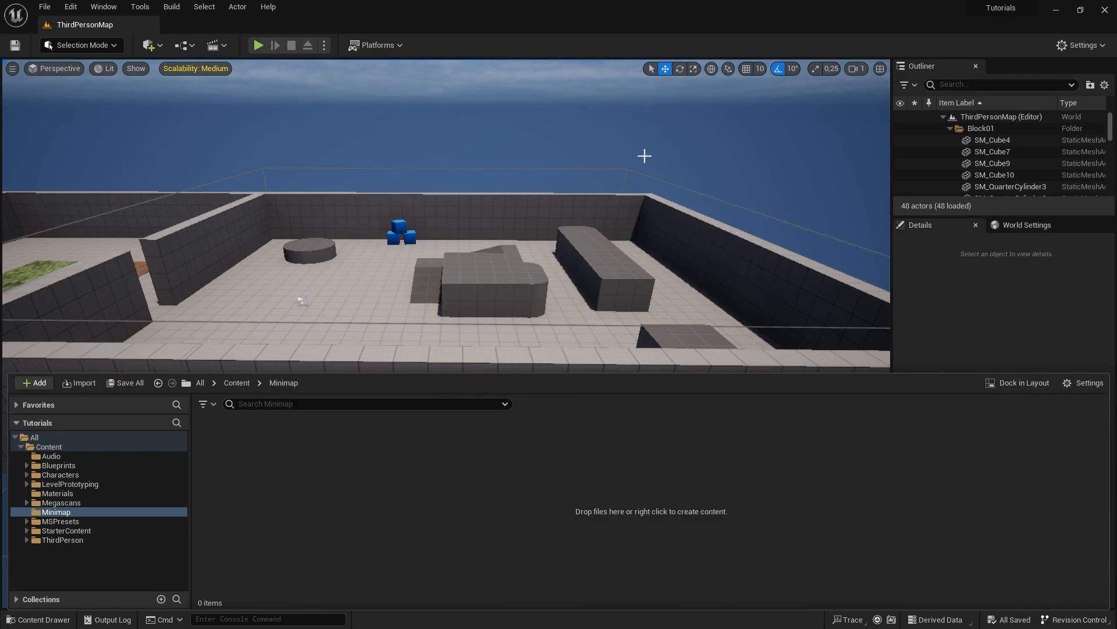
Step: Create a Widget Blueprint with User Widget as parent class in the Minimap folder and name it WB_Minimap
right_click(253, 451)
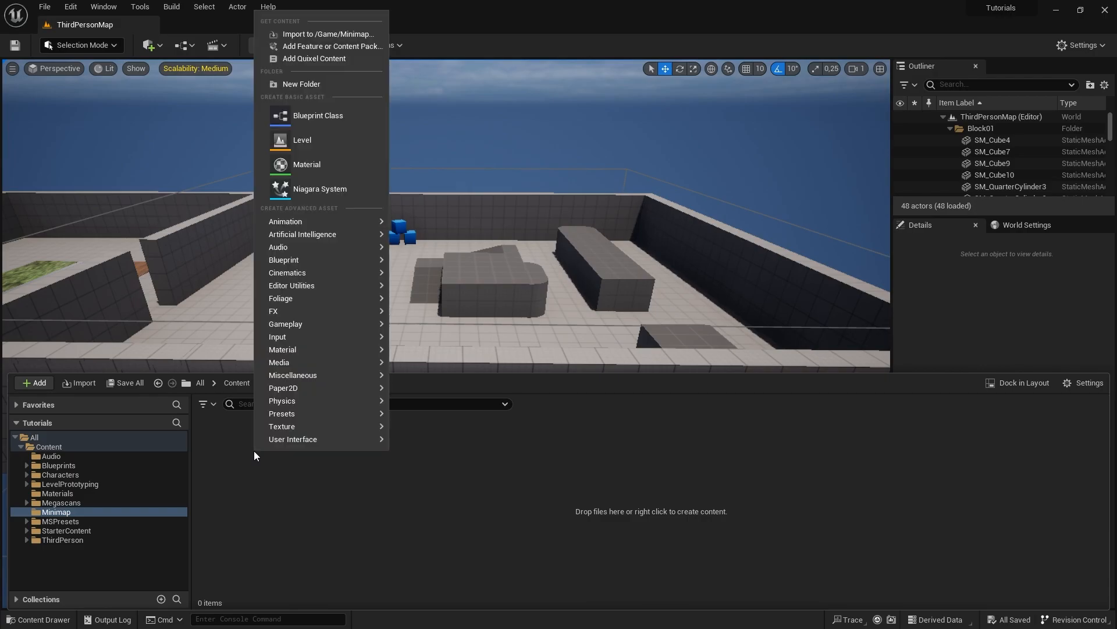
mouse_move(268, 440)
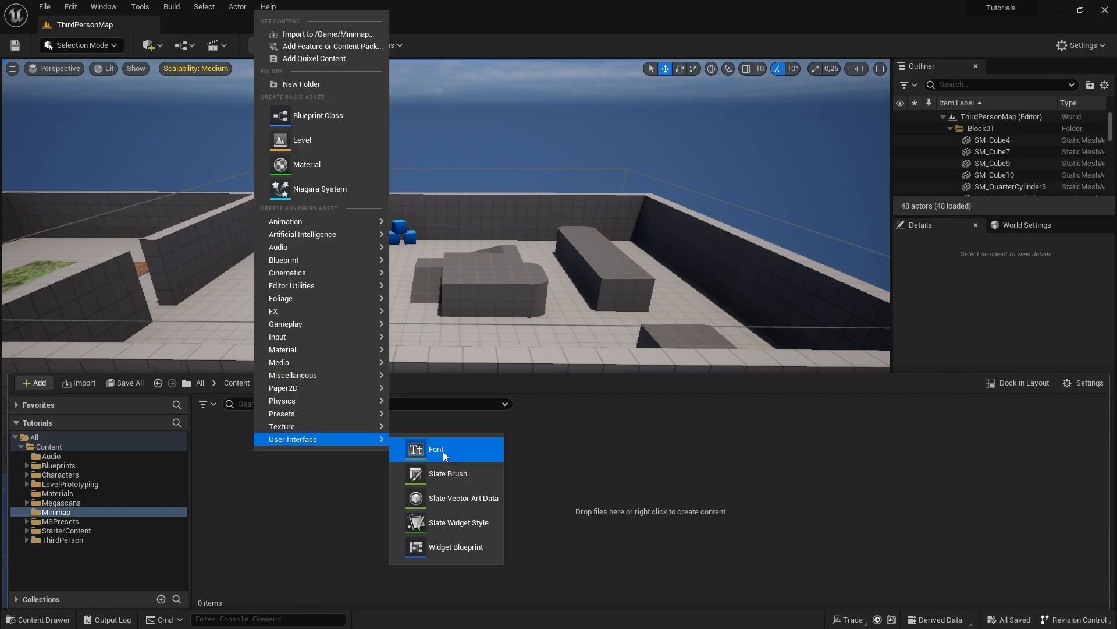
click(454, 548)
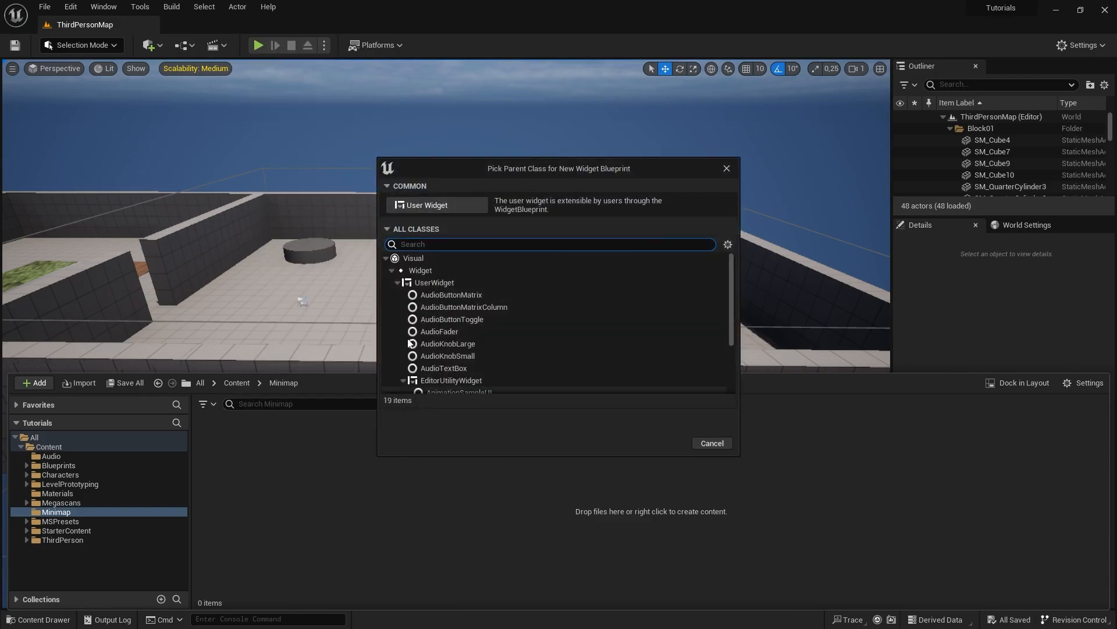
click(414, 204)
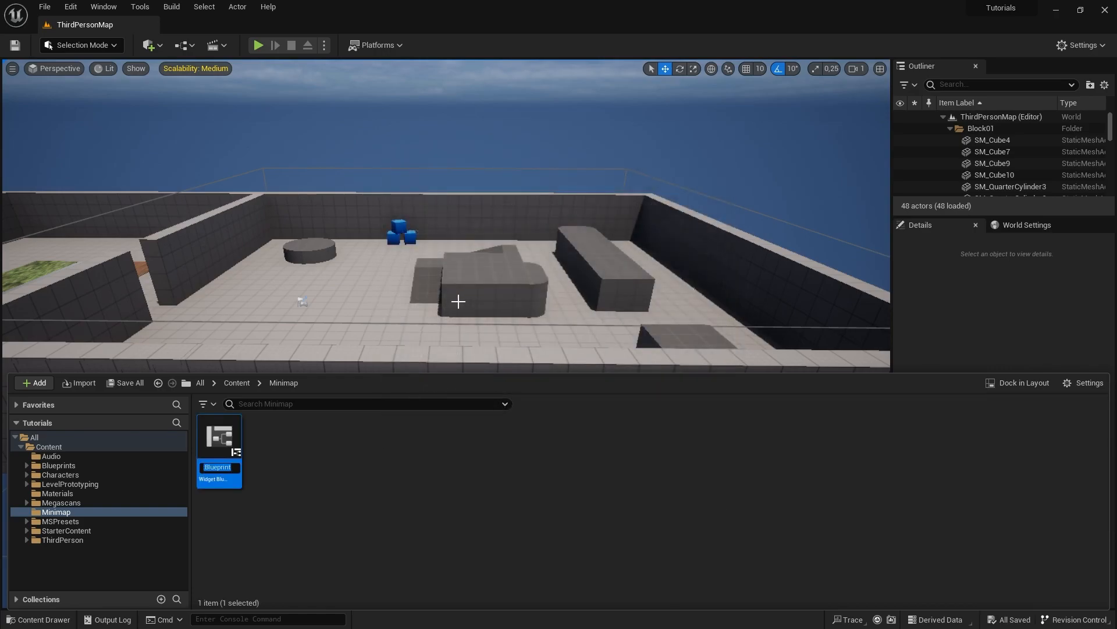
text(WB)
key(Return)
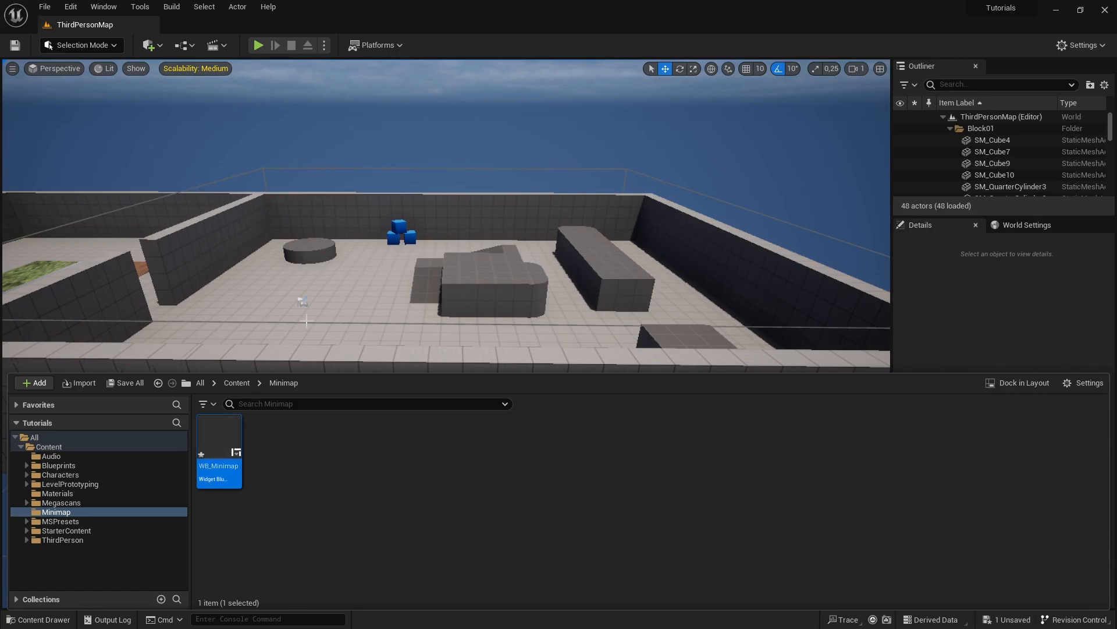
Step: Open the WB_Minimap widget and add a Canvas Panel as its root element
double_click(219, 441)
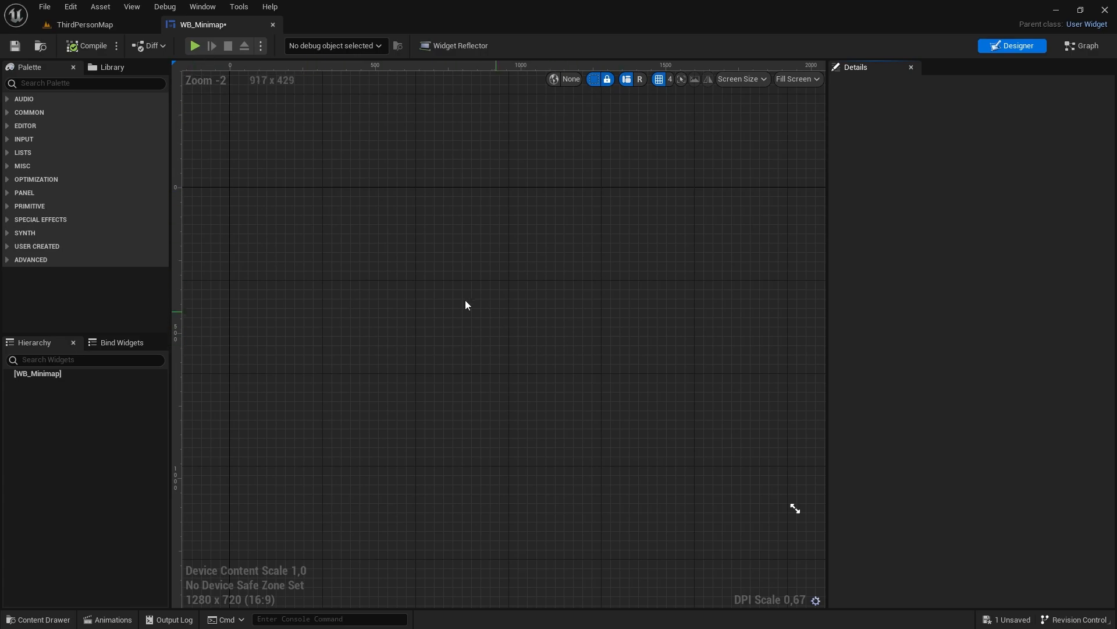
click(96, 83)
text(ca)
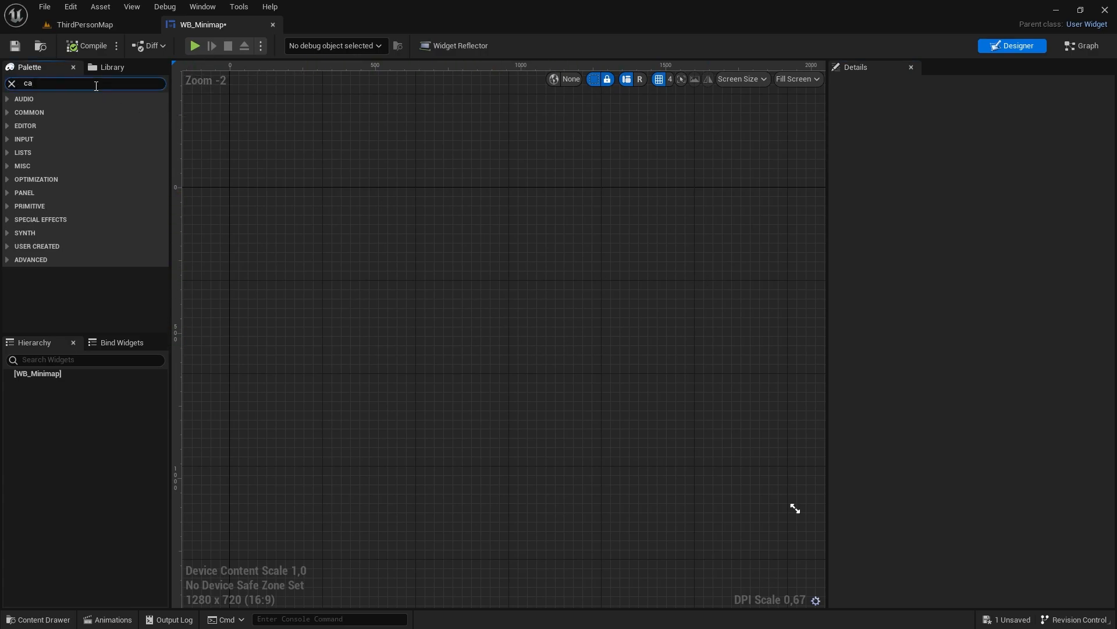
text(nvas)
click(72, 114)
drag(68, 112, 64, 373)
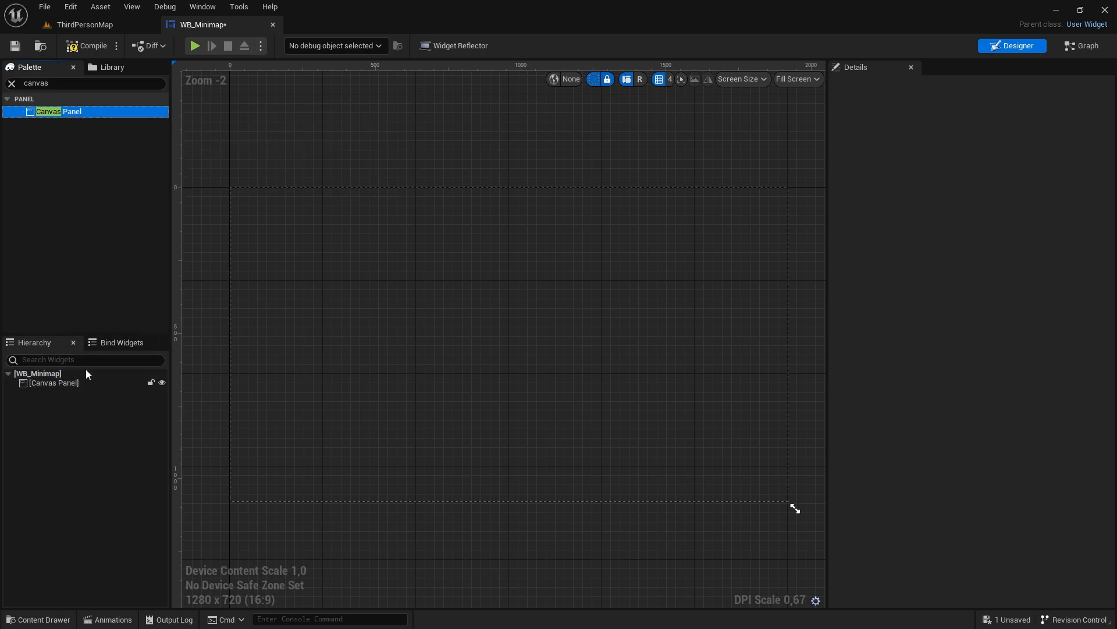
Step: Add an Image widget as a child of the Canvas Panel, undoing the accidental anchor change
click(68, 382)
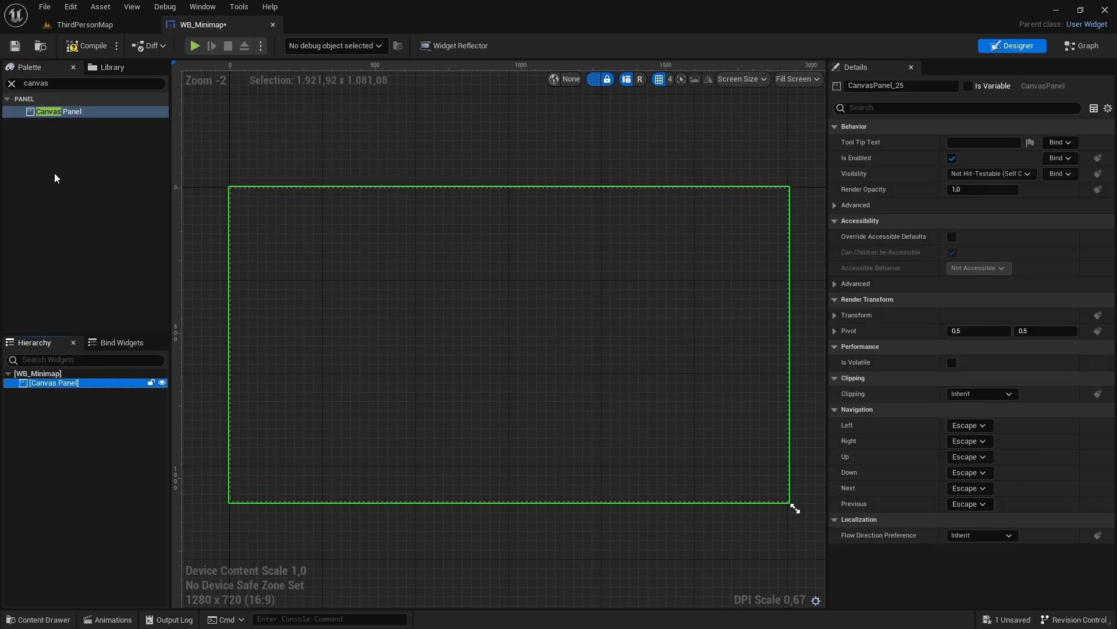
drag(54, 83, 1, 76)
text(image)
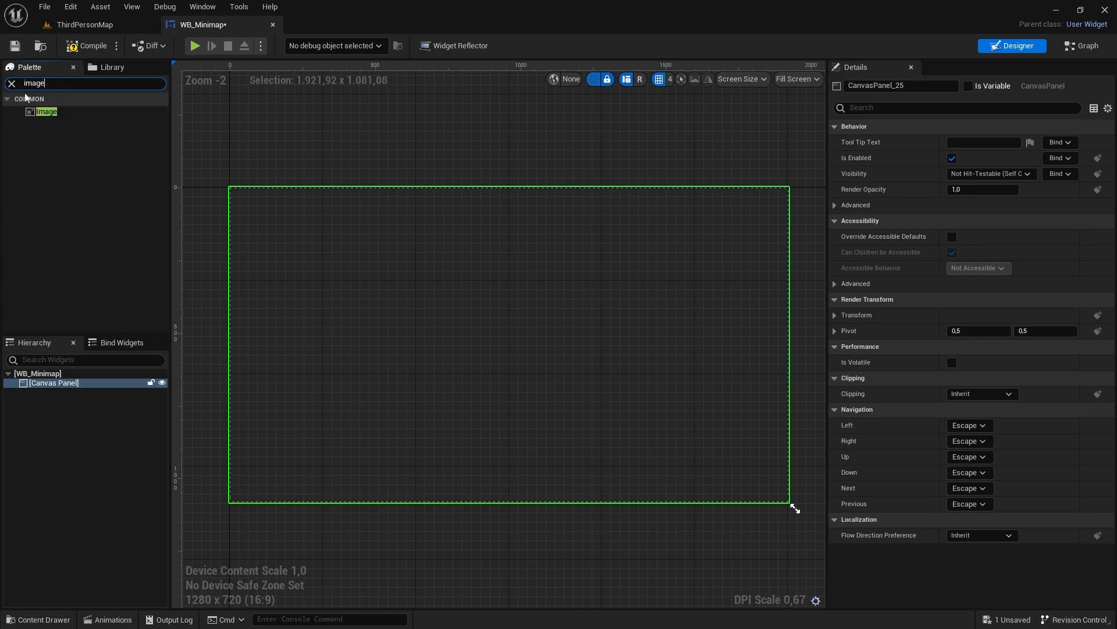
click(68, 114)
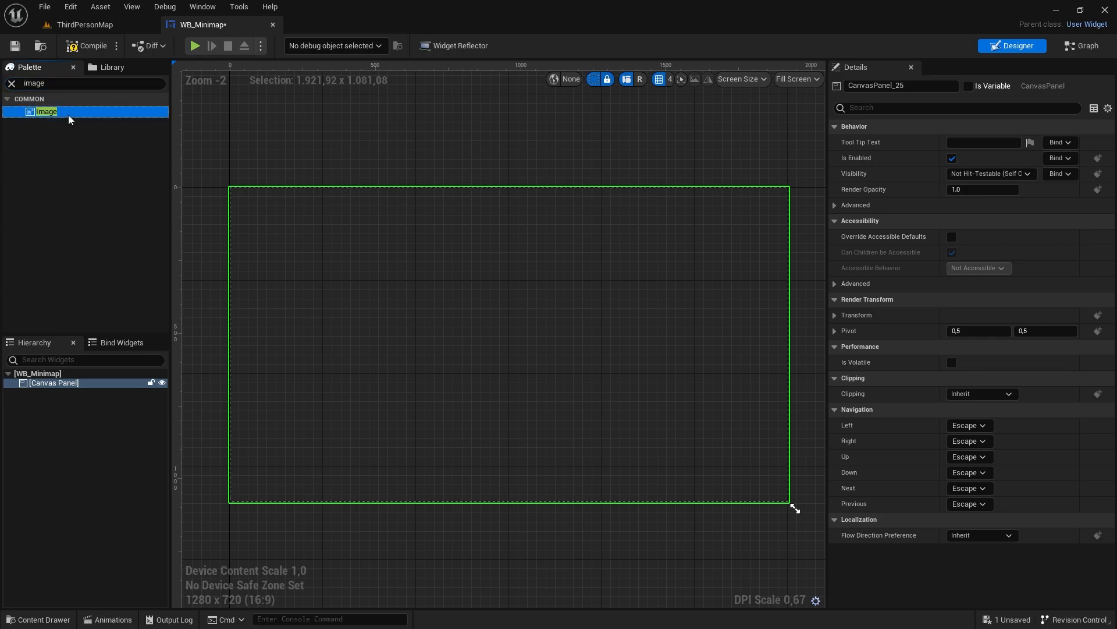
drag(61, 383, 558, 443)
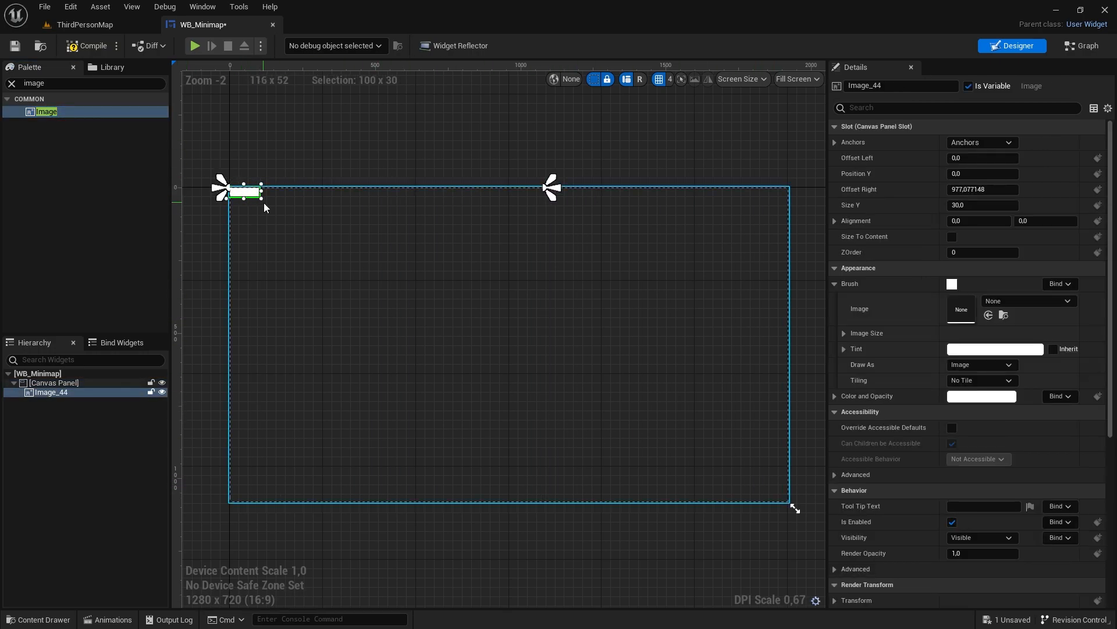
key(ctrl+z)
Step: Move the image near the canvas's lower-right corner and enlarge it to about 294 by 260
drag(254, 195, 783, 498)
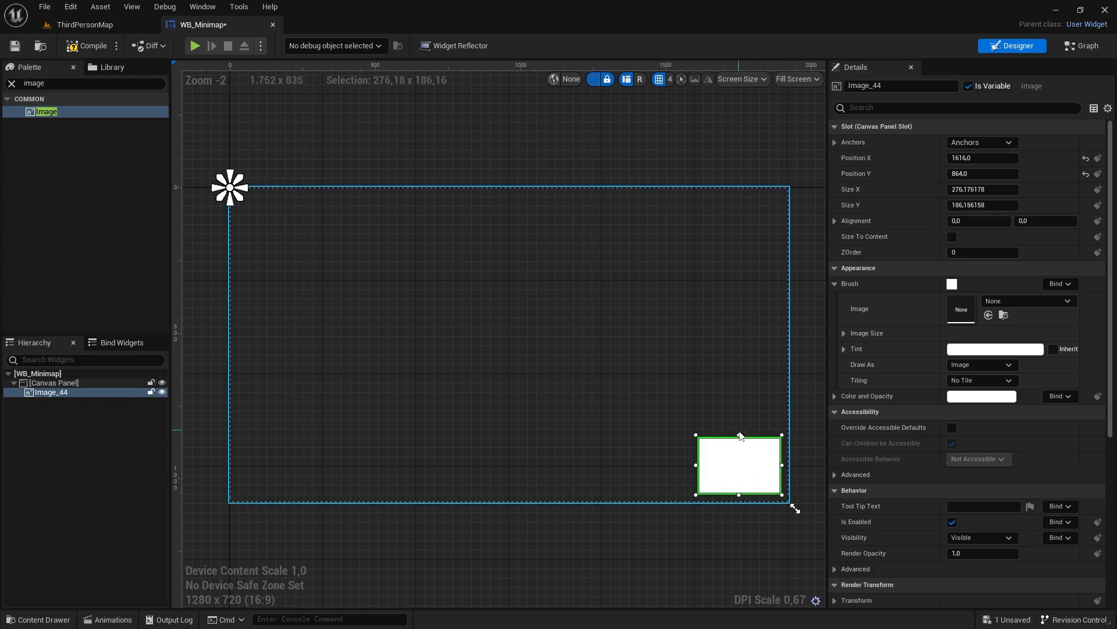
drag(738, 435, 740, 413)
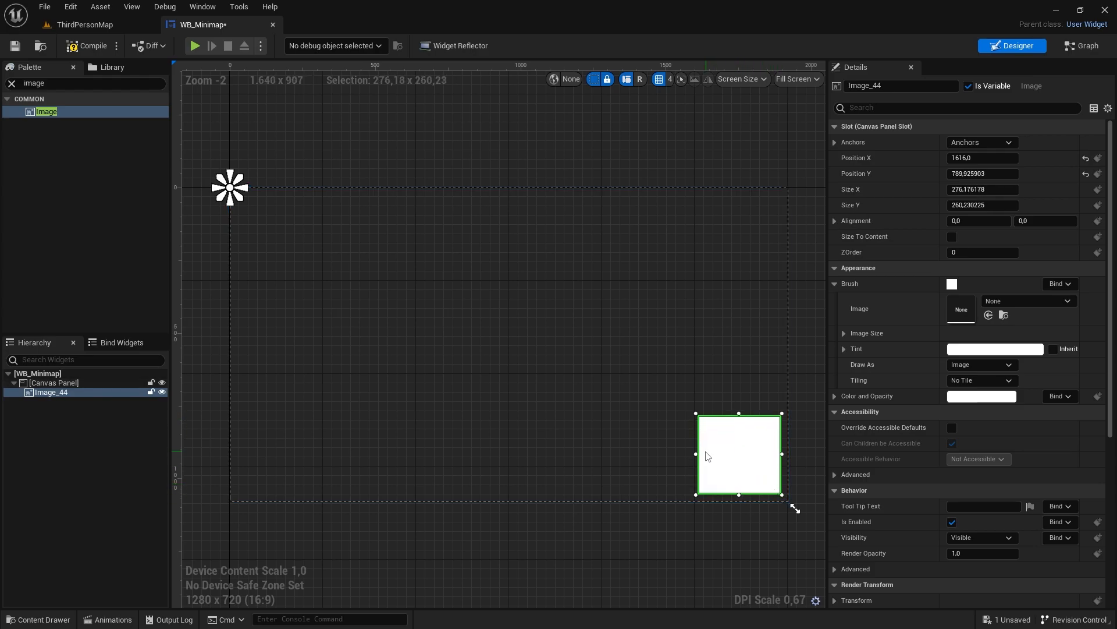
drag(695, 454, 716, 440)
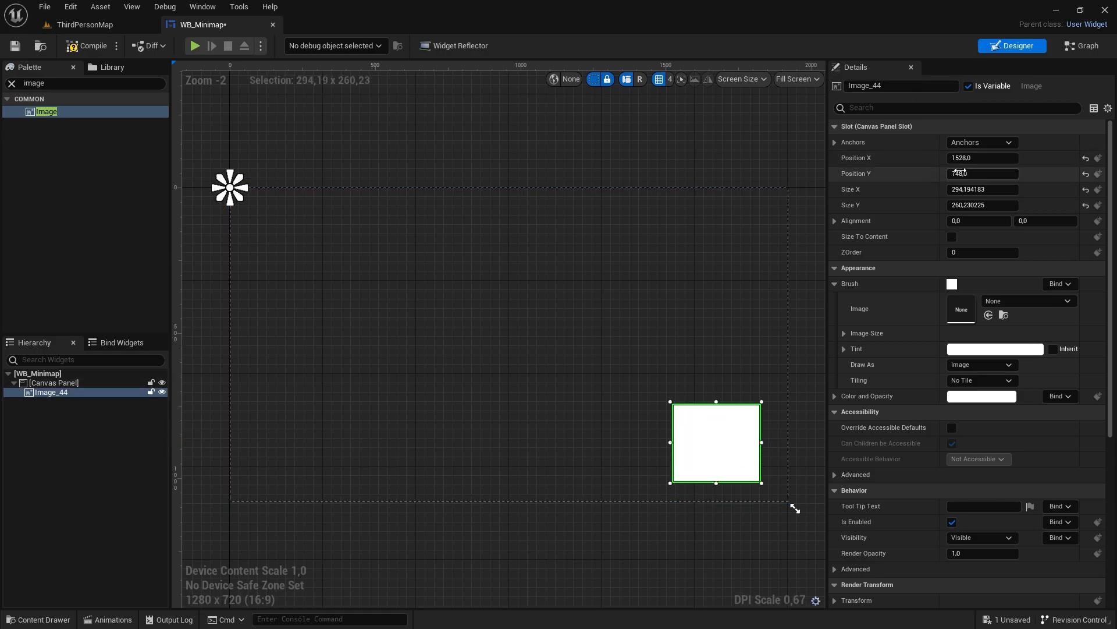
Step: Anchor the image to the canvas's bottom-right corner and save the widget
click(979, 144)
click(1050, 256)
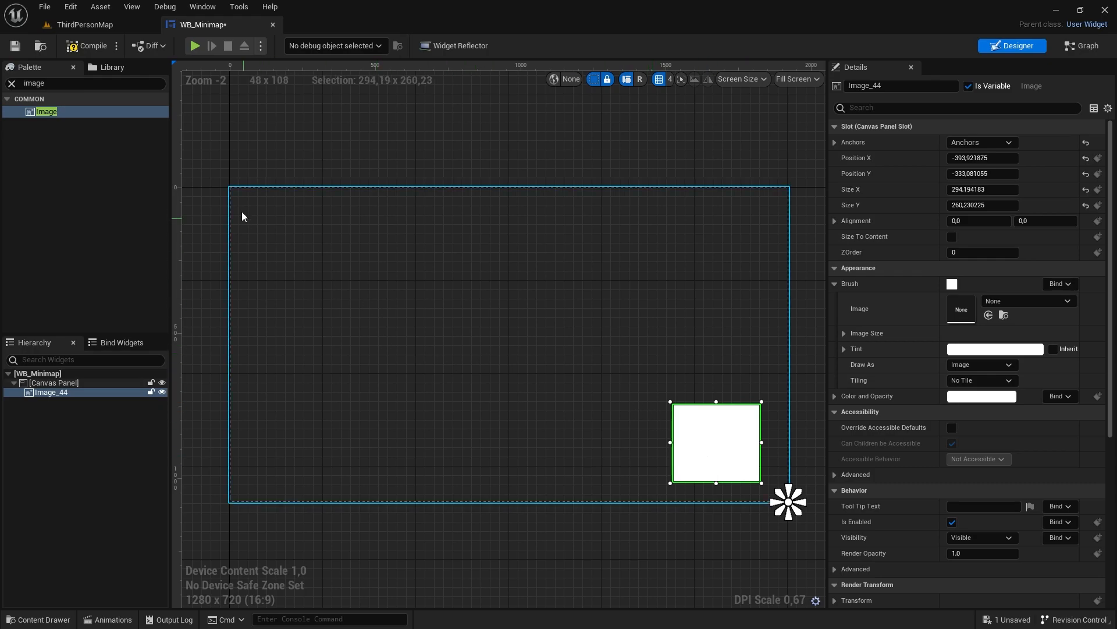
click(14, 47)
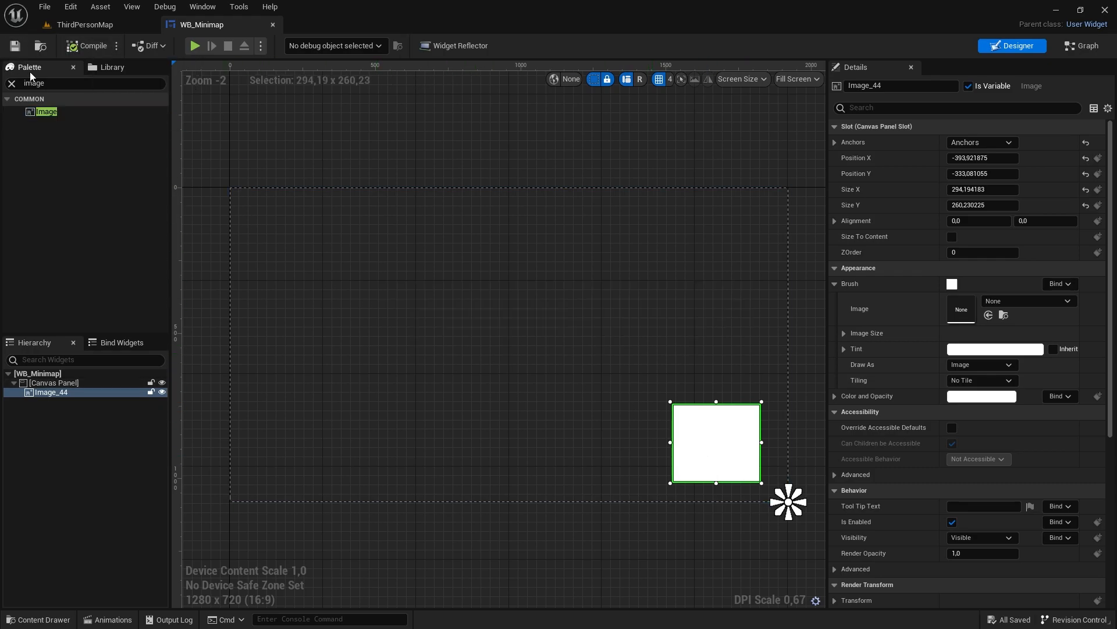
Step: Return to the level and open the BP_ThirdPersonCharacter blueprint from the ThirdPerson folder's Blueprints subfolder
click(86, 25)
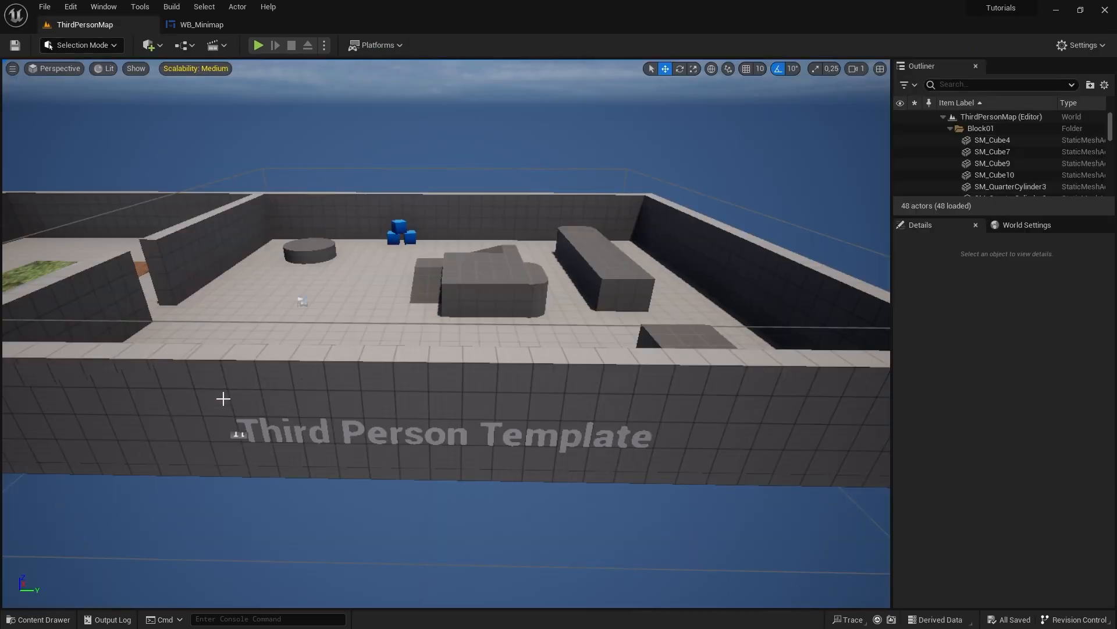
click(39, 620)
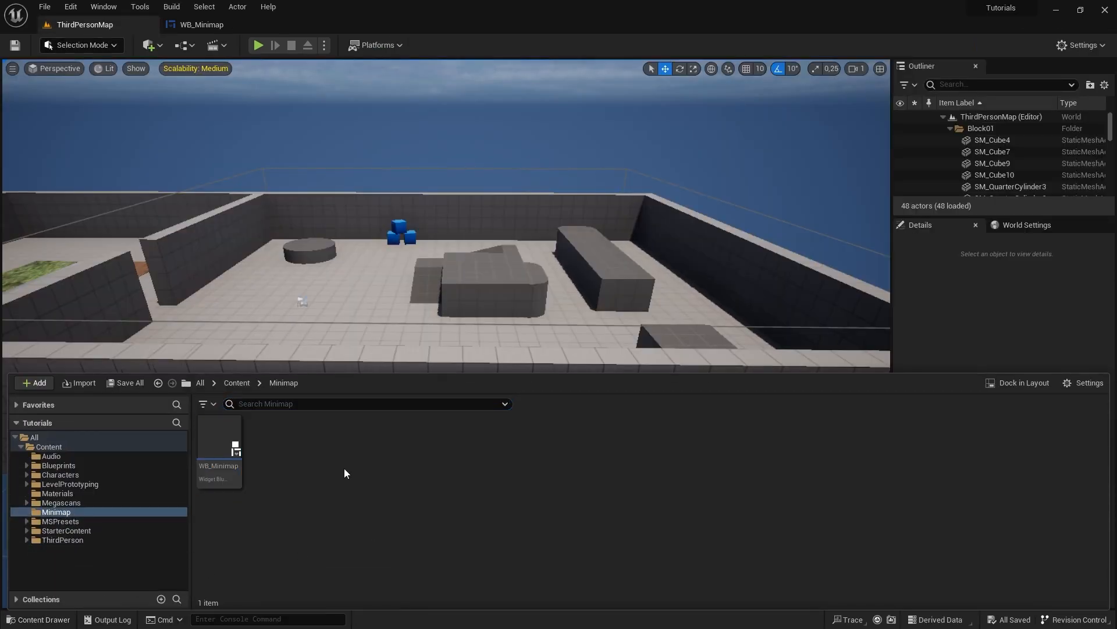
click(62, 540)
click(233, 448)
double_click(233, 448)
double_click(224, 445)
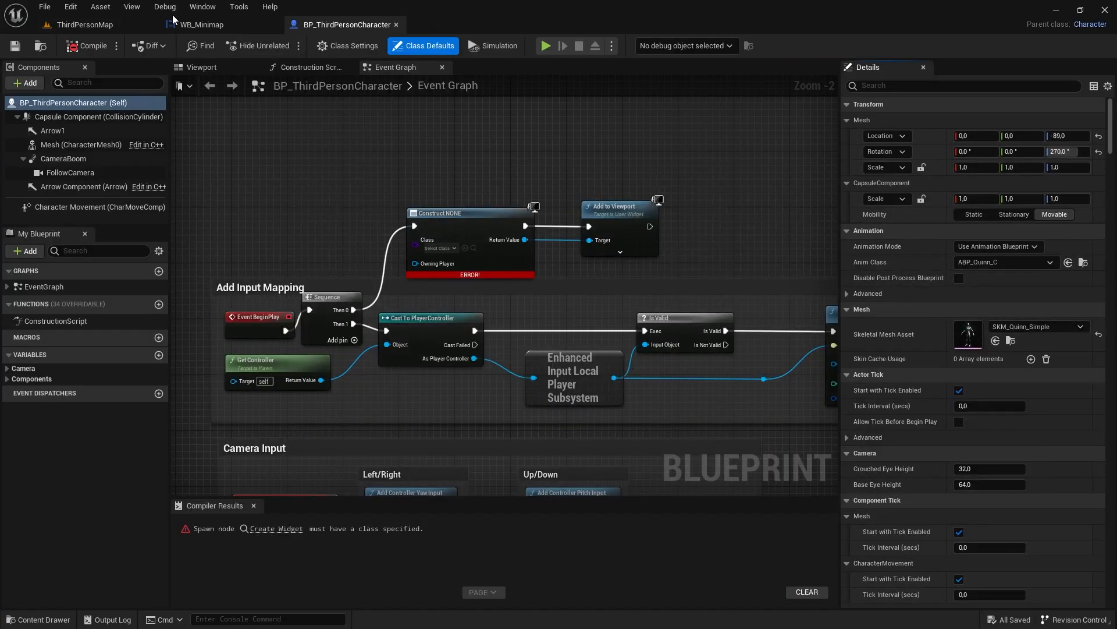
Step: Delete the Construct NONE and Add to Viewport nodes from the character's Event Graph, and compile and save the blueprint
scroll(381, 357, down, 3)
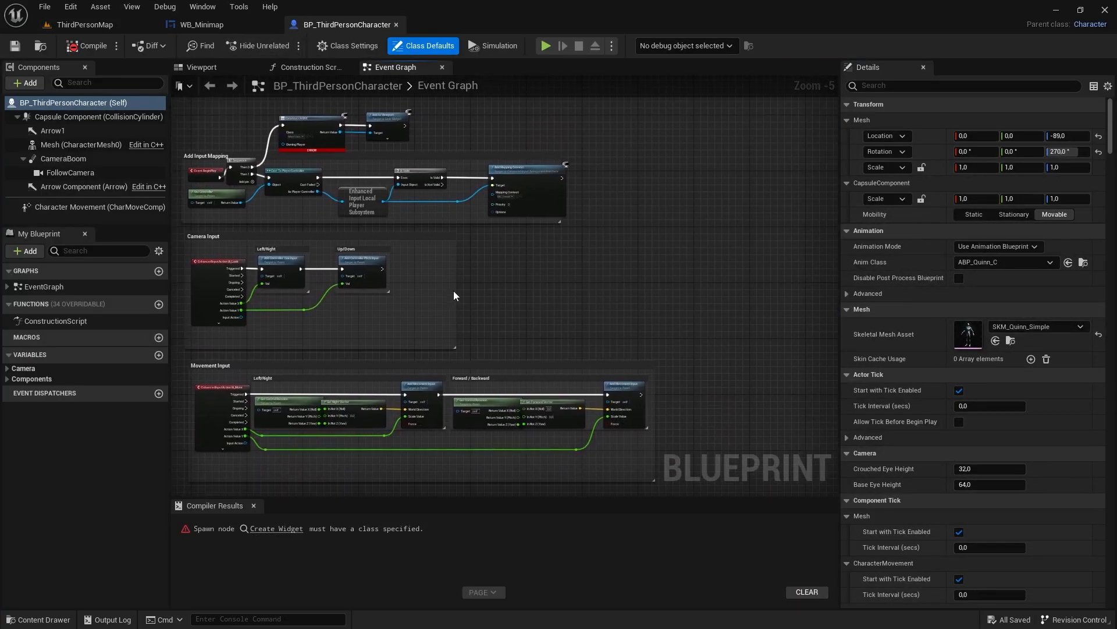
right_drag(471, 287, 568, 311)
right_drag(577, 388, 618, 408)
scroll(618, 407, up, 2)
right_drag(612, 334, 647, 449)
scroll(538, 348, down, 1)
right_drag(538, 348, 566, 452)
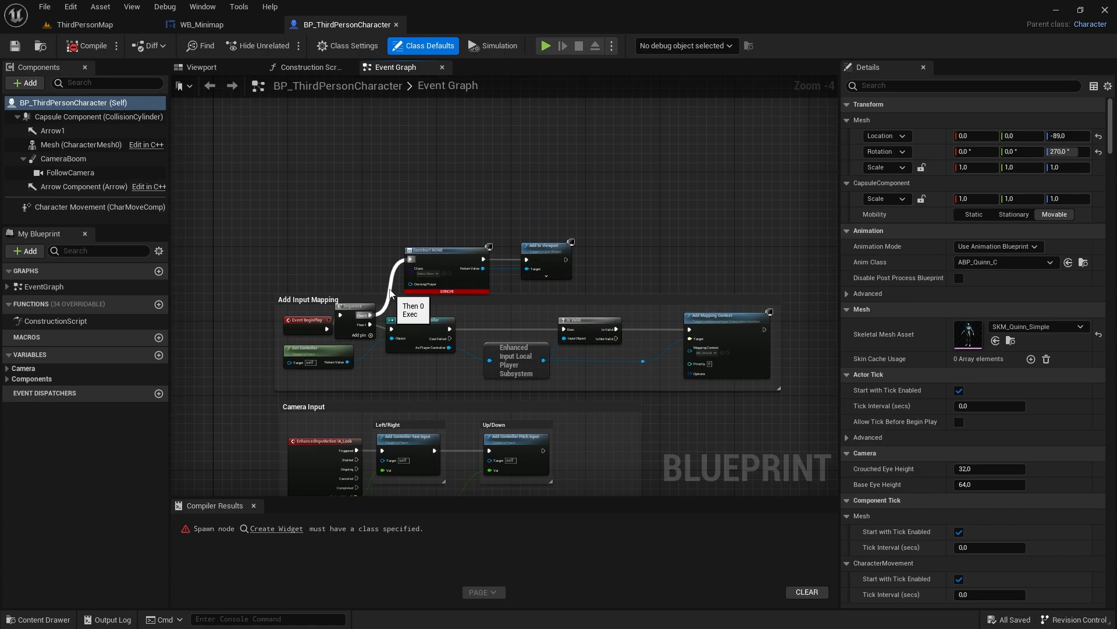
drag(400, 232, 564, 287)
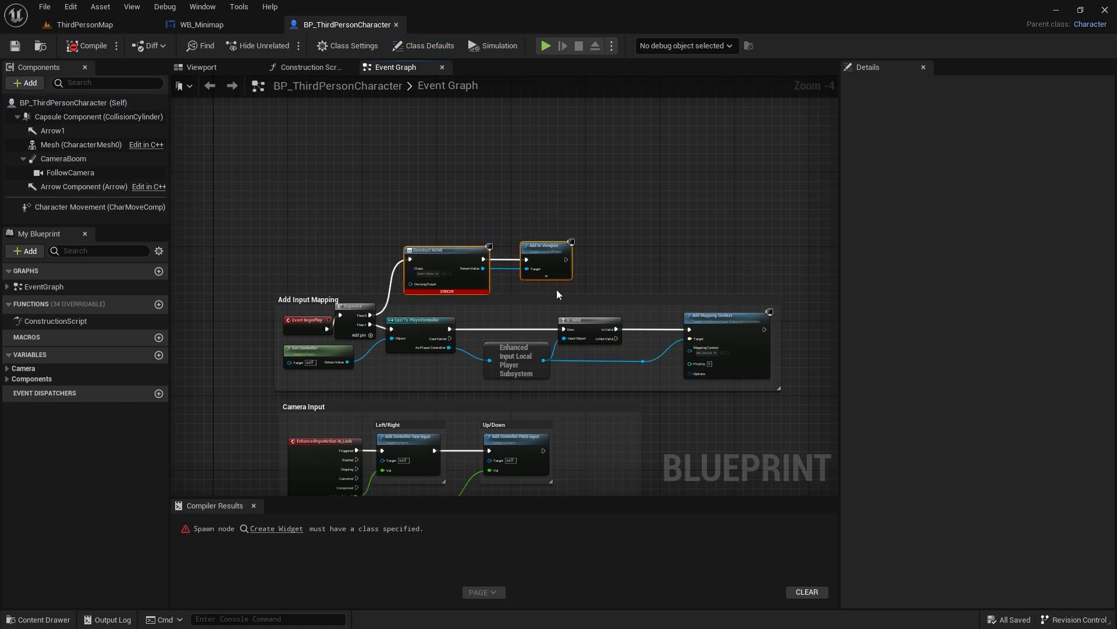
click(518, 302)
drag(406, 226, 574, 278)
click(449, 179)
scroll(460, 204, up, 2)
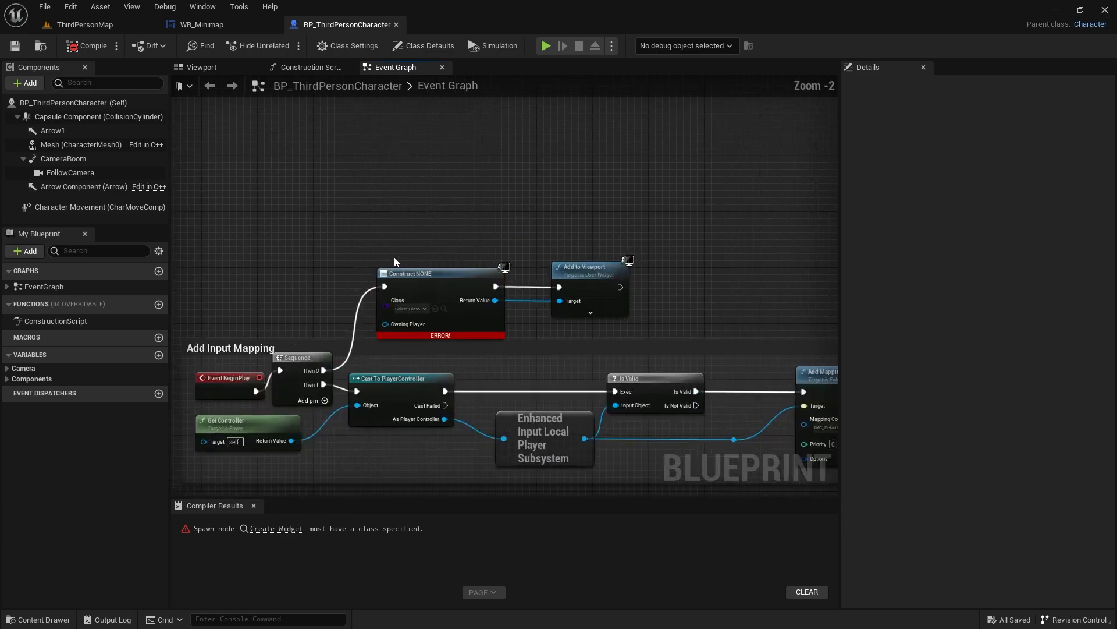
right_drag(415, 229, 377, 174)
drag(349, 167, 564, 273)
key(Delete)
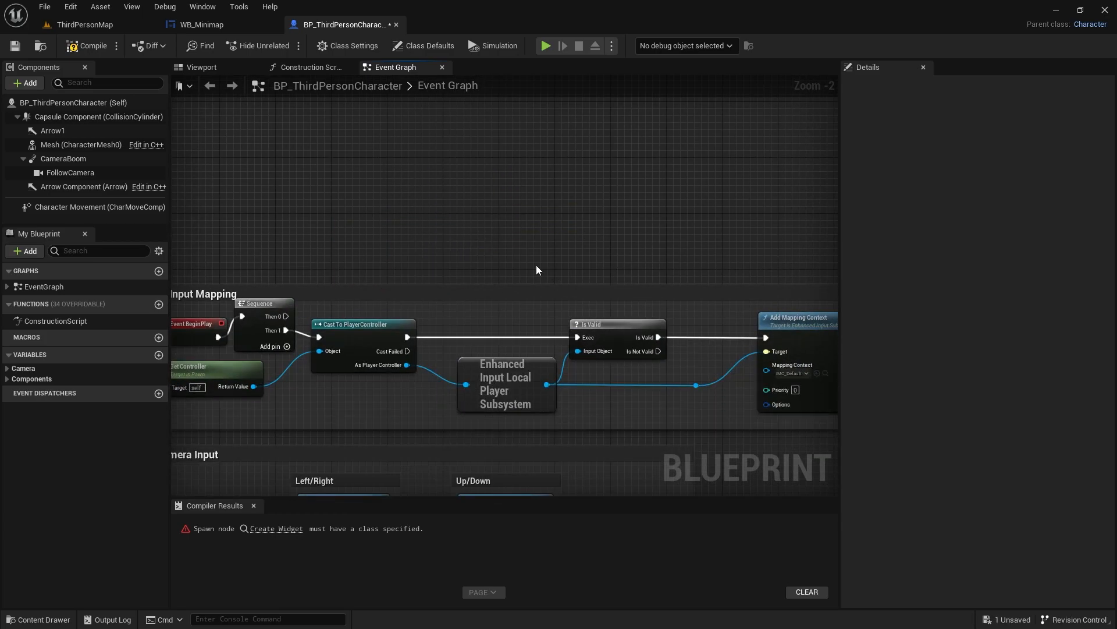
click(87, 46)
click(14, 45)
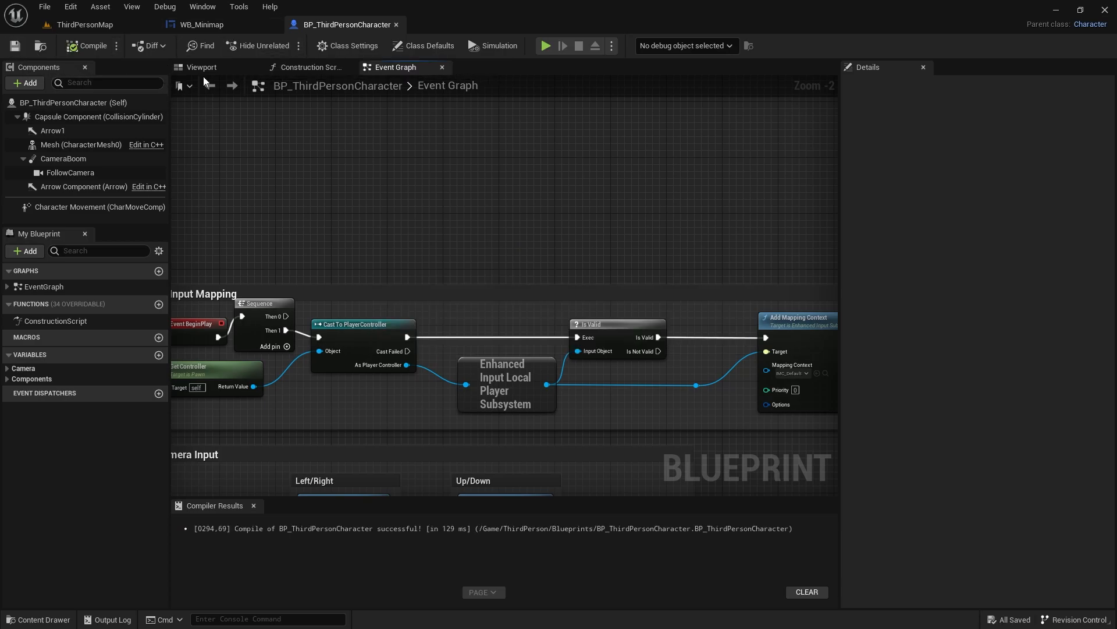
Step: Add a Spring Arm component to the root of BP_ThirdPersonCharacter, working in the blueprint's 3D view
click(202, 67)
click(55, 104)
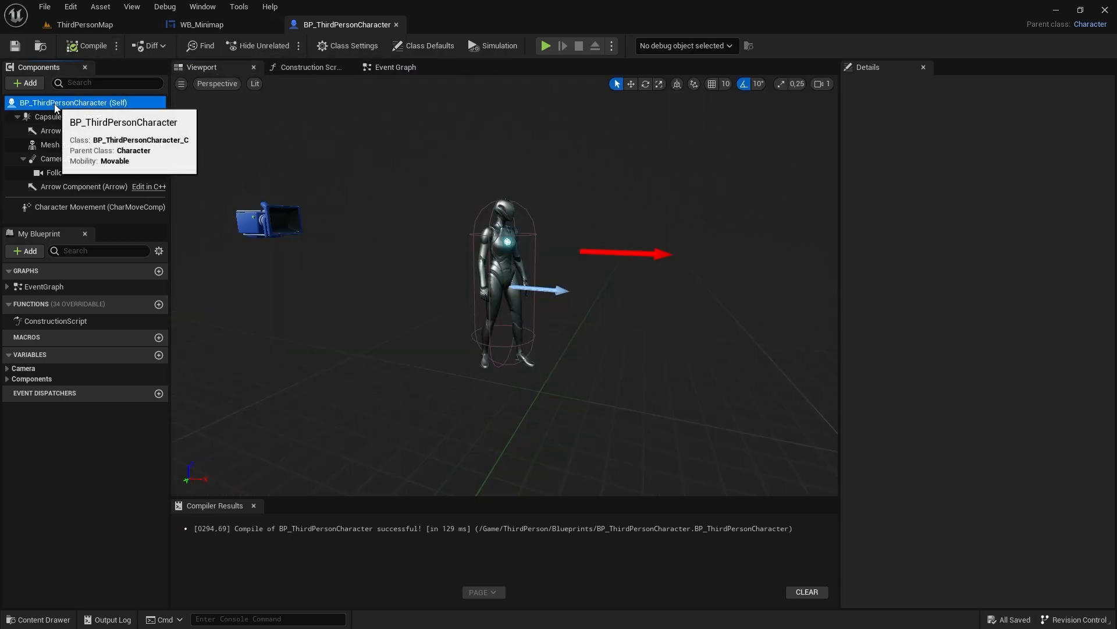
click(31, 84)
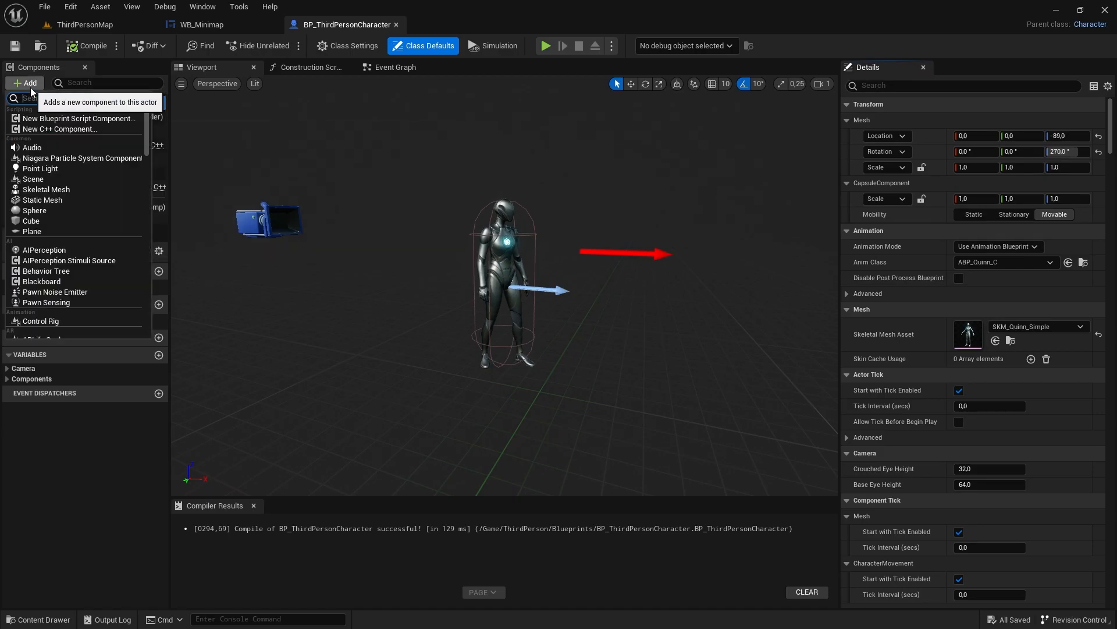
scroll(64, 211, down, 10)
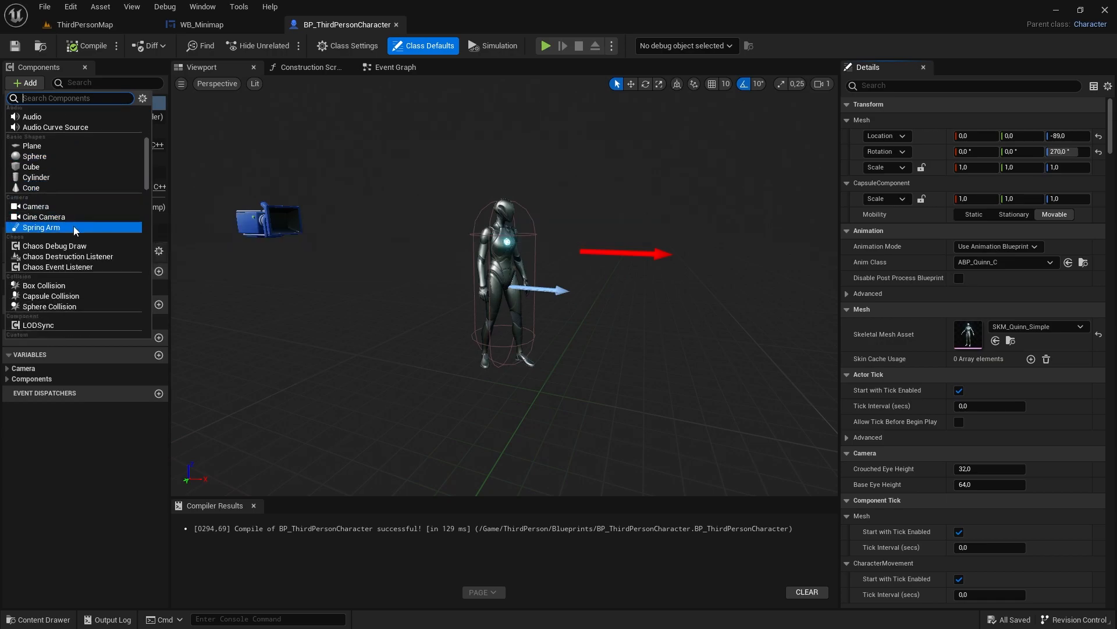
click(52, 228)
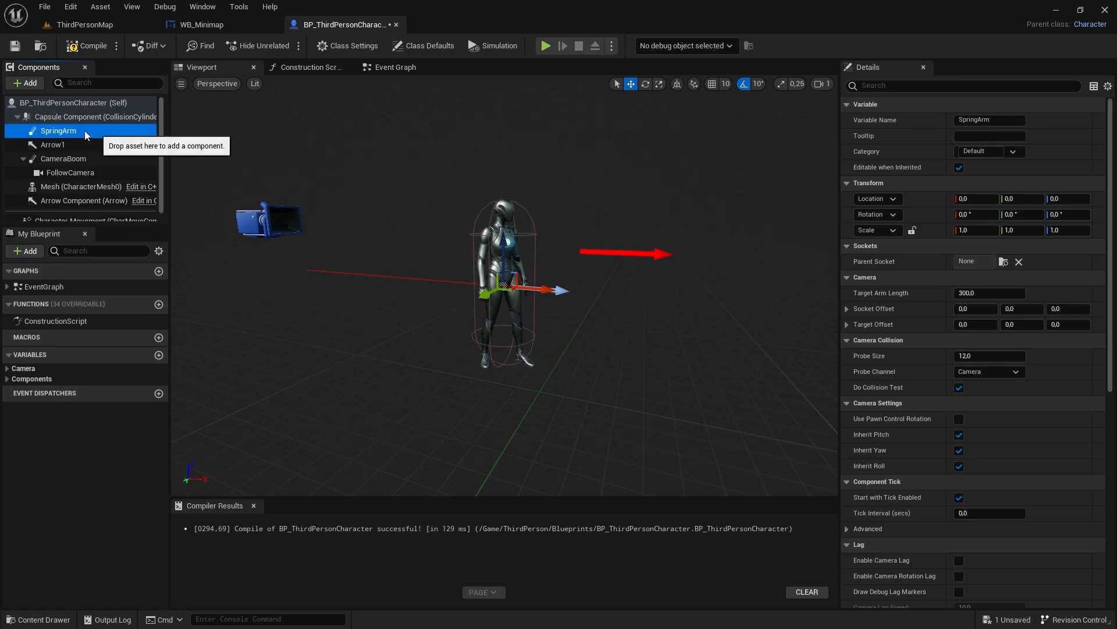
Step: Add a Scene Capture Component 2D as a child of the new SpringArm
click(27, 84)
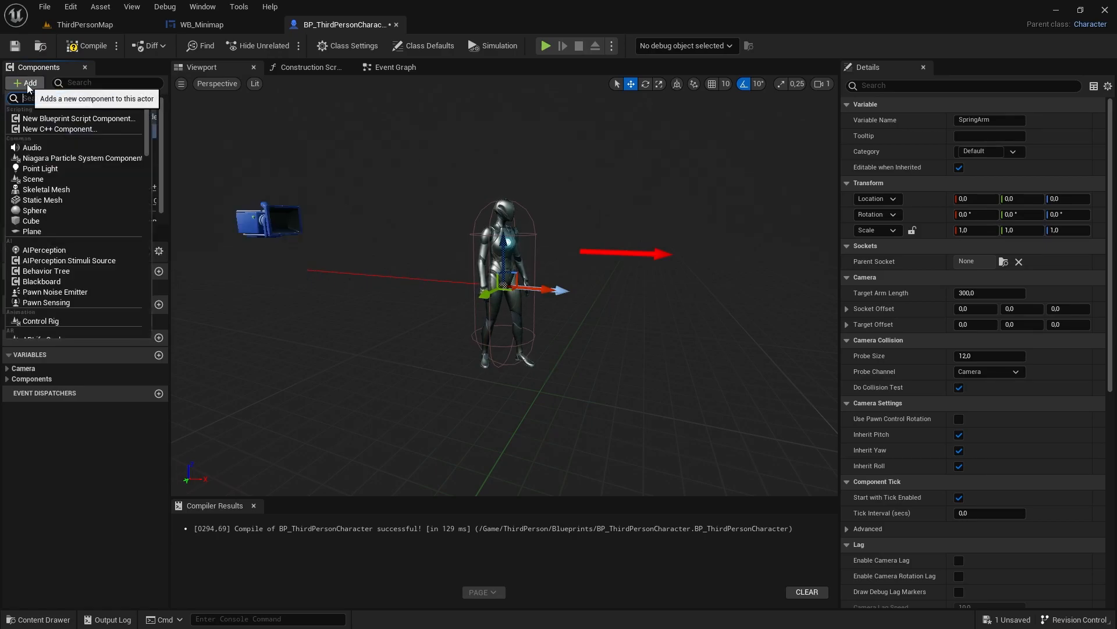
scroll(61, 132, down, 5)
scroll(103, 166, up, 5)
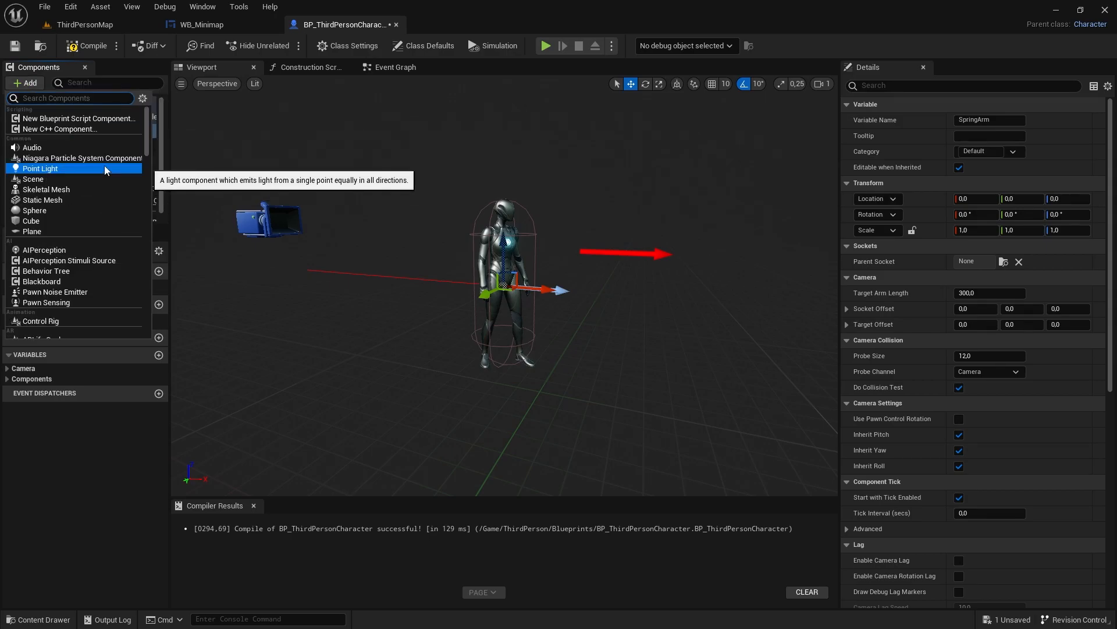
text(scene)
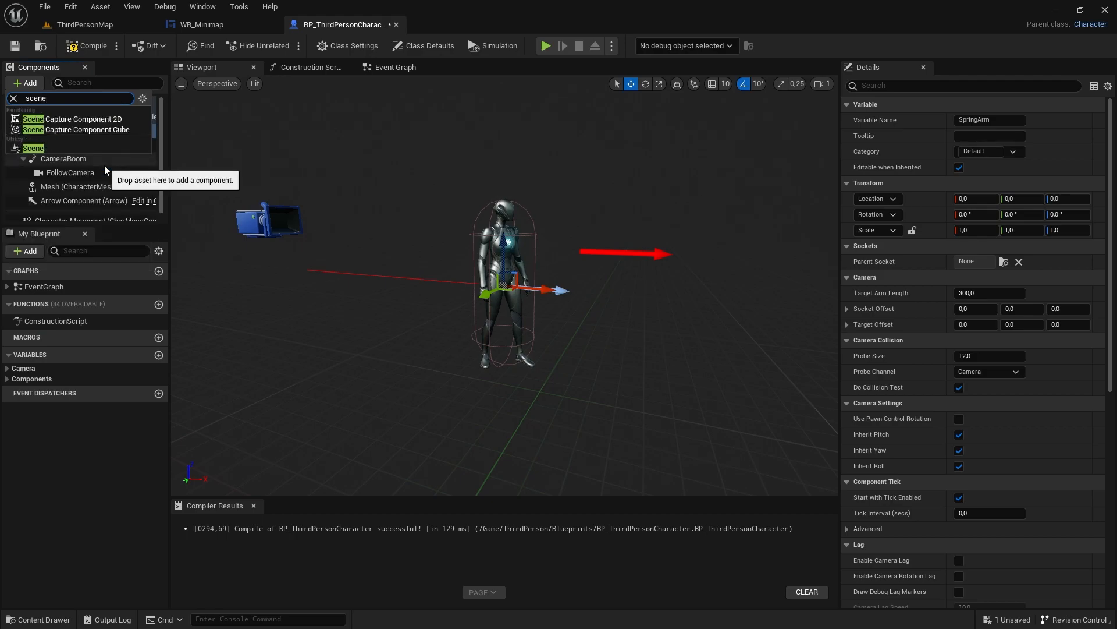
click(108, 120)
key(Return)
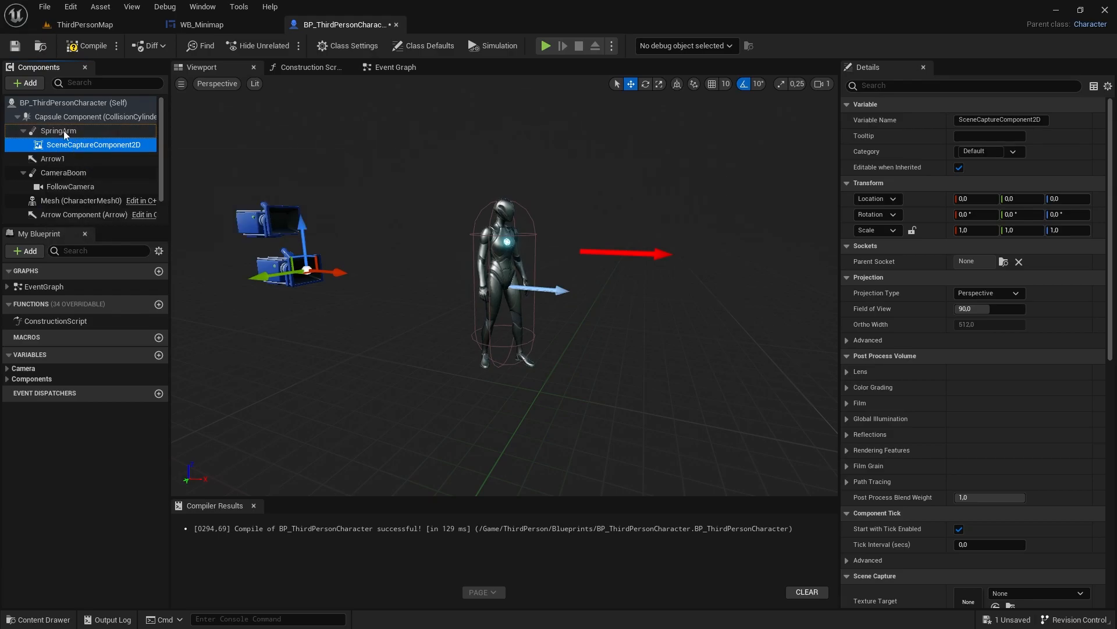
click(67, 132)
click(65, 144)
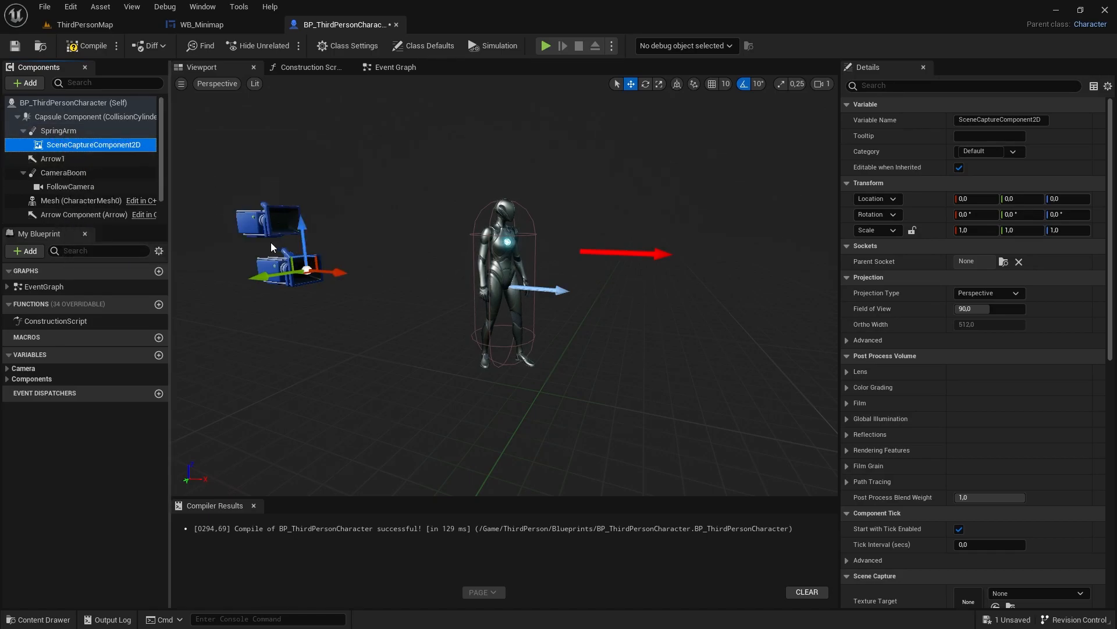
Step: Rotate the SpringArm to -90° about Y so the capture camera points straight down at the character
click(63, 129)
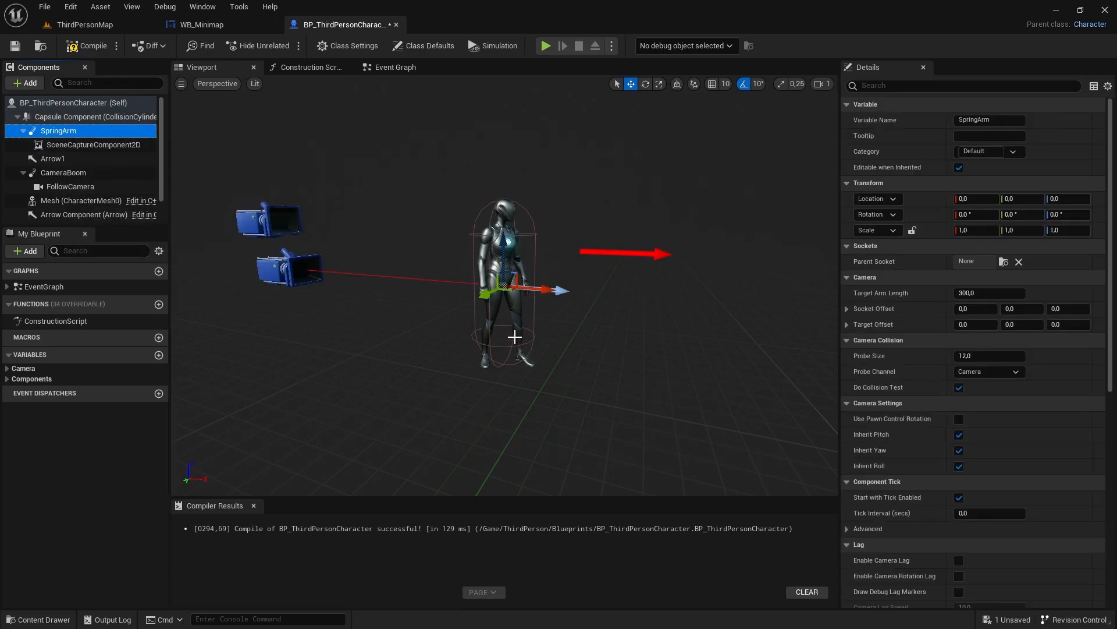
right_drag(514, 337, 532, 349)
key(e)
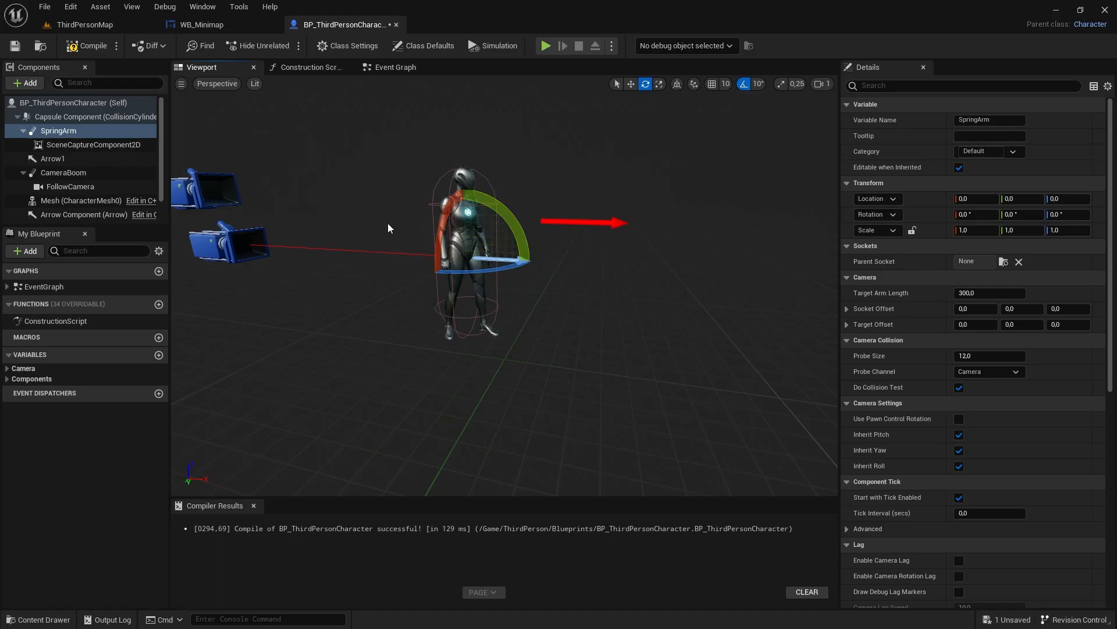
drag(501, 213, 467, 322)
scroll(642, 245, down, 5)
right_drag(643, 245, 632, 185)
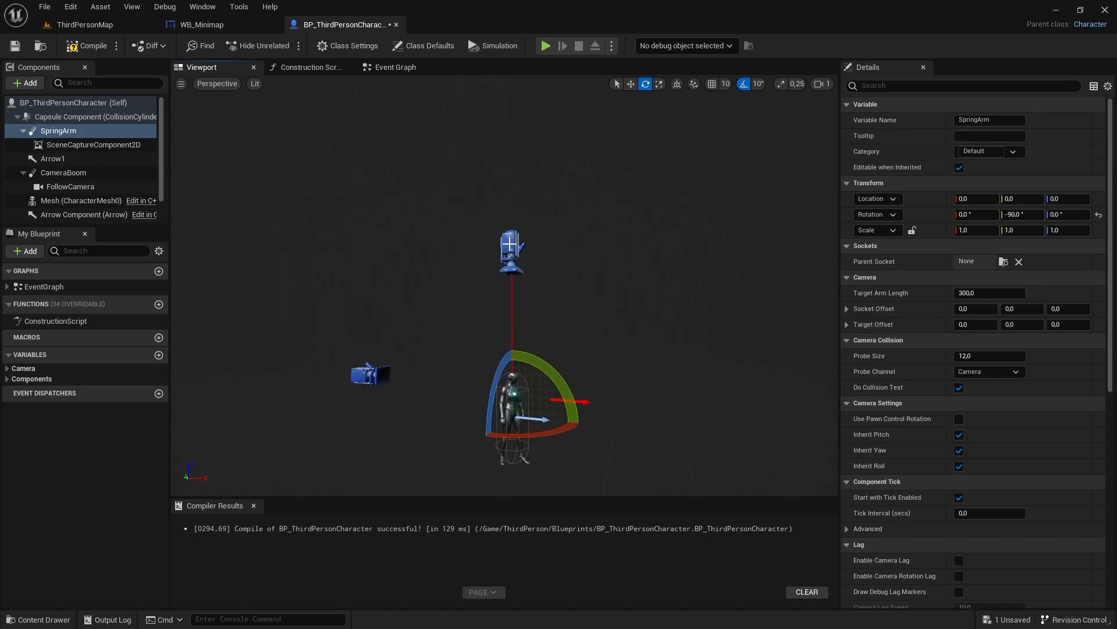
Step: Set the SpringArm's Target Arm Length to 700, and compile and save the blueprint
click(511, 243)
key(w)
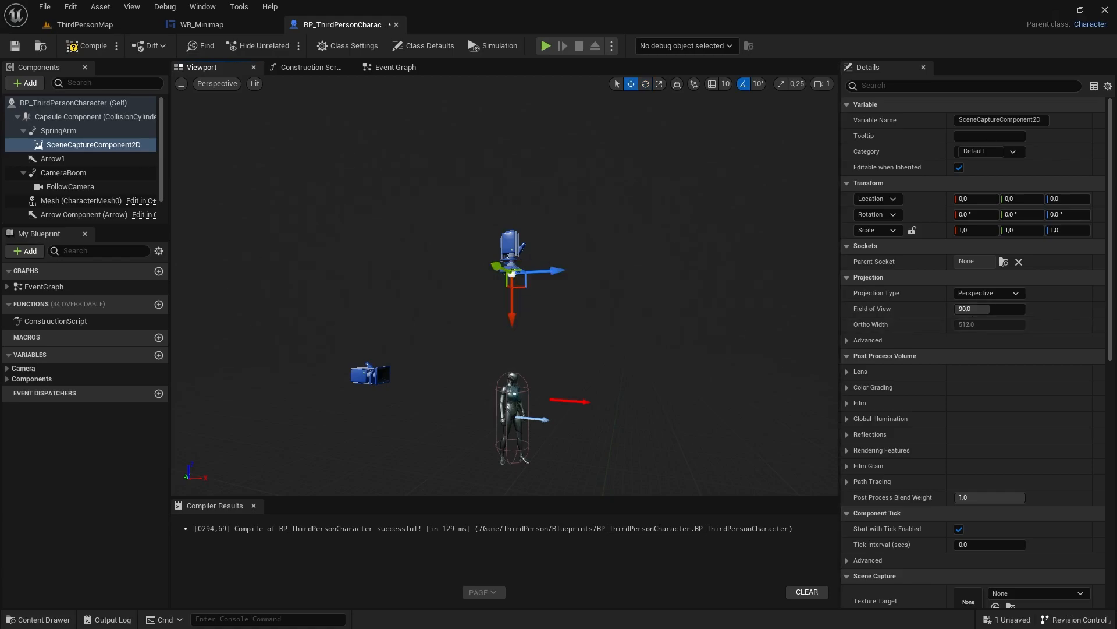
click(85, 131)
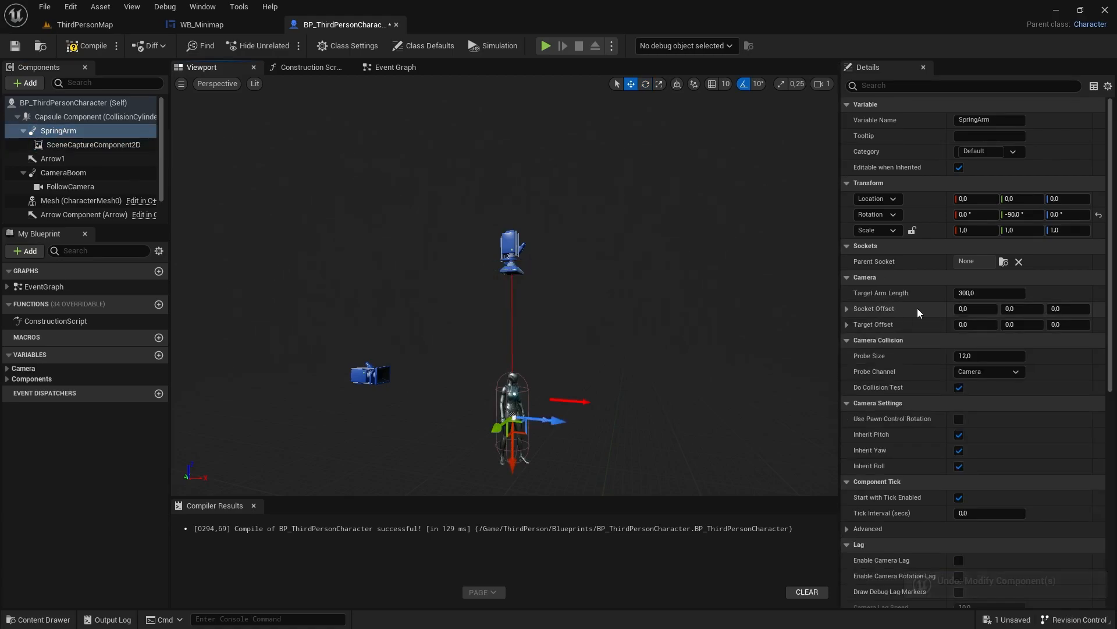
click(973, 292)
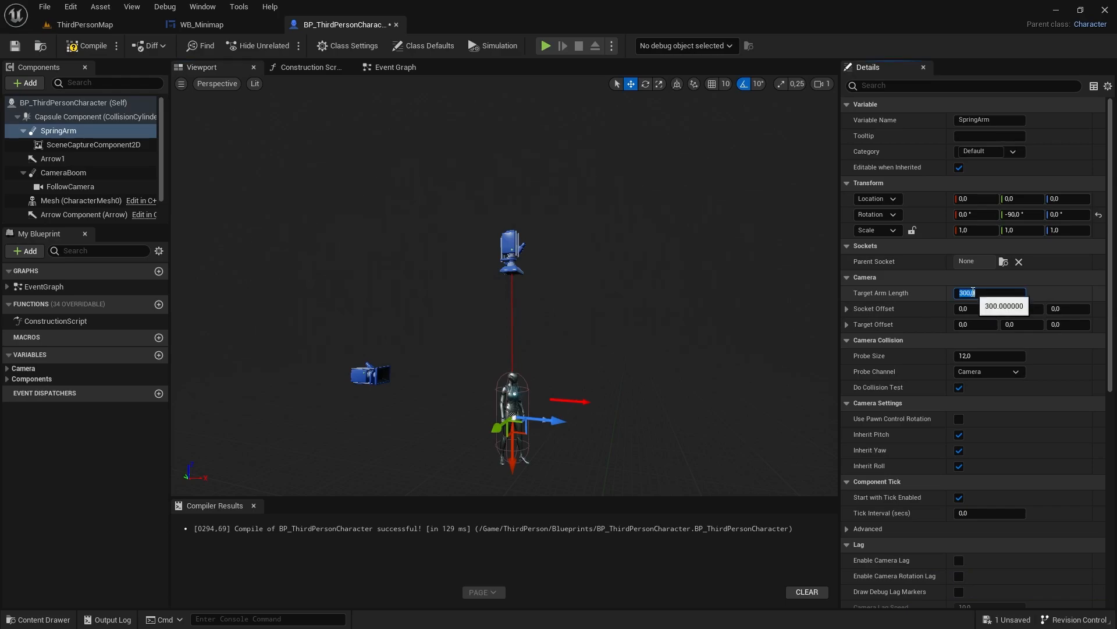
key(Return)
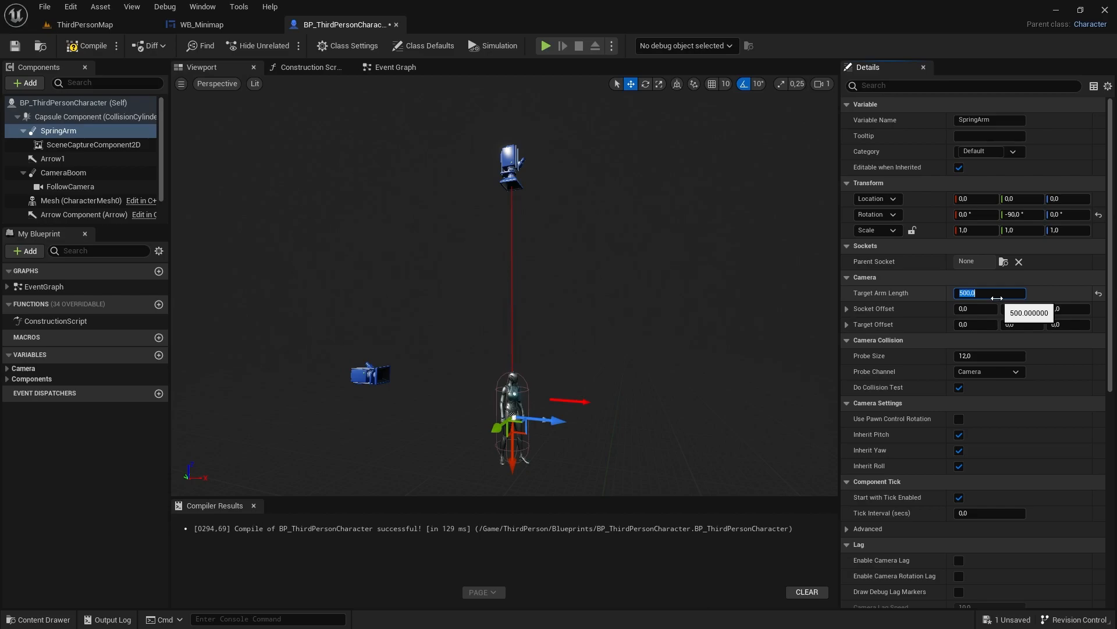
text(700)
key(Return)
click(75, 47)
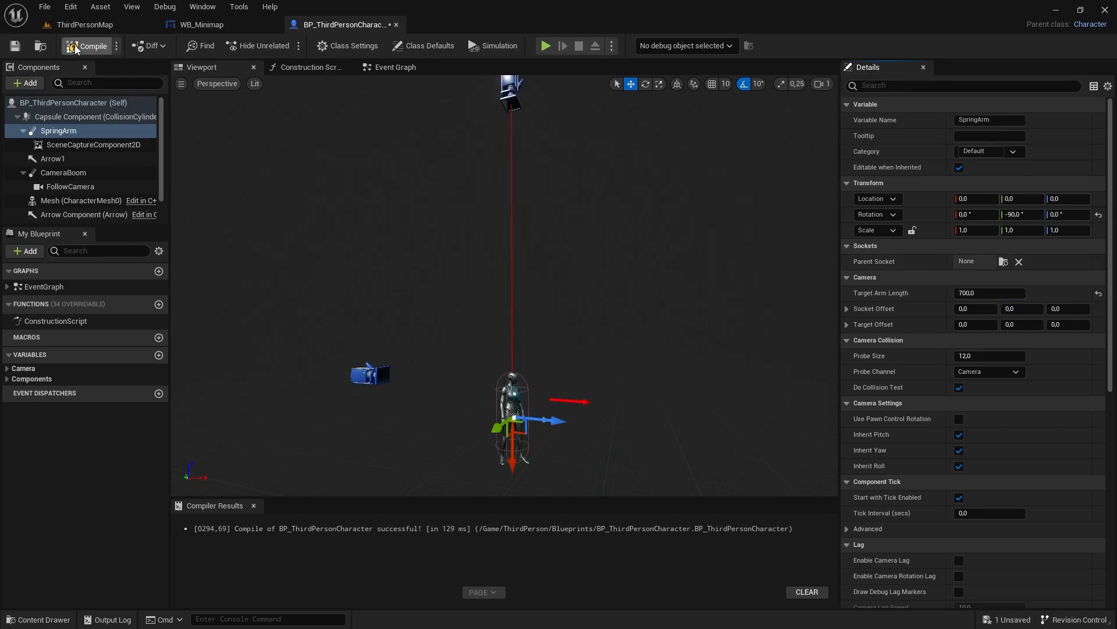
Step: Create a render target named MinimapTextureRenderTarget2D in the Minimap folder as the SceneCaptureComponent2D's Texture Target
click(508, 96)
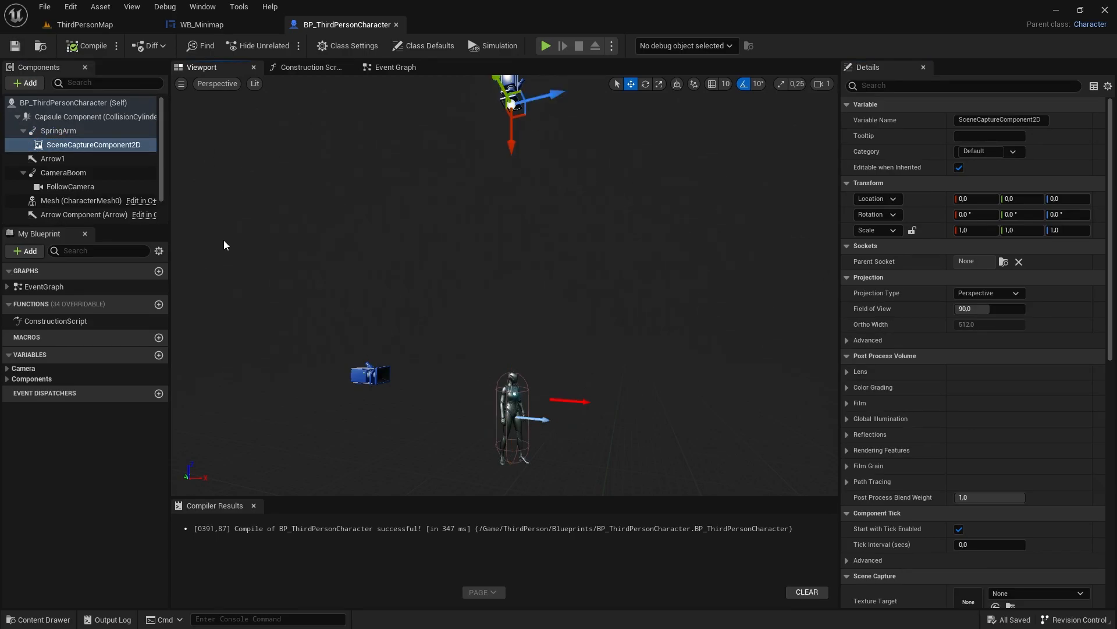
scroll(988, 434, down, 10)
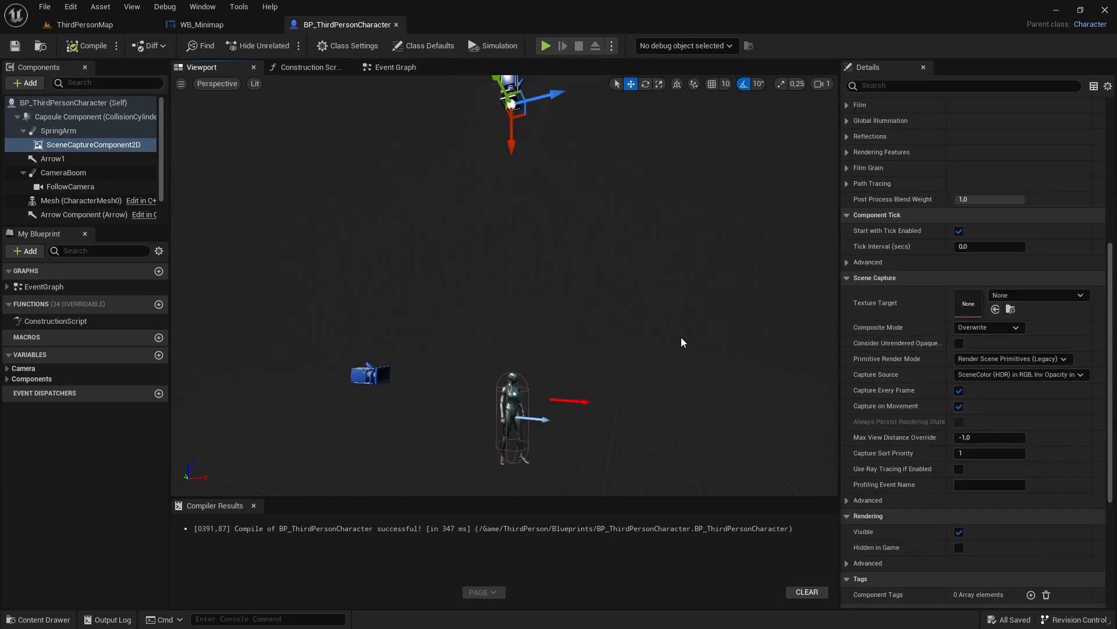
click(1012, 296)
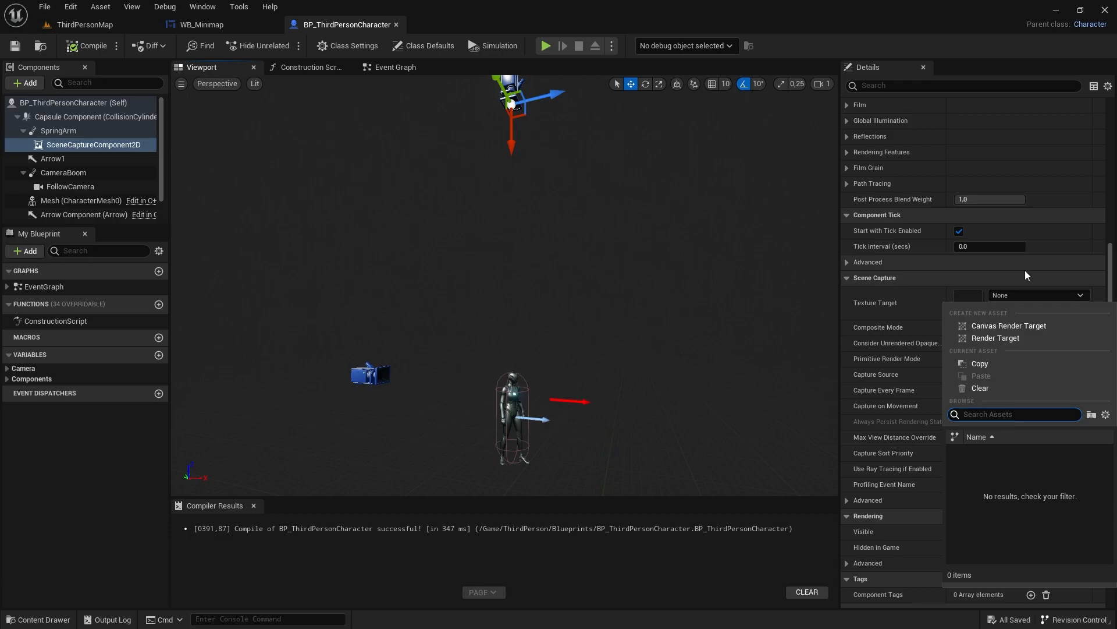
click(992, 336)
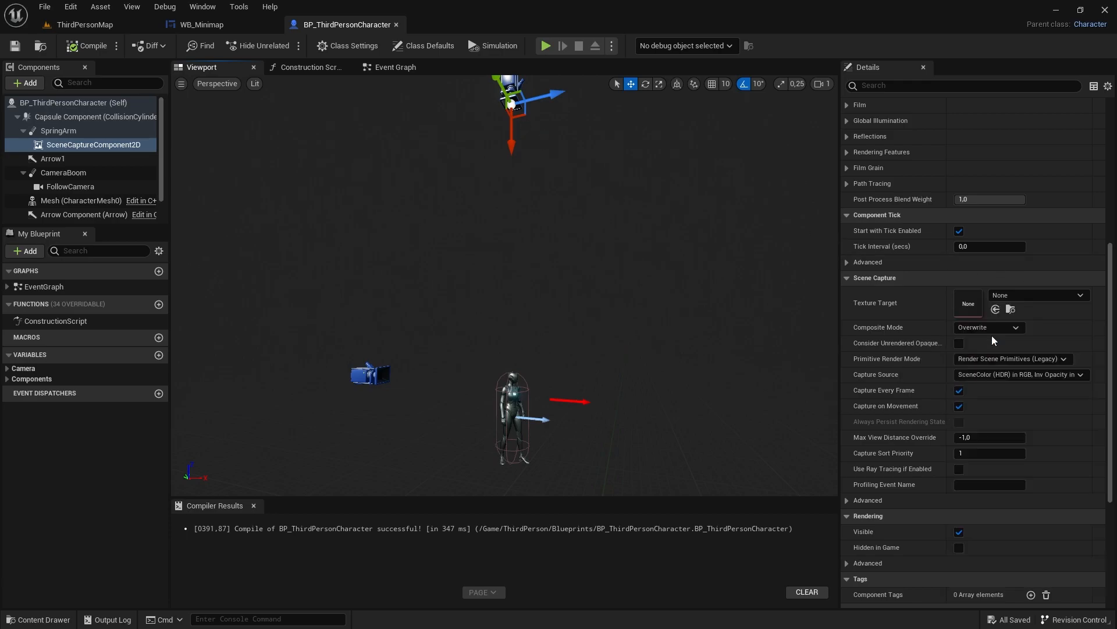
click(281, 497)
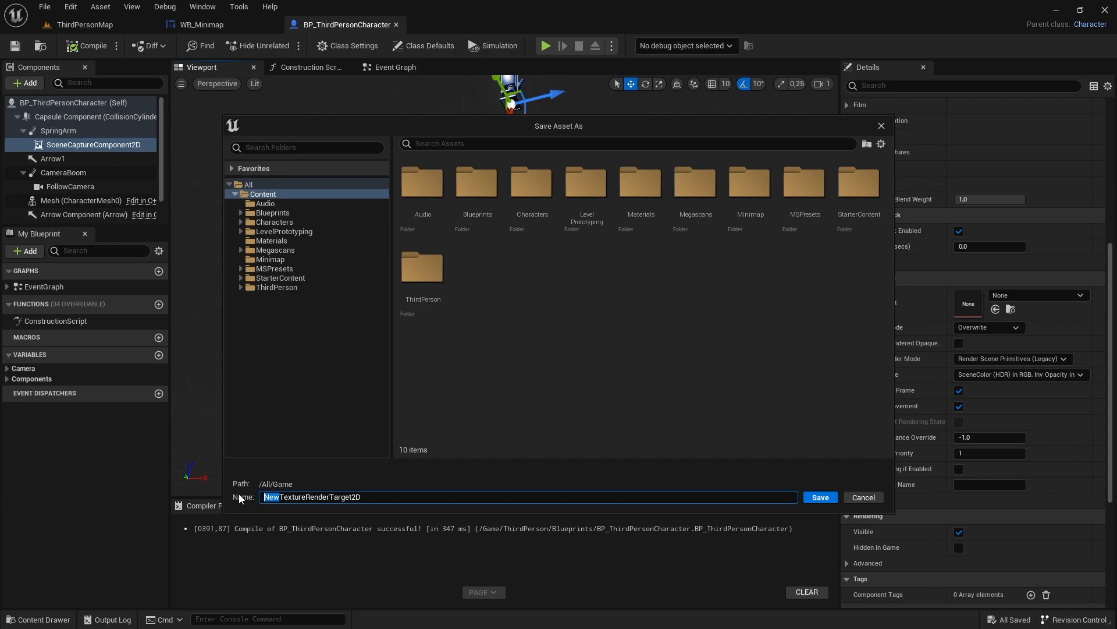
text(Minimap)
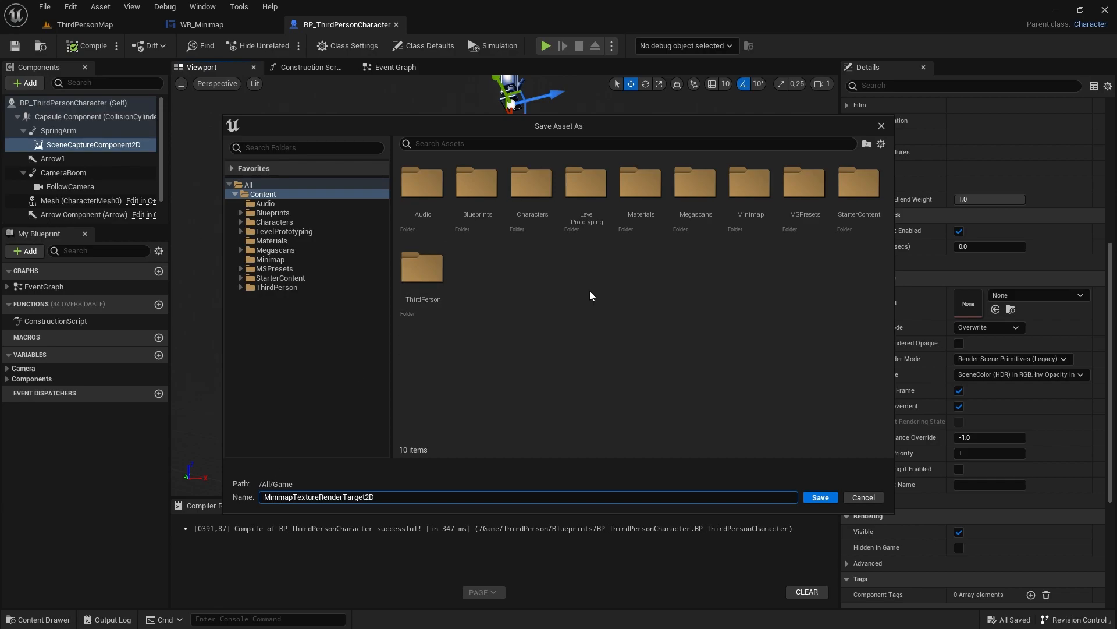
double_click(750, 187)
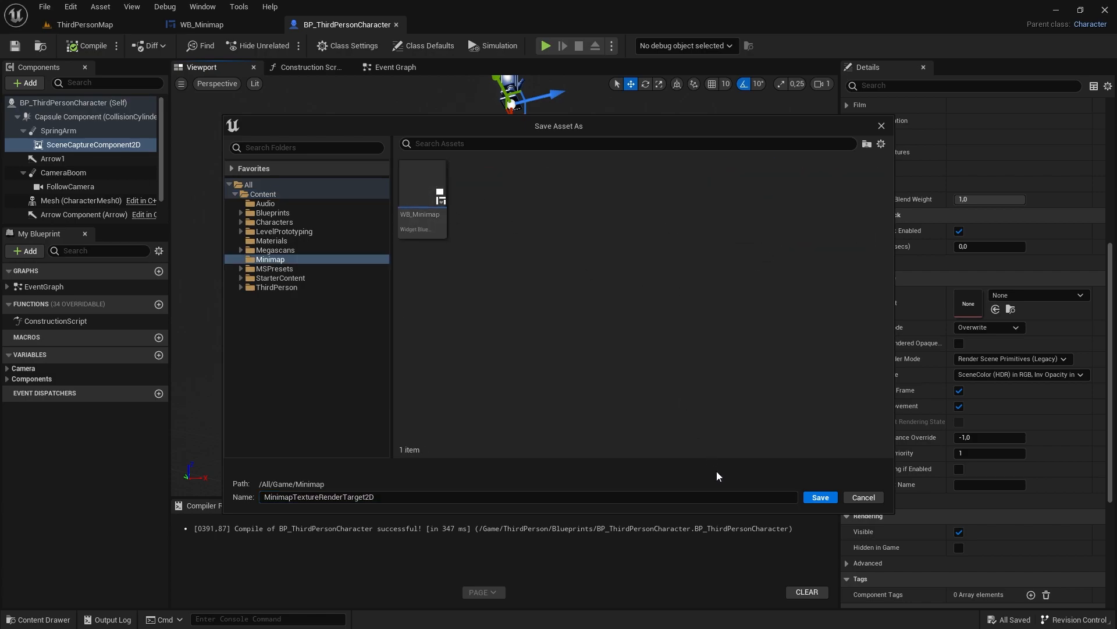
click(820, 498)
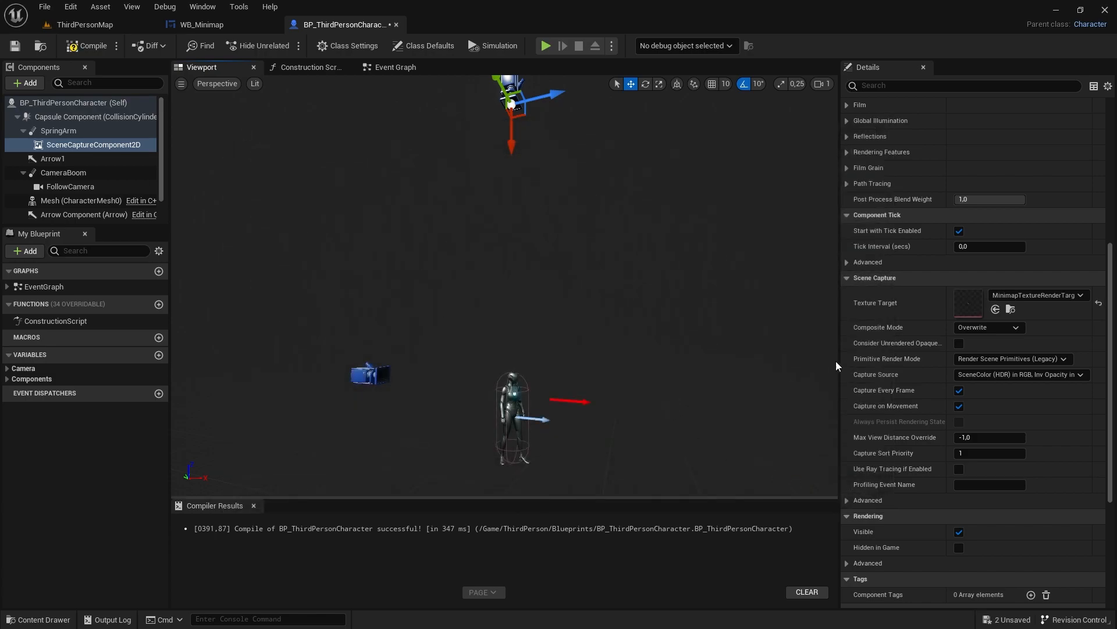
Step: Check the captured image in the new render target, close it, and compile and save the character blueprint
double_click(967, 302)
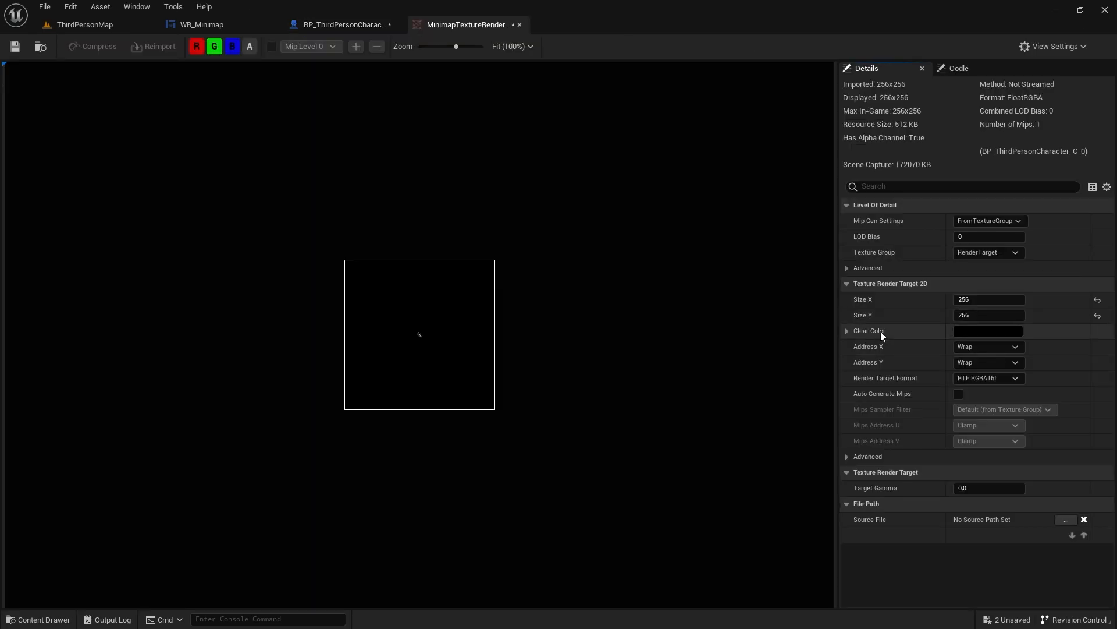
scroll(419, 331, up, 8)
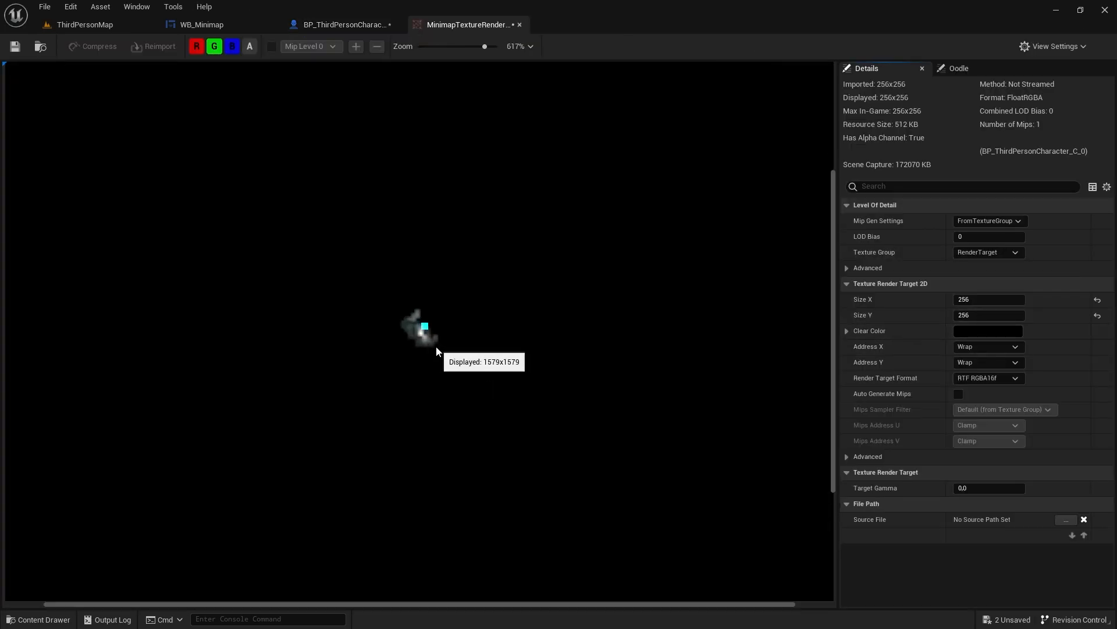
scroll(422, 331, down, 4)
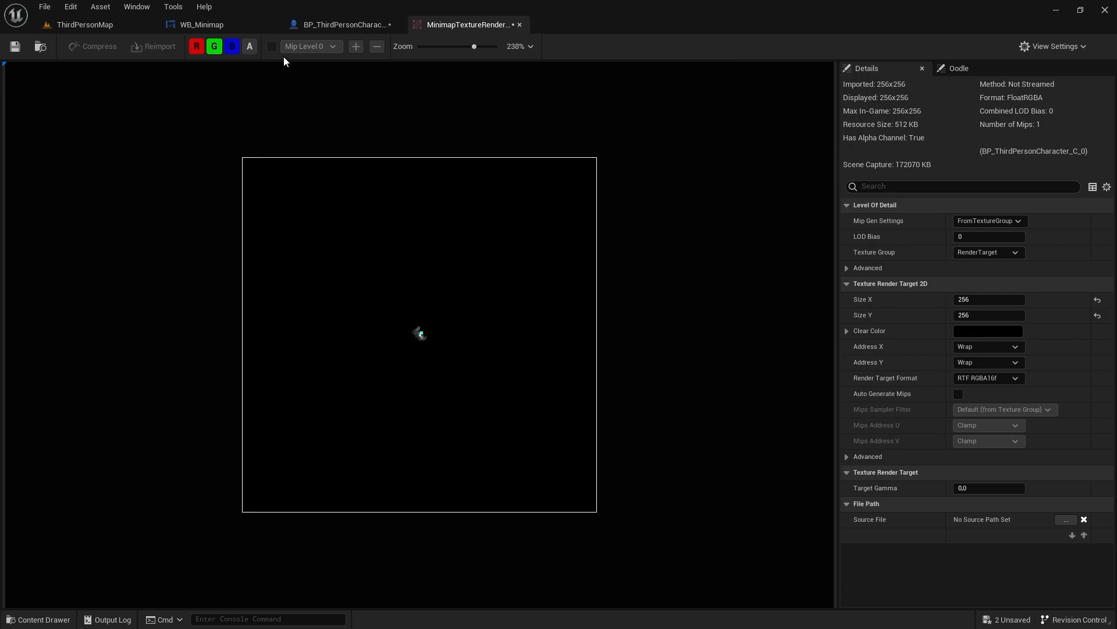
click(520, 25)
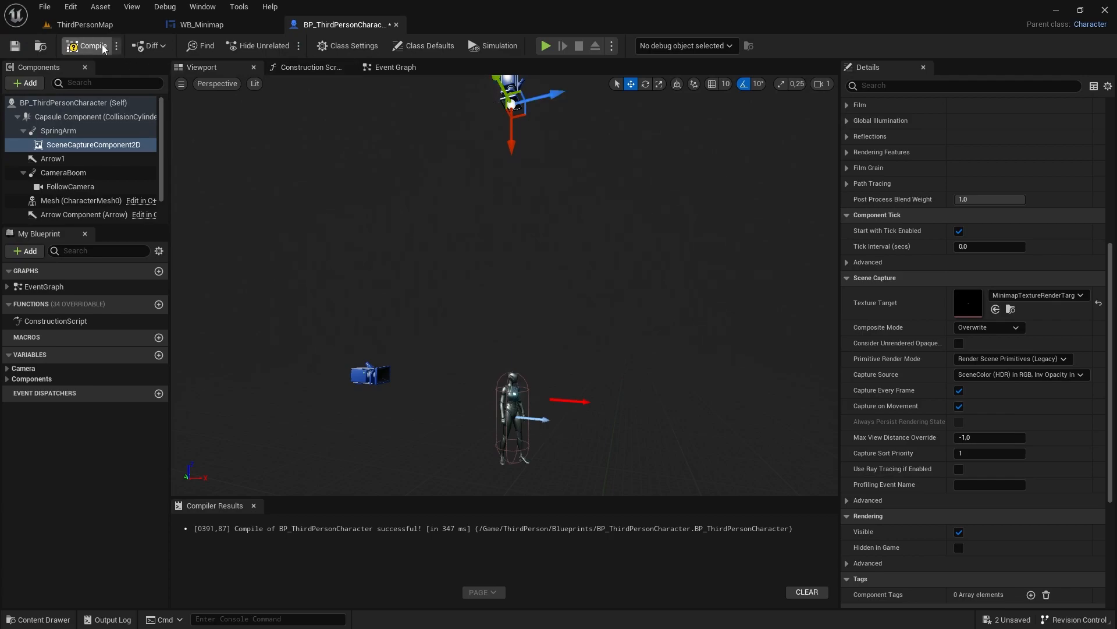
click(14, 45)
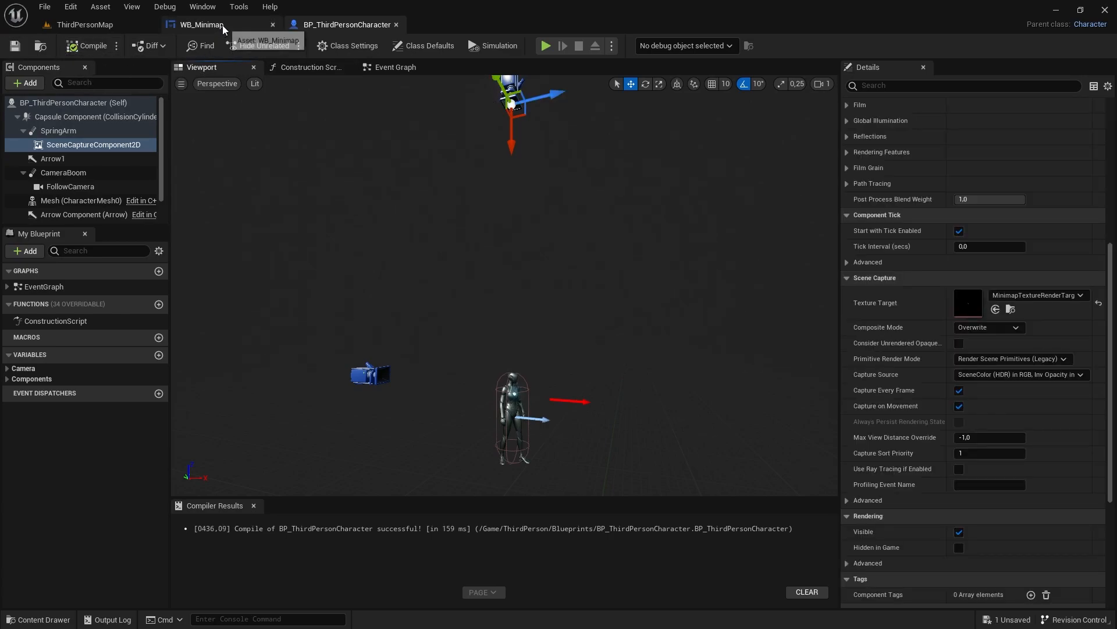
Step: Create a material from MinimapTextureRenderTarget2D in the Minimap folder, keeping the suggested name MinimapTextureRenderTarget2D_Mat
click(201, 25)
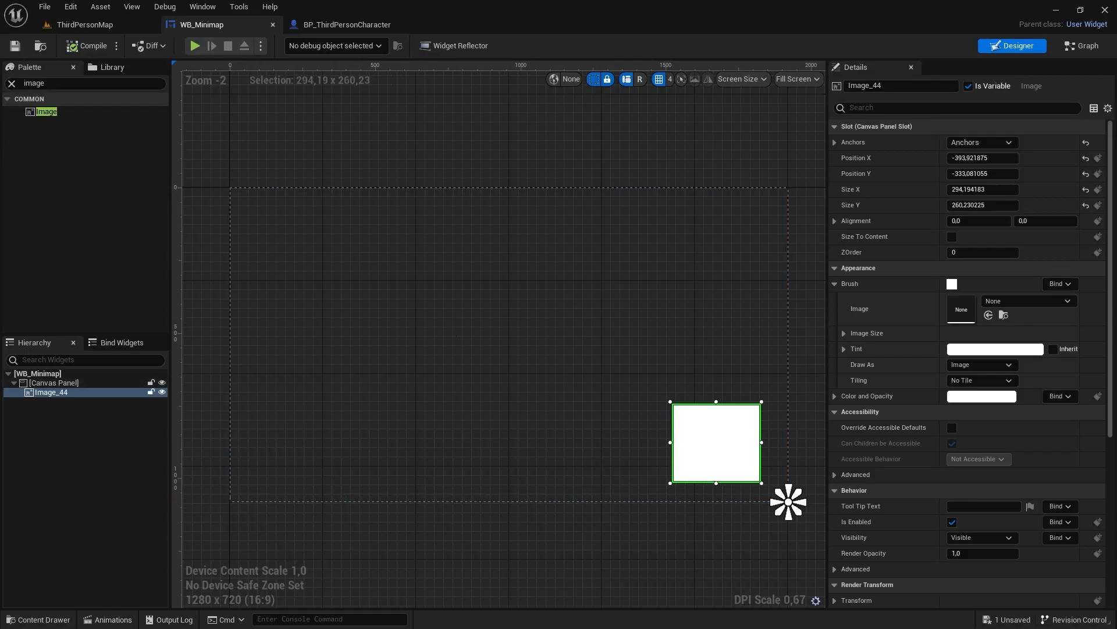
click(38, 619)
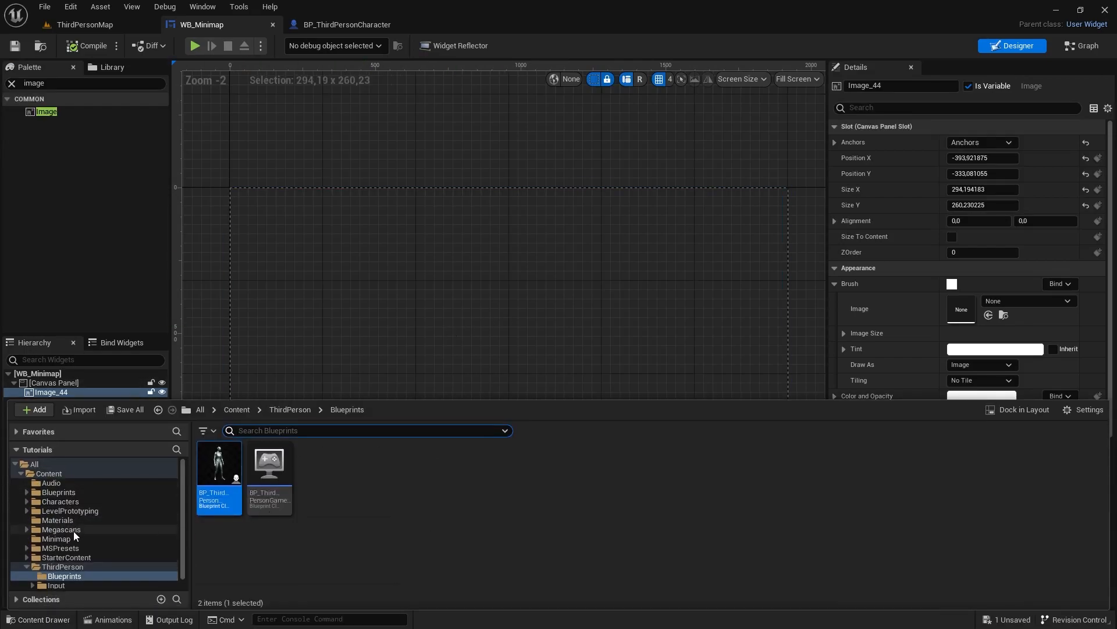
click(72, 537)
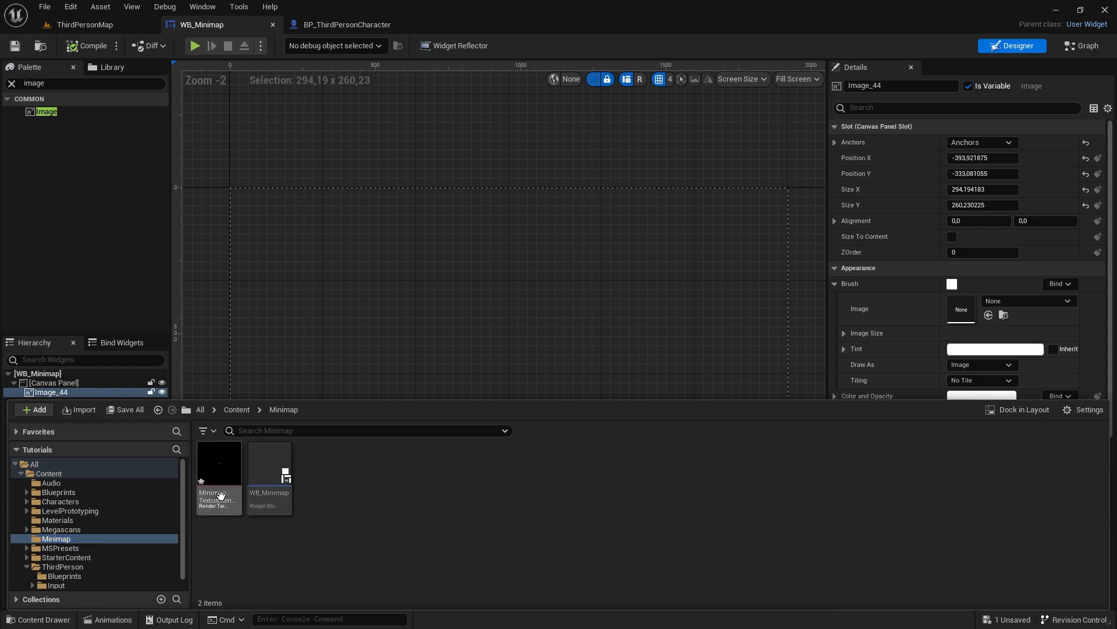
click(217, 488)
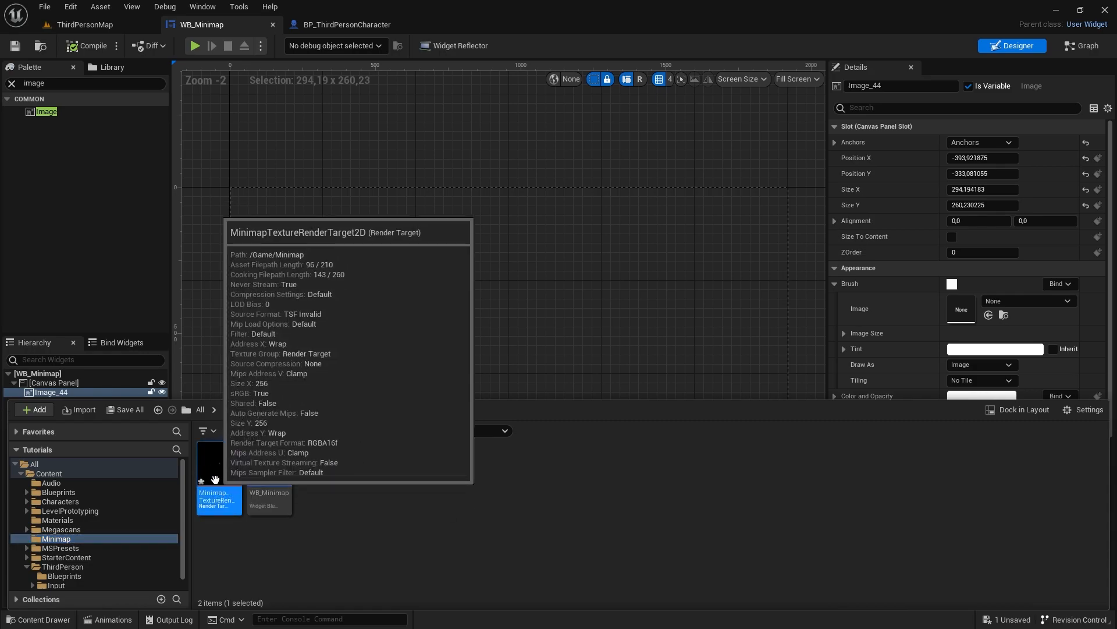
right_click(215, 479)
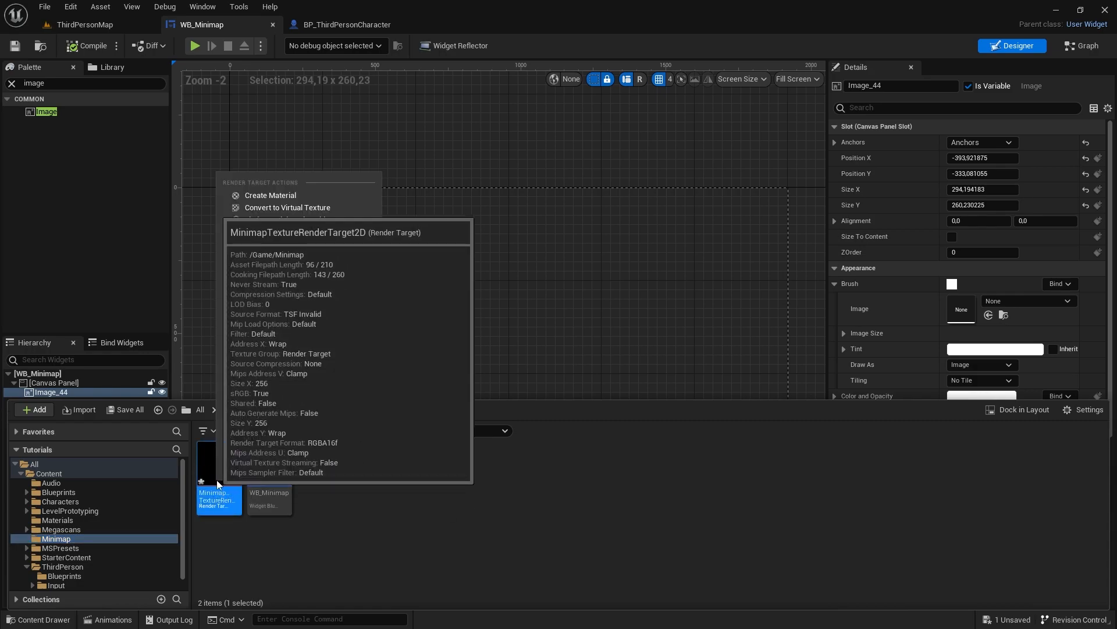
click(297, 197)
key(Return)
Step: Open the new MinimapTextureRenderTarget2D_Mat material and set its Material Domain to User Interface
double_click(262, 484)
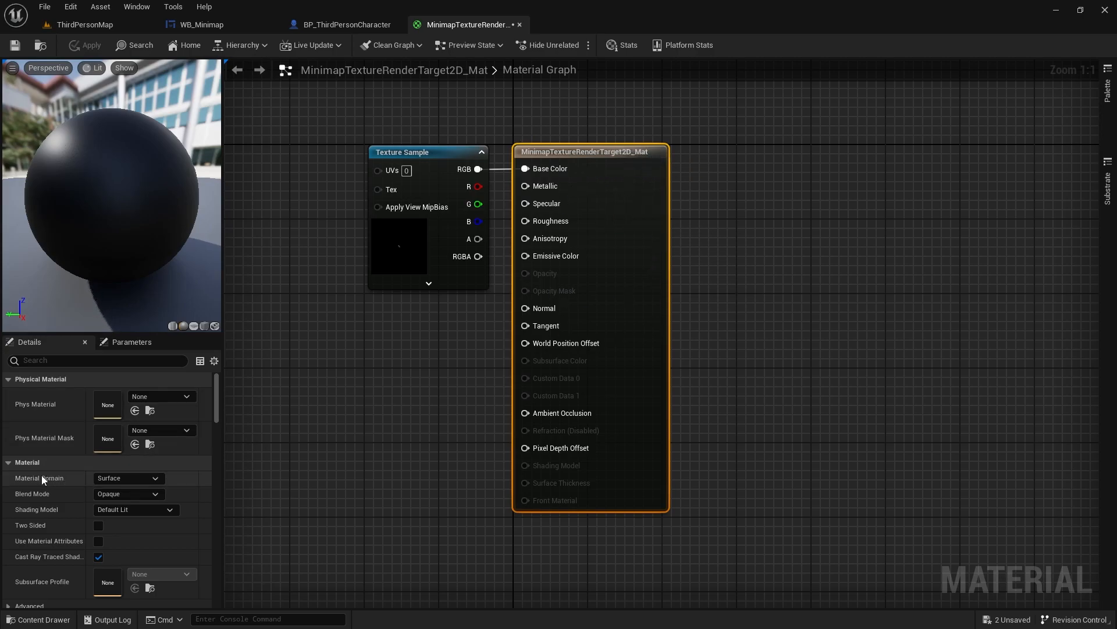
click(116, 479)
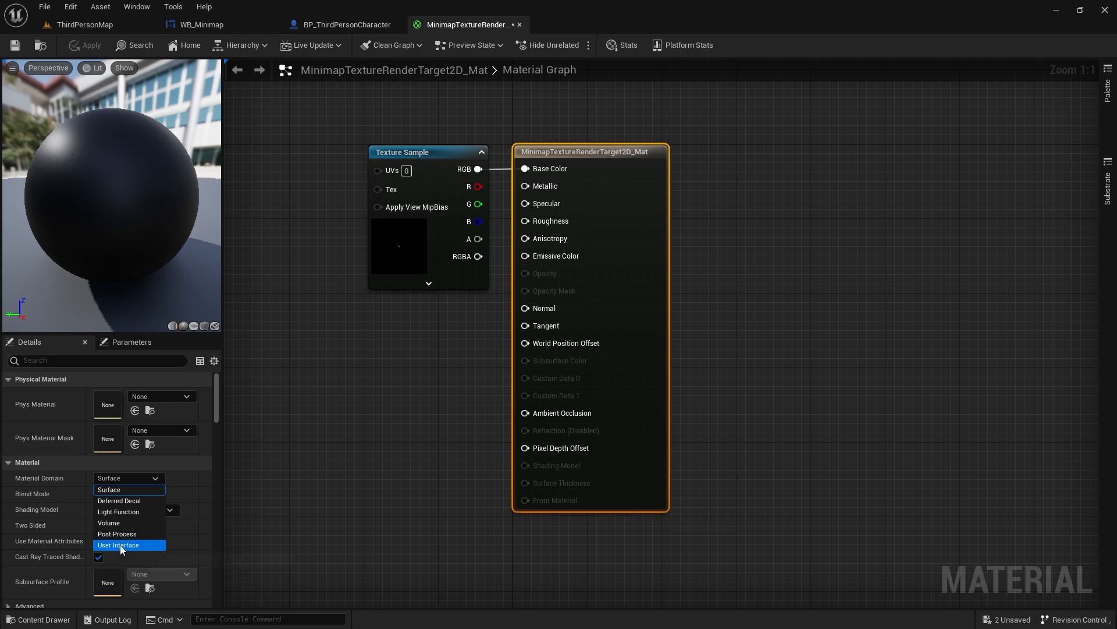
click(134, 543)
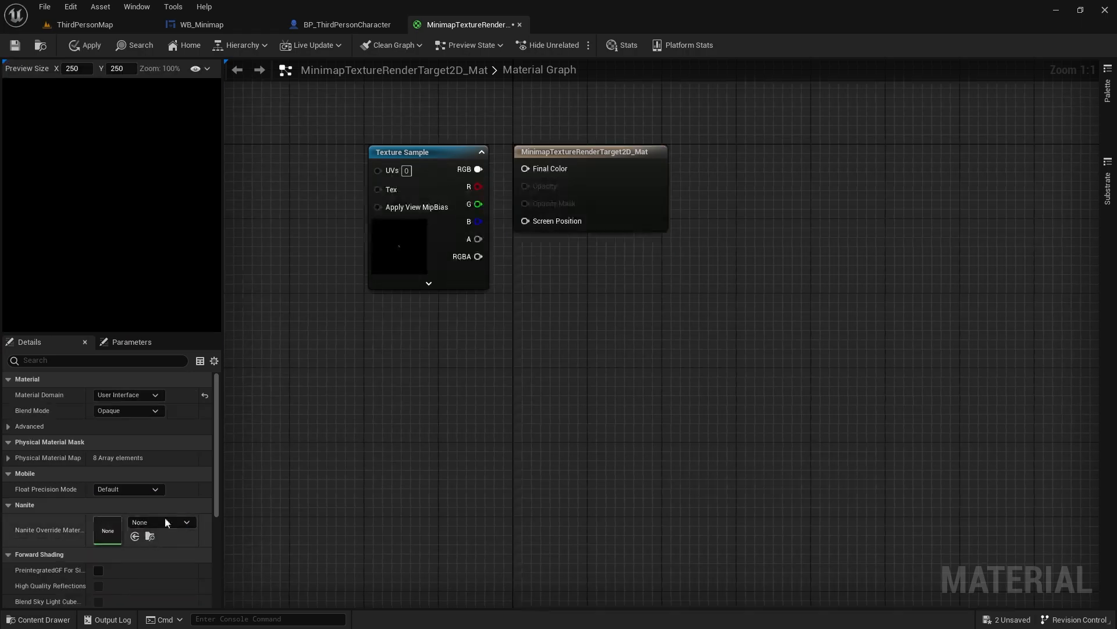
Step: Connect the Texture Sample's RGB output to the material's Final Color, and apply, save and close the material
scroll(406, 355, down, 2)
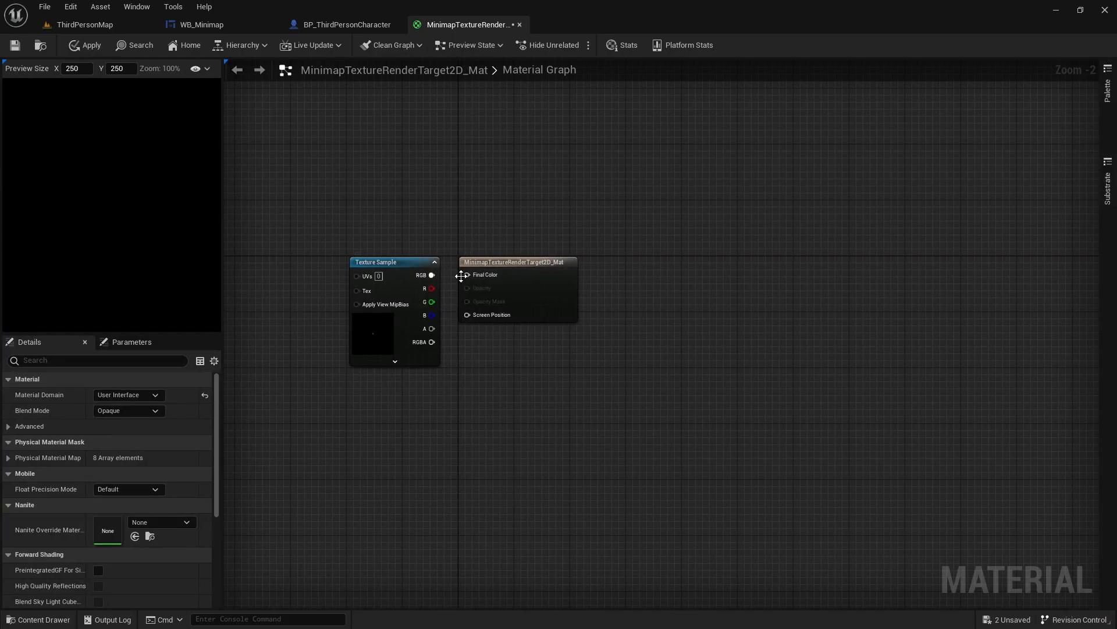
drag(439, 275, 468, 277)
click(87, 46)
click(15, 46)
click(521, 25)
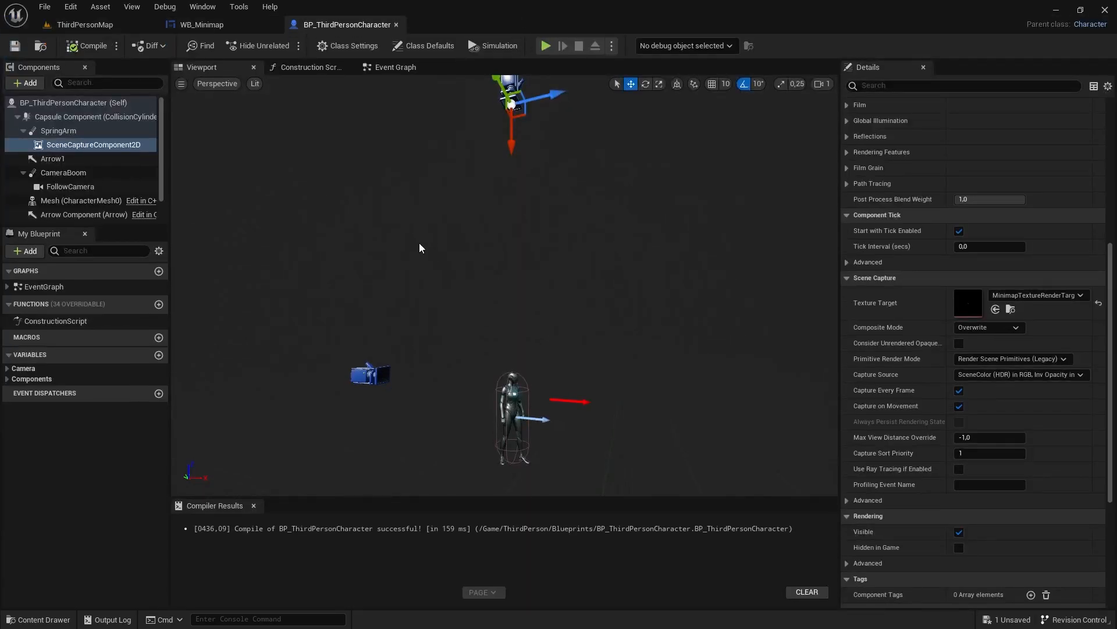
Step: Assign MinimapTextureRenderTarget2D_Mat as the brush image of the Image widget in WB_Minimap, and compile the widget
click(218, 22)
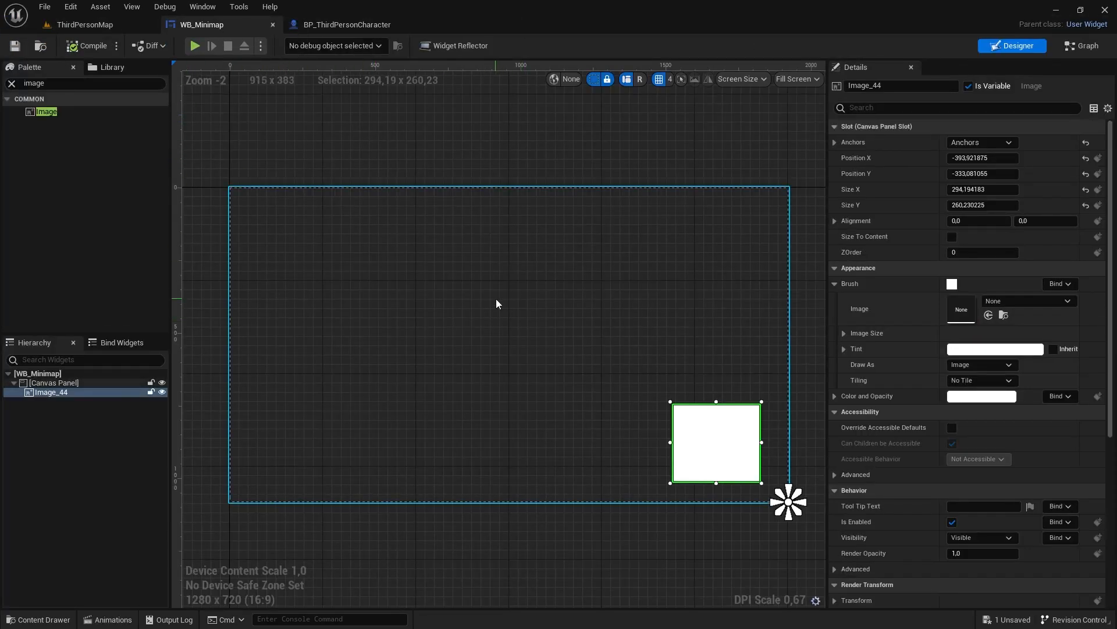
click(1008, 301)
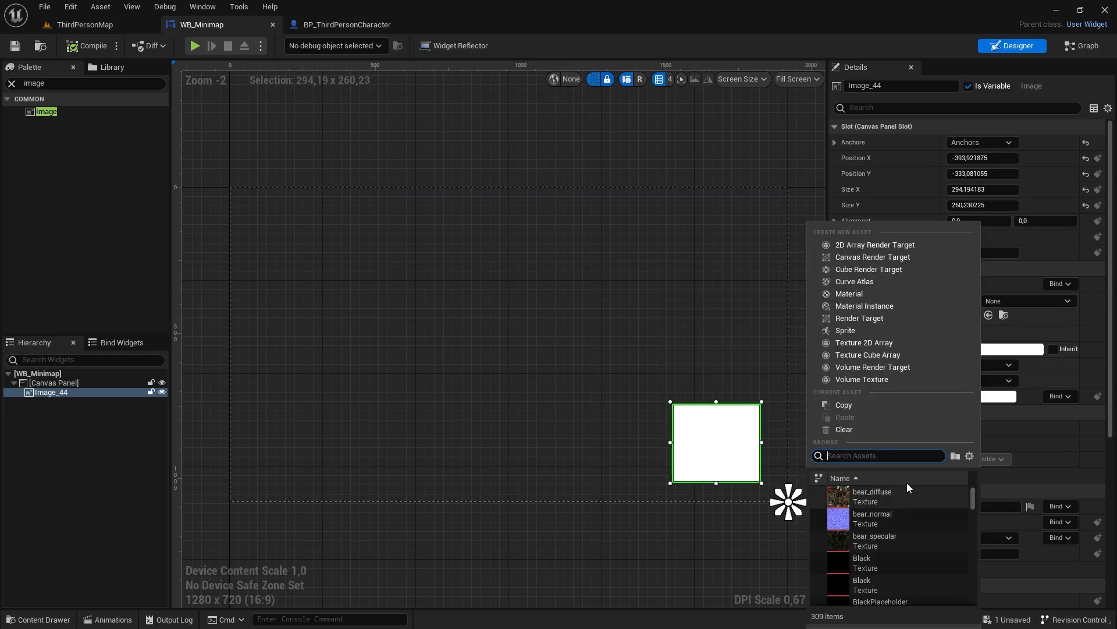
text(minima)
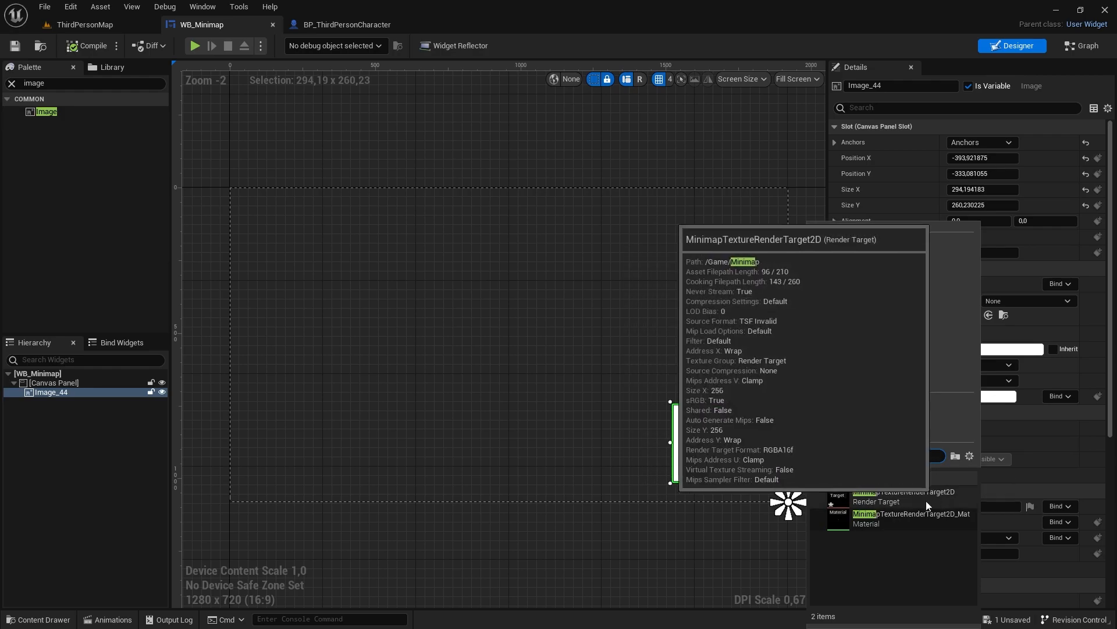
click(912, 520)
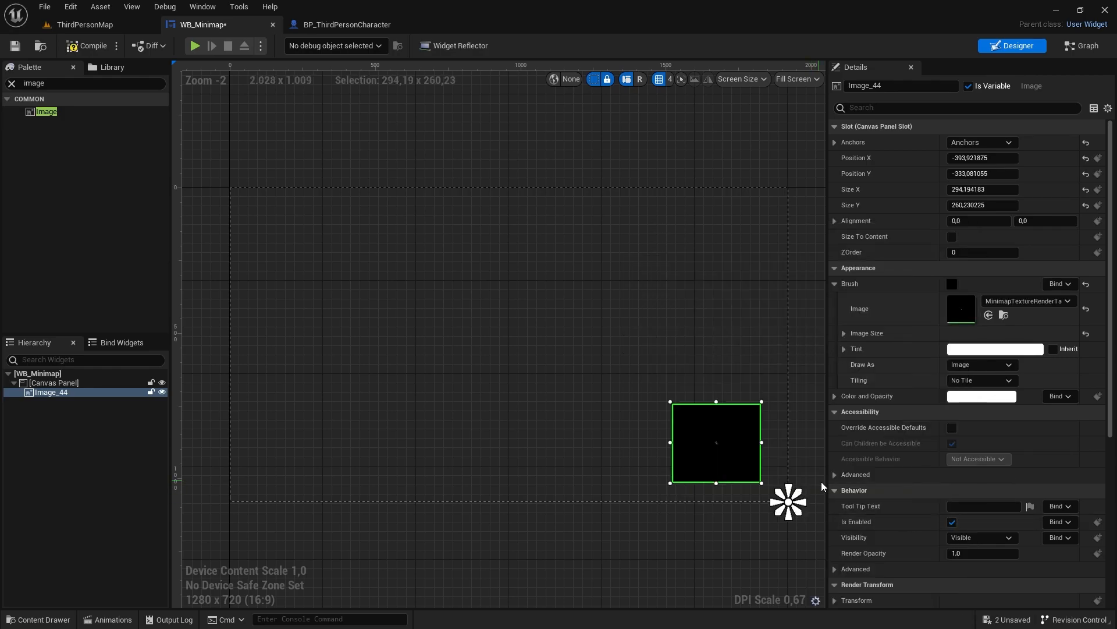
click(88, 52)
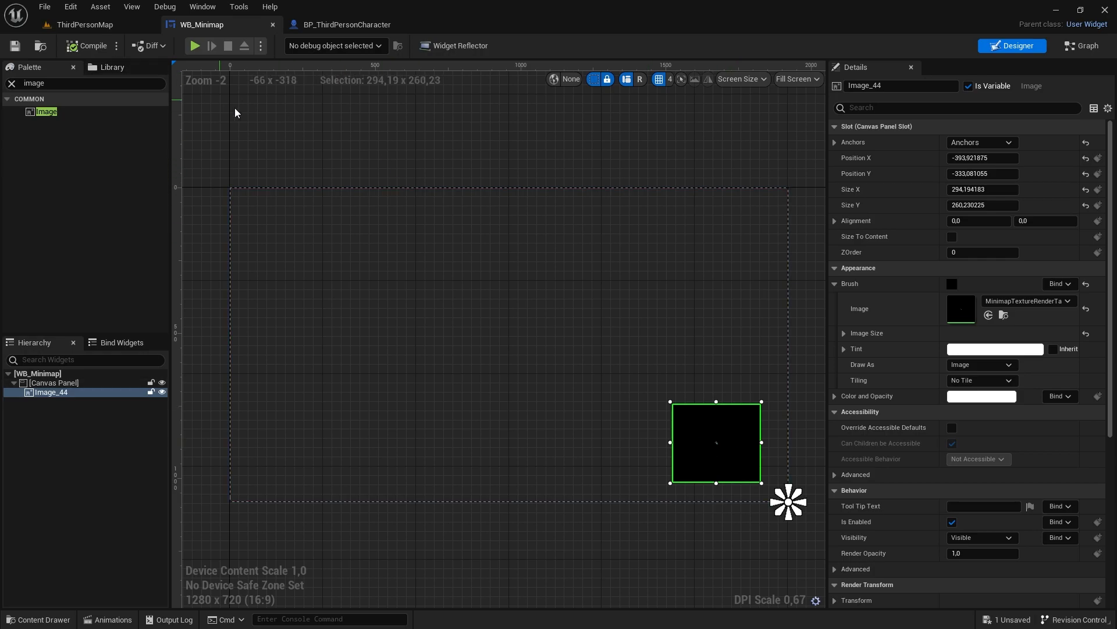
Step: In the BP_ThirdPersonCharacter event graph, delete the Sequence node and wire Event BeginPlay directly to Cast To PlayerController
click(348, 26)
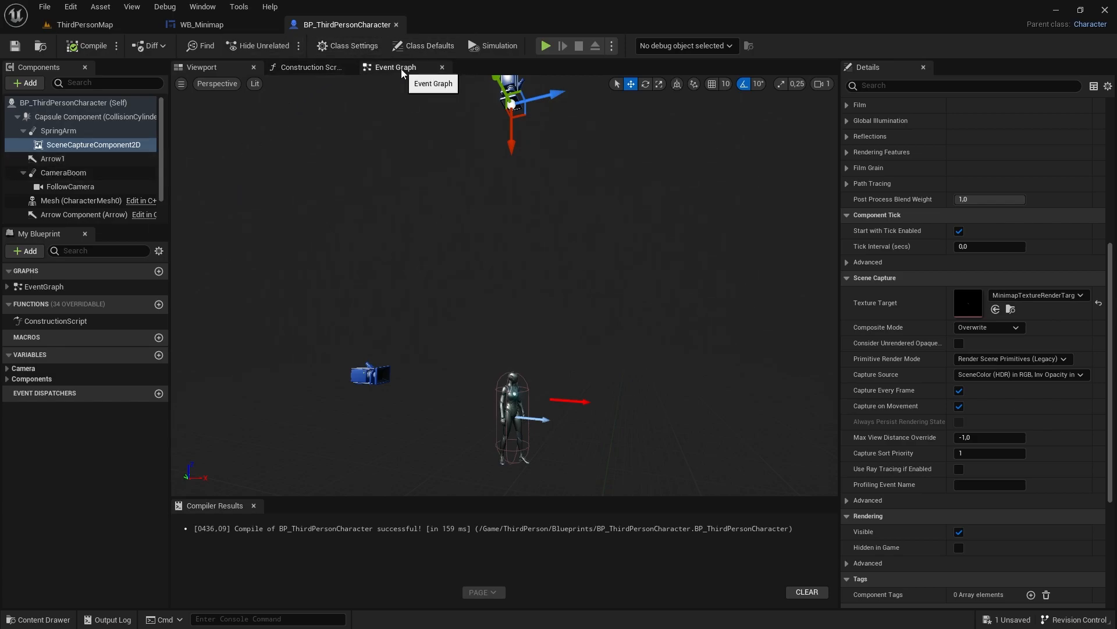
click(377, 69)
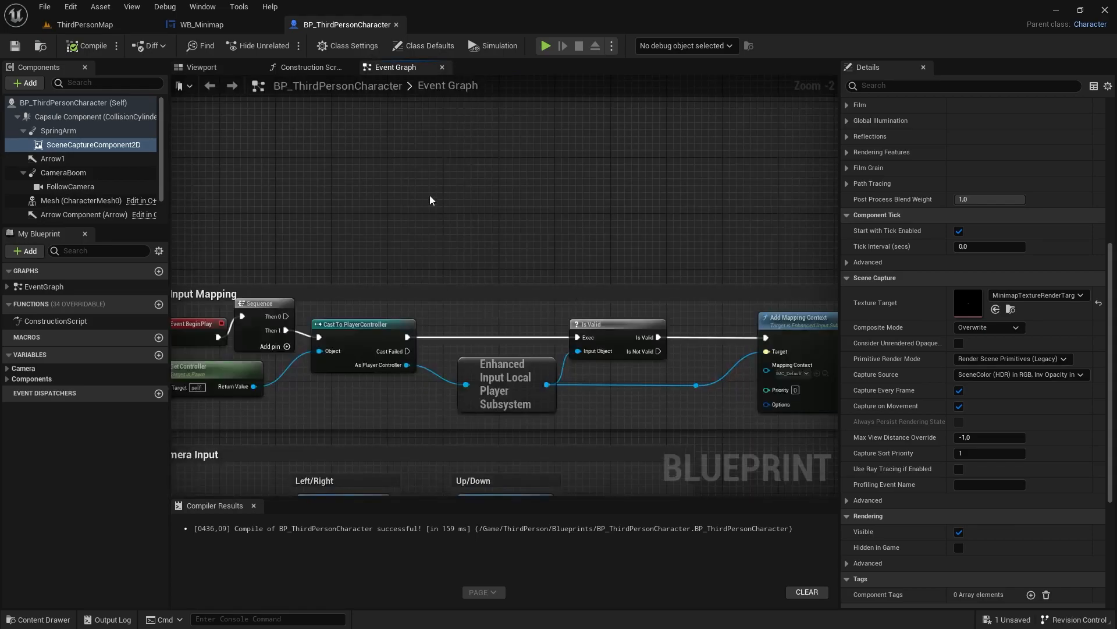
right_drag(357, 258, 507, 233)
scroll(508, 233, up, 2)
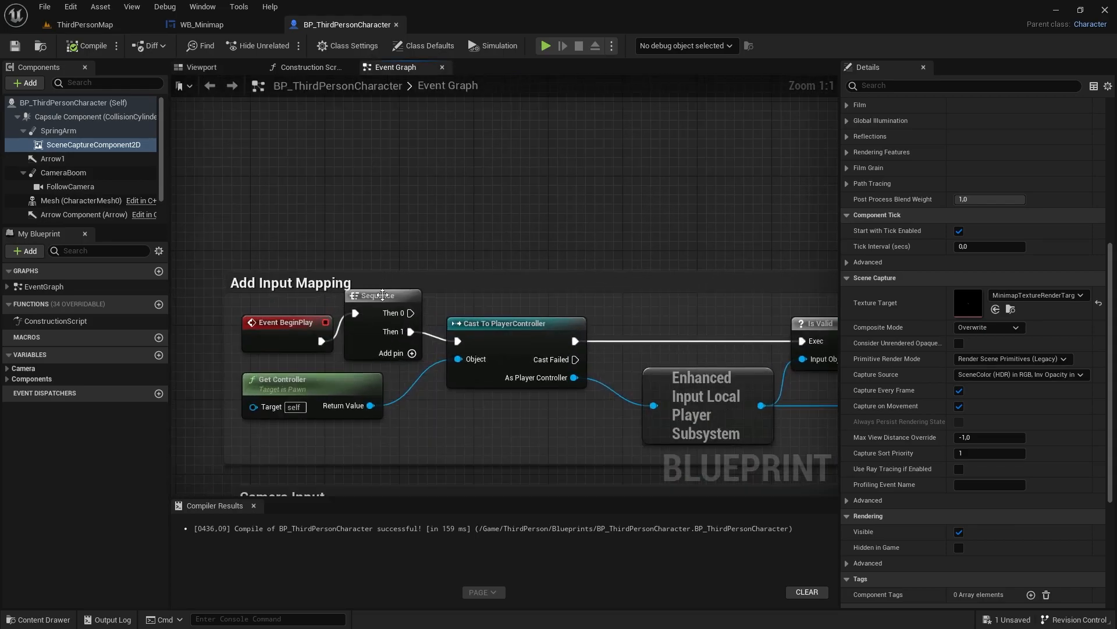
click(382, 294)
key(Delete)
drag(321, 341, 456, 341)
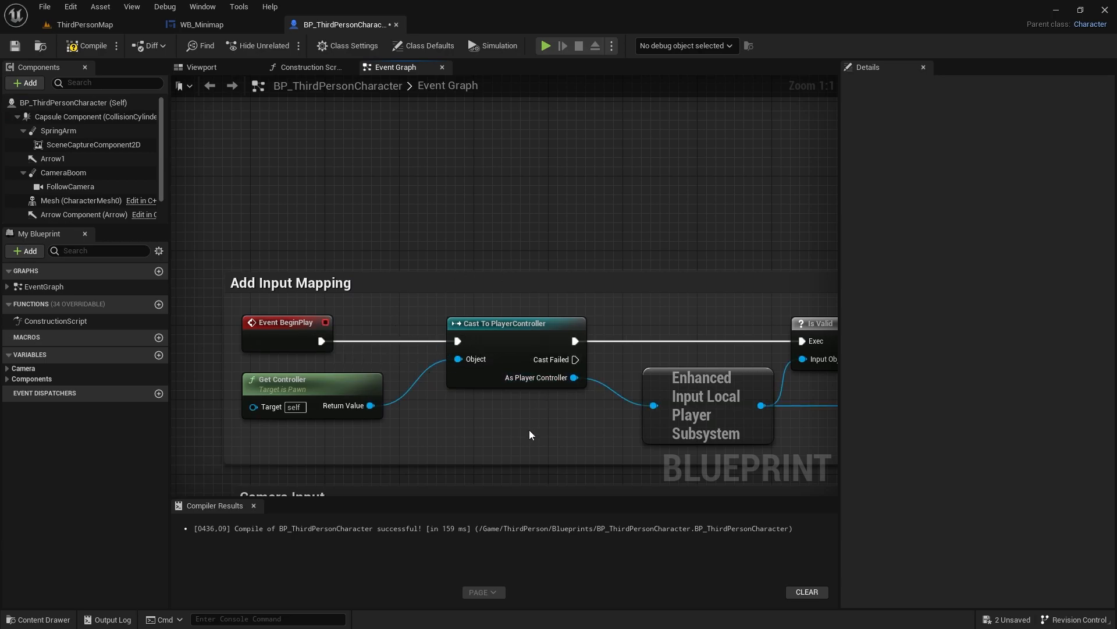
Step: Insert a Sequence node after Event BeginPlay and wire its Then 1 output to Cast To PlayerController
right_drag(529, 433, 481, 361)
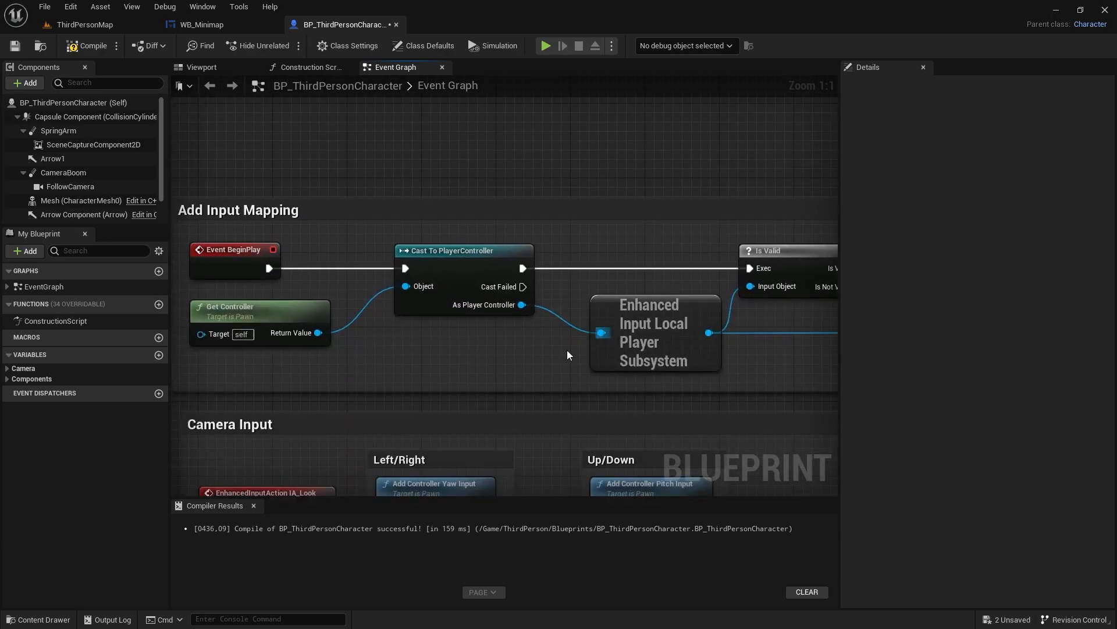
right_drag(348, 200, 414, 252)
right_drag(547, 425, 620, 461)
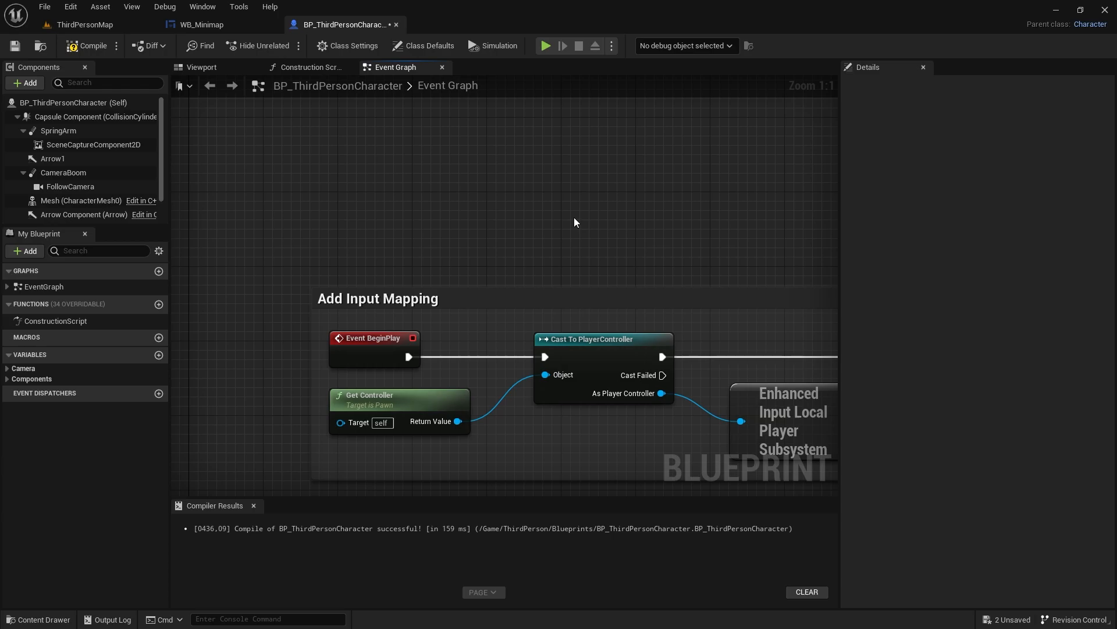
drag(408, 357, 483, 303)
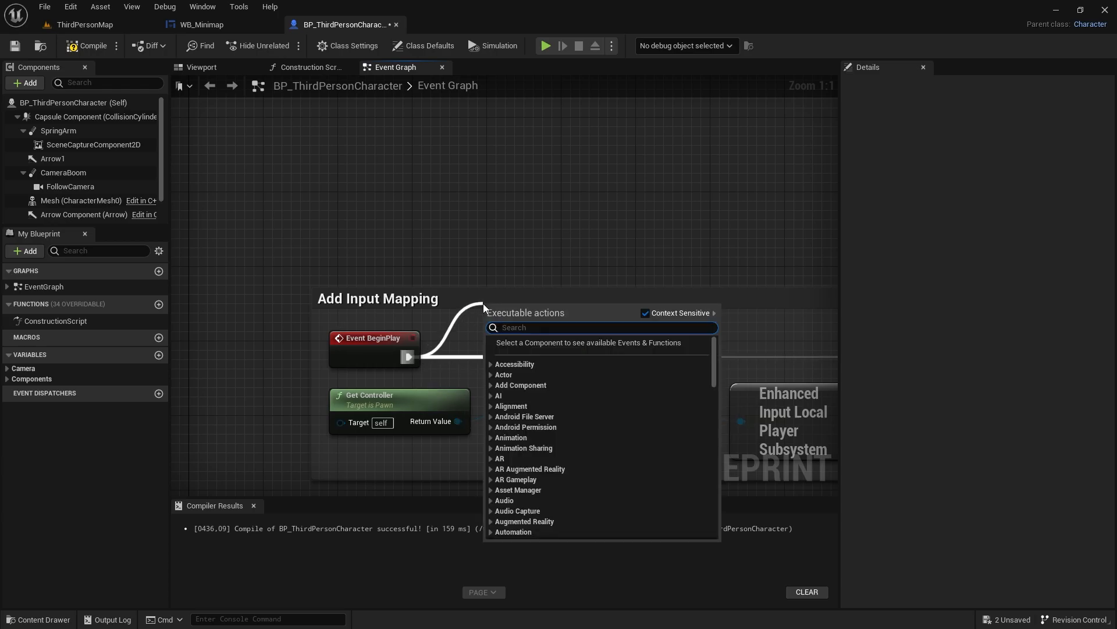
text(sequen)
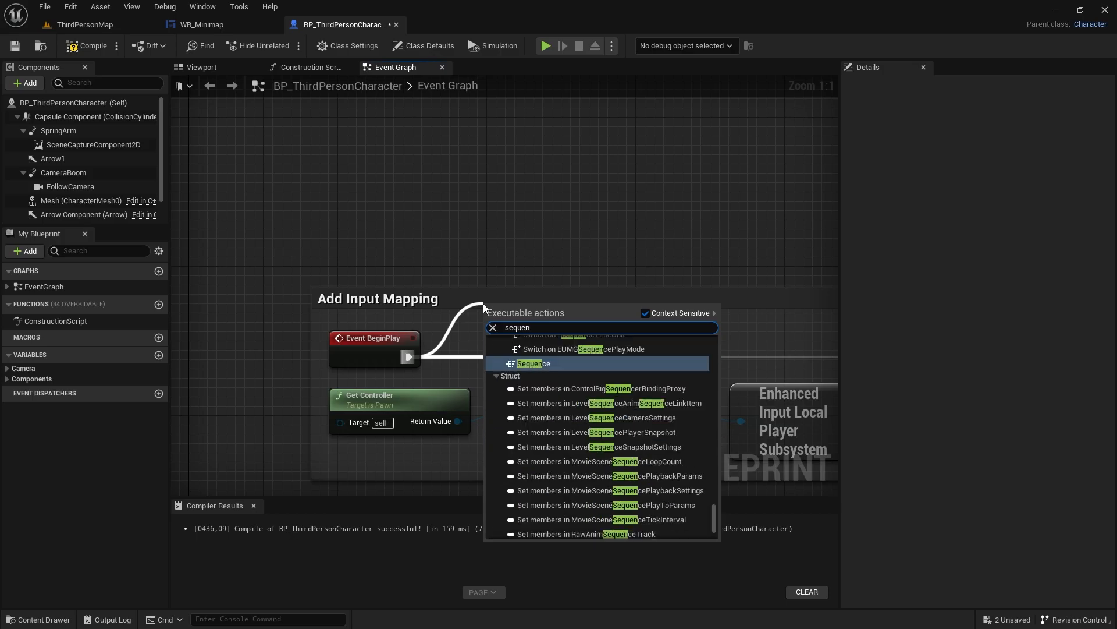
key(Return)
drag(507, 327, 459, 333)
drag(460, 329, 470, 311)
drag(525, 336, 546, 356)
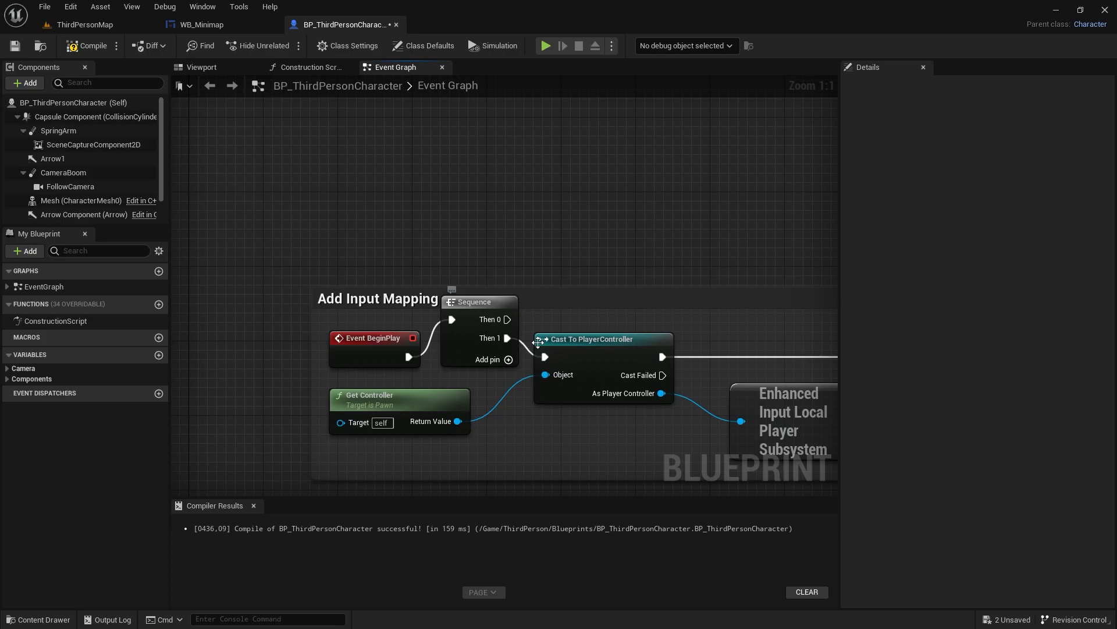
Step: Add two extra output pins to the Sequence node and remove them again
right_drag(542, 312, 455, 320)
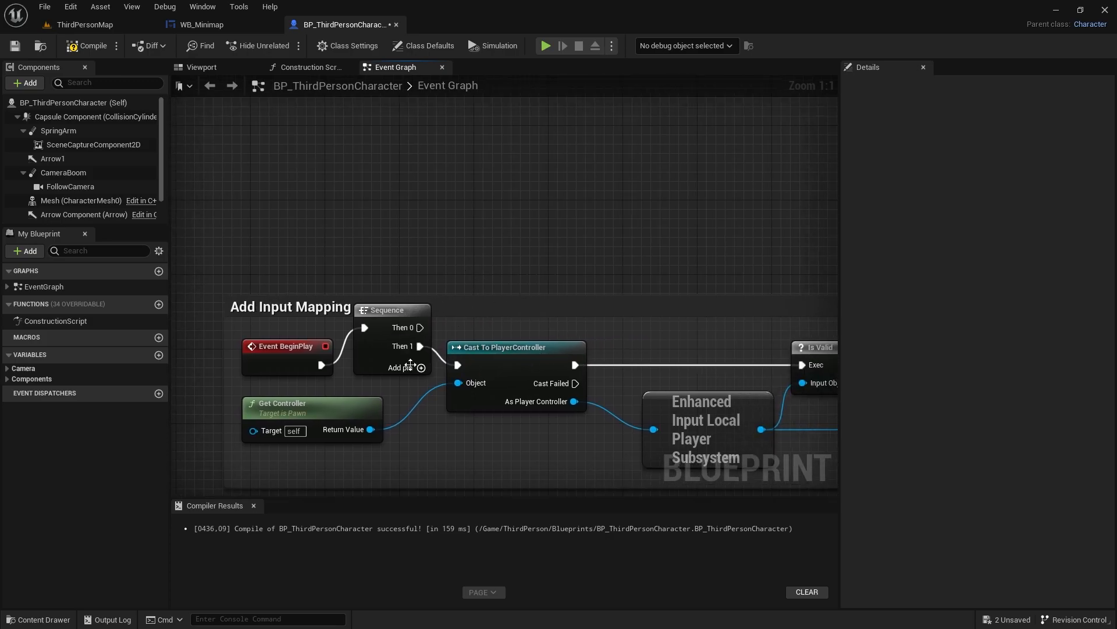
click(421, 369)
click(410, 385)
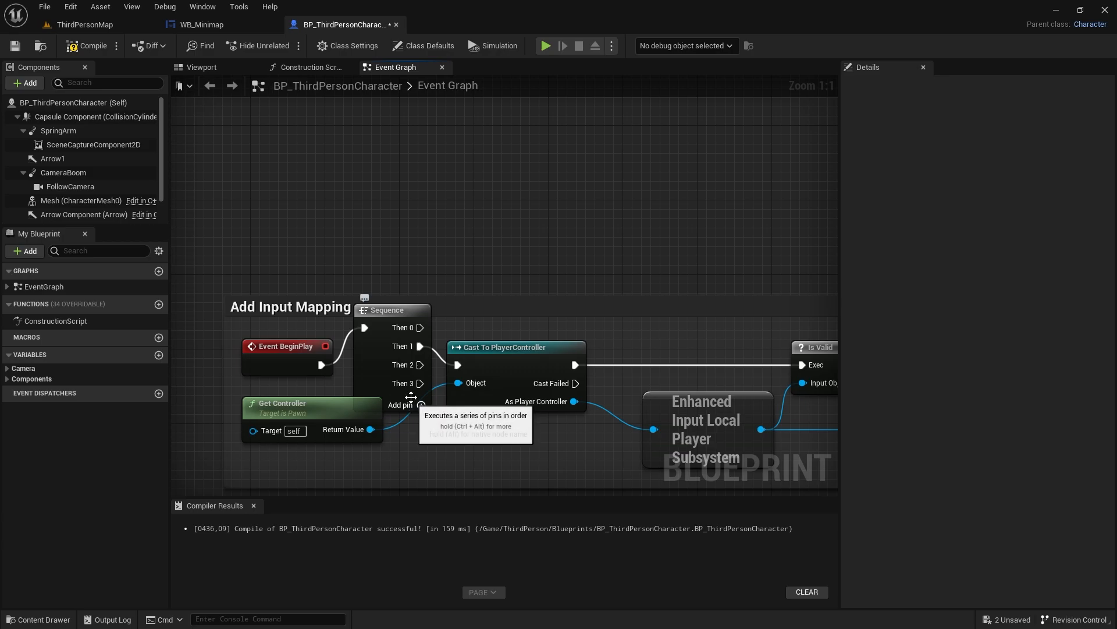
right_click(409, 386)
click(446, 432)
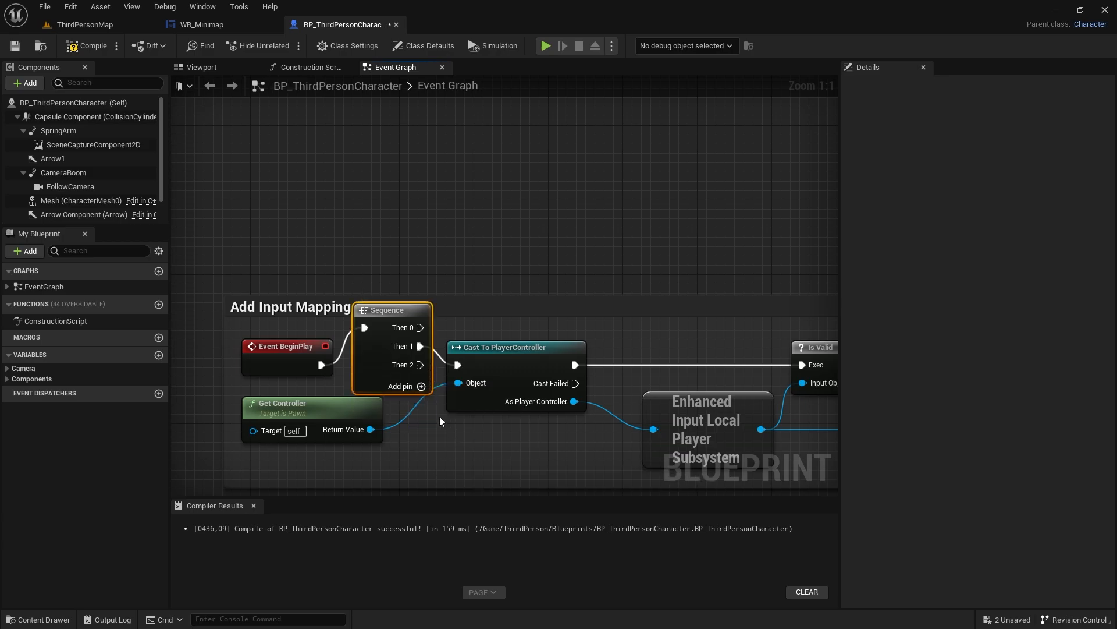
right_click(405, 373)
click(425, 415)
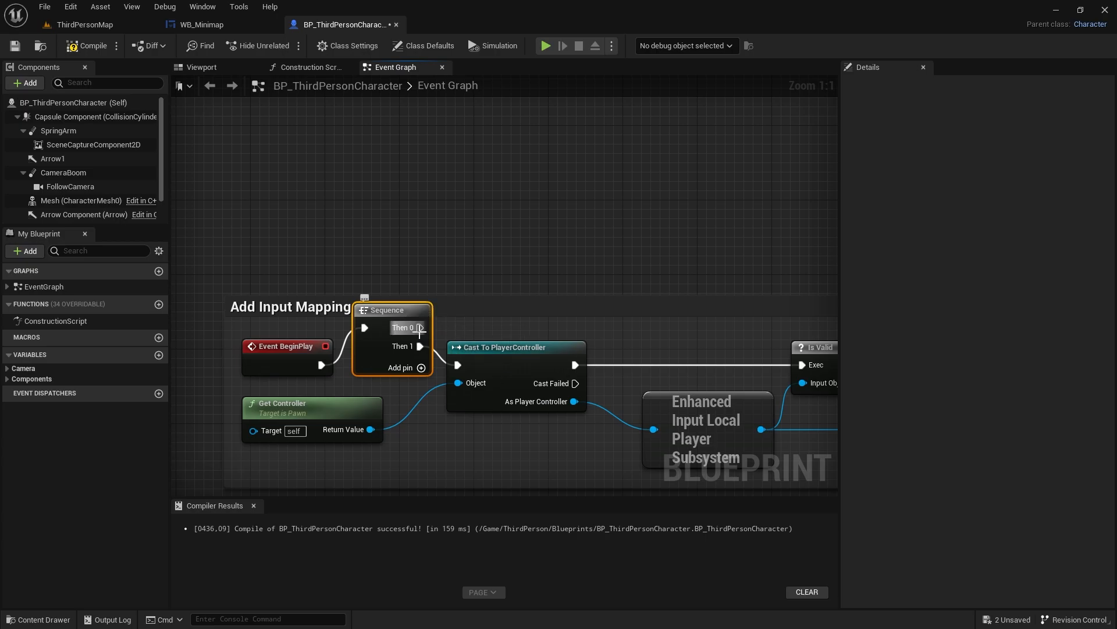
Step: Add a Create Widget node from the Sequence's Then 0 output, above the input mapping nodes, with WB_Minimap as its class
drag(425, 328, 529, 206)
text(cre)
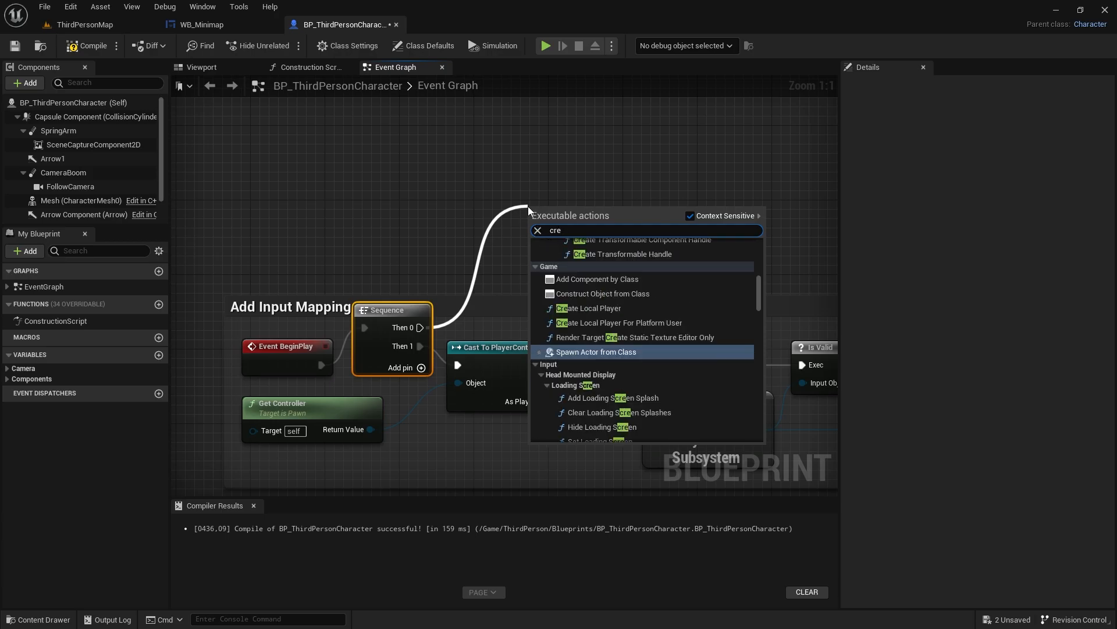
text(ate wid)
key(Return)
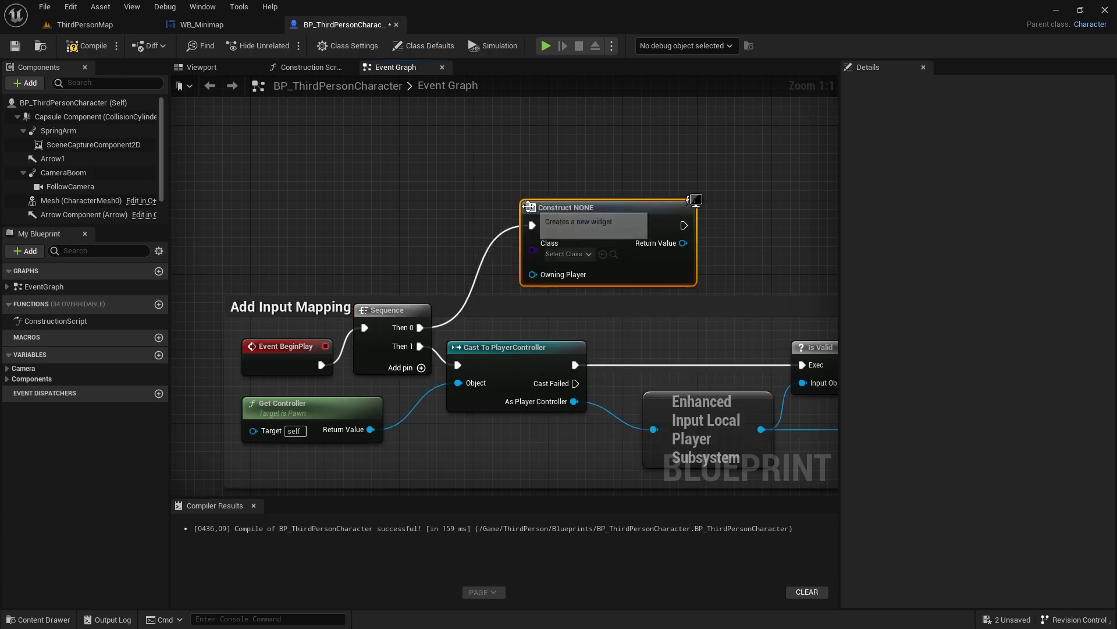
drag(643, 207, 606, 207)
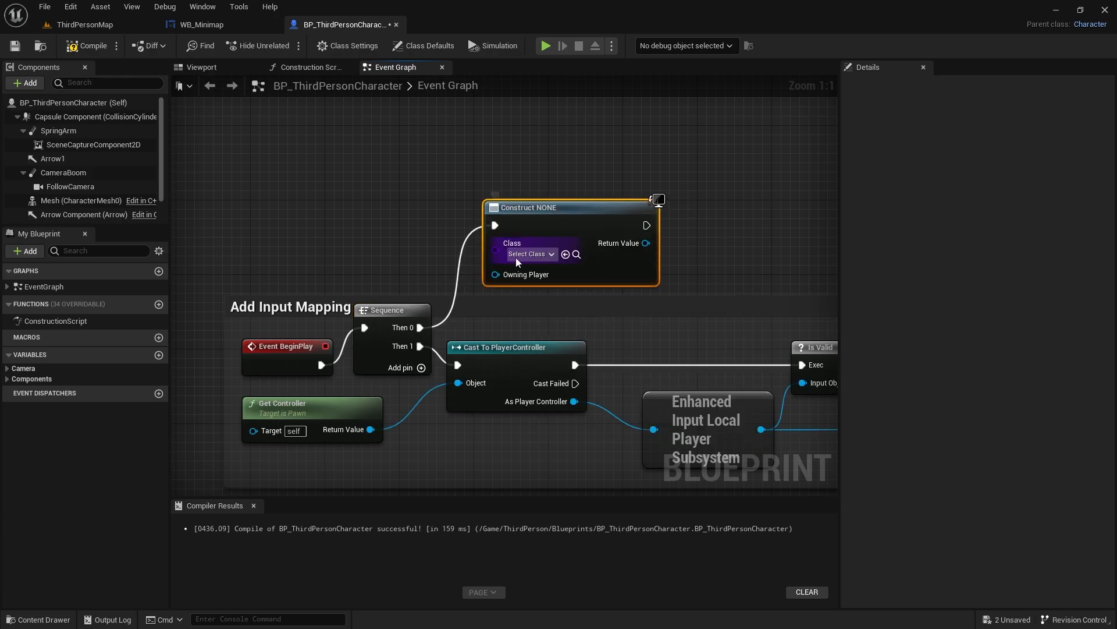
click(528, 254)
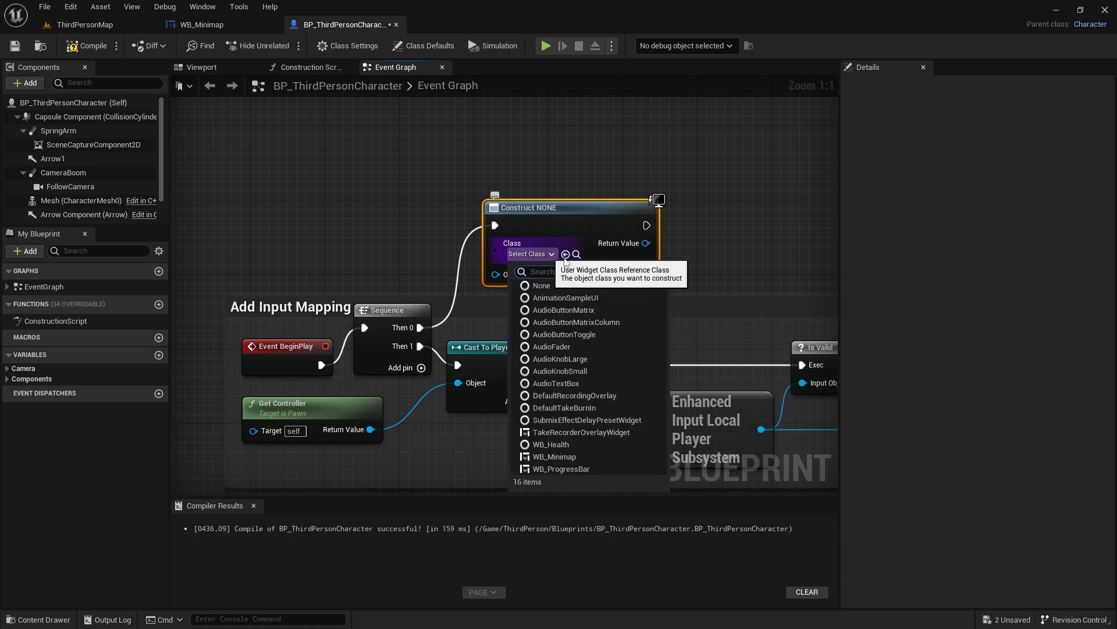
click(553, 458)
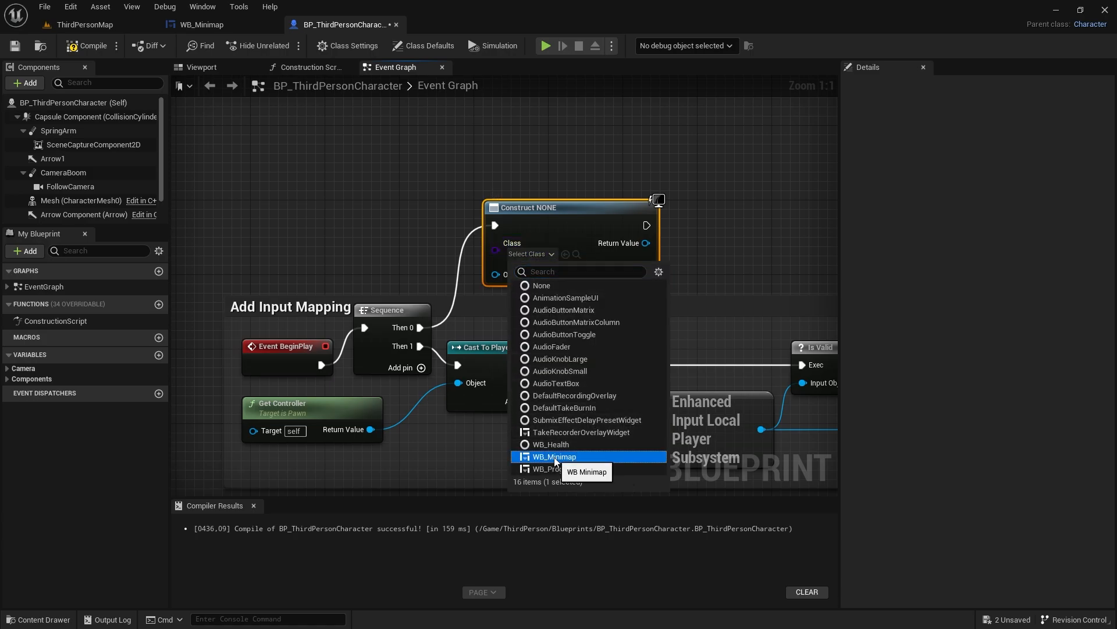
right_drag(700, 267, 588, 245)
right_drag(595, 207, 529, 272)
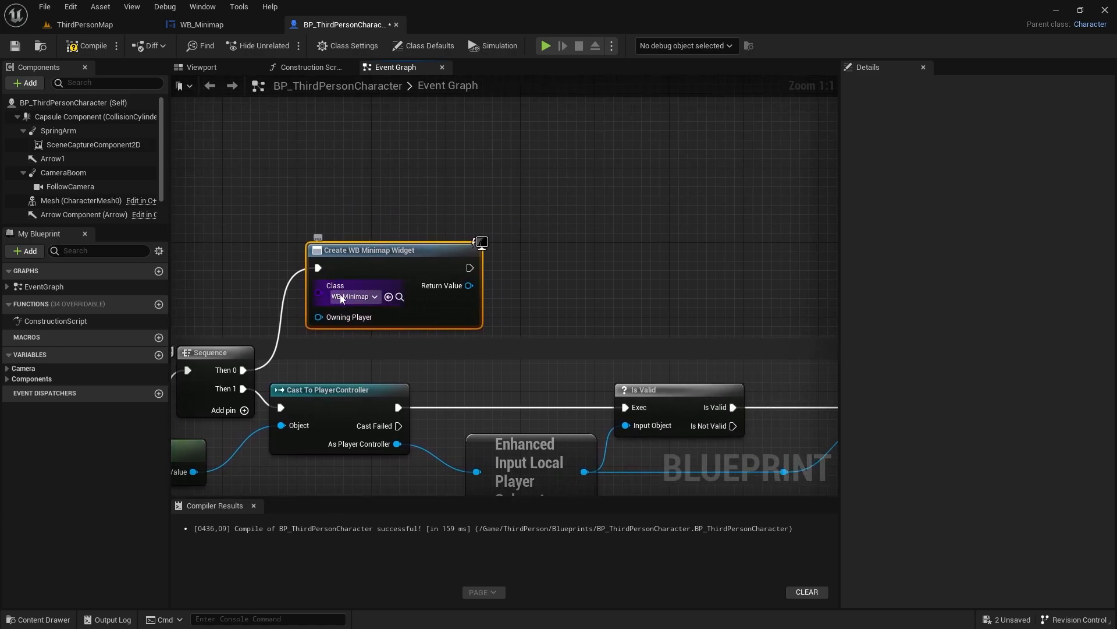
right_drag(447, 284, 399, 302)
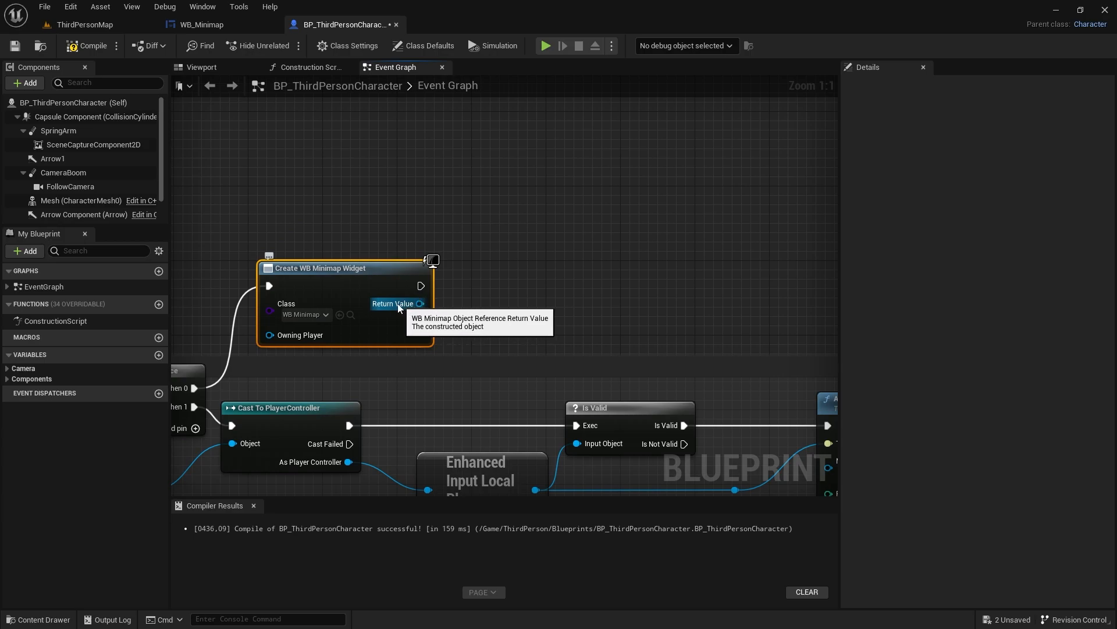
Step: Add an Add to Viewport node fed by the Create WB Minimap Widget node's Return Value, place it beside that node, and save the Blueprint
drag(421, 305, 516, 302)
text(add to)
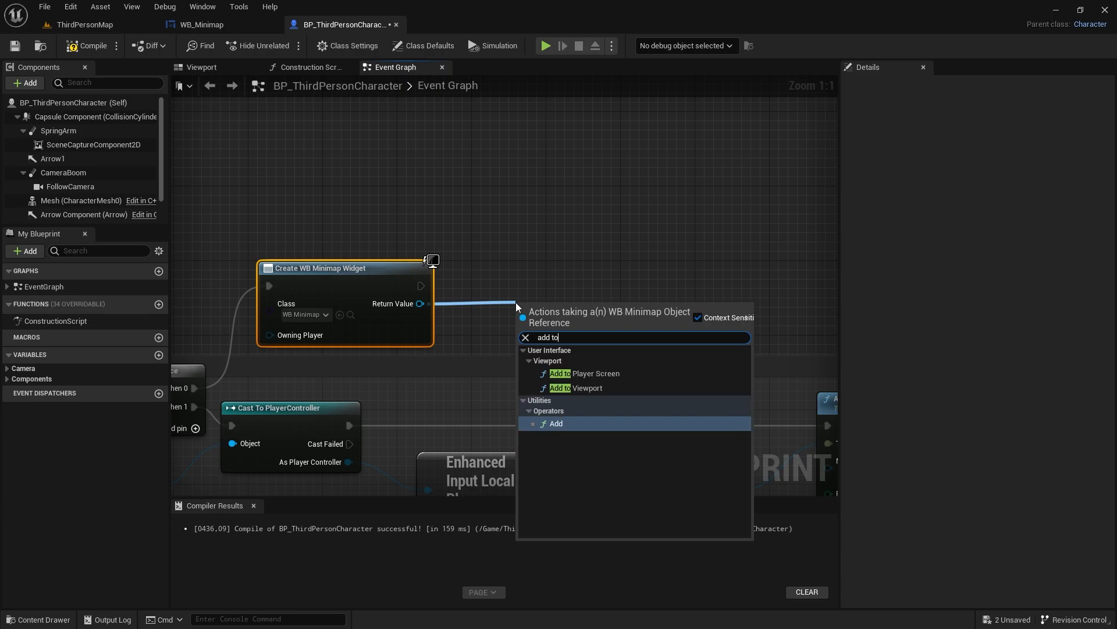
key(Up)
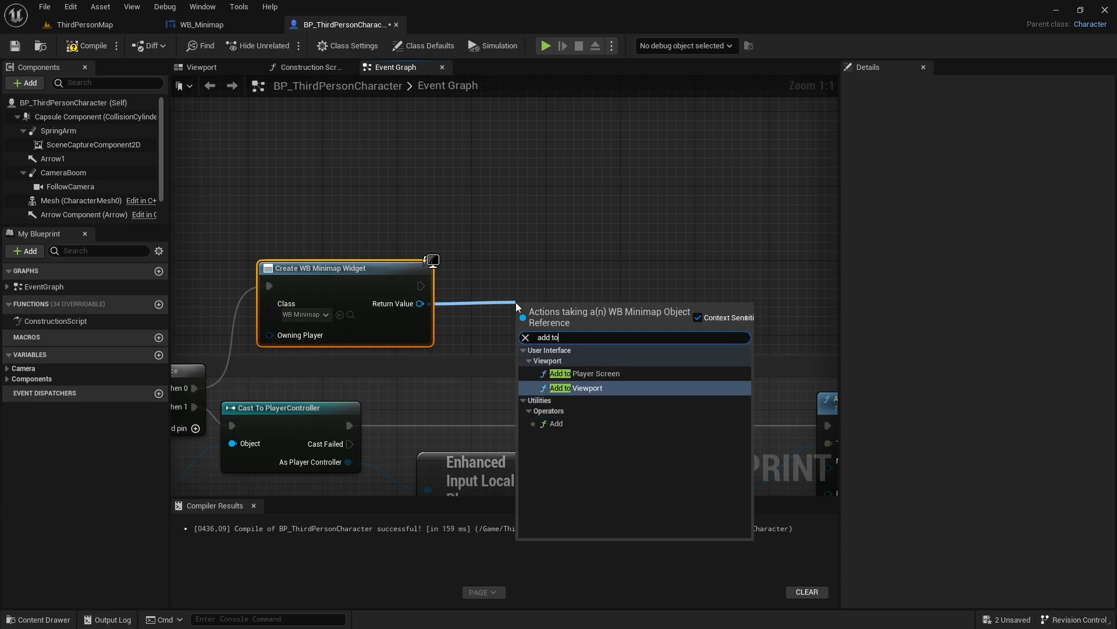
key(Return)
drag(559, 319, 544, 273)
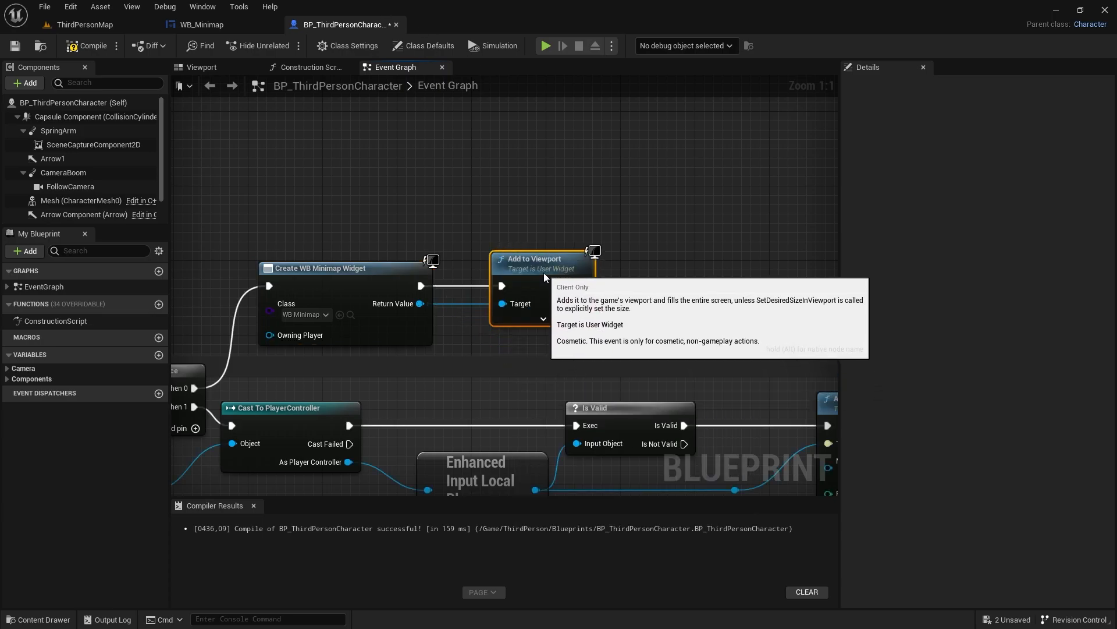
click(22, 50)
Step: Play-test ThirdPersonMap, running and turning the character around the level to check how the minimap behaves, and stop the session
click(96, 29)
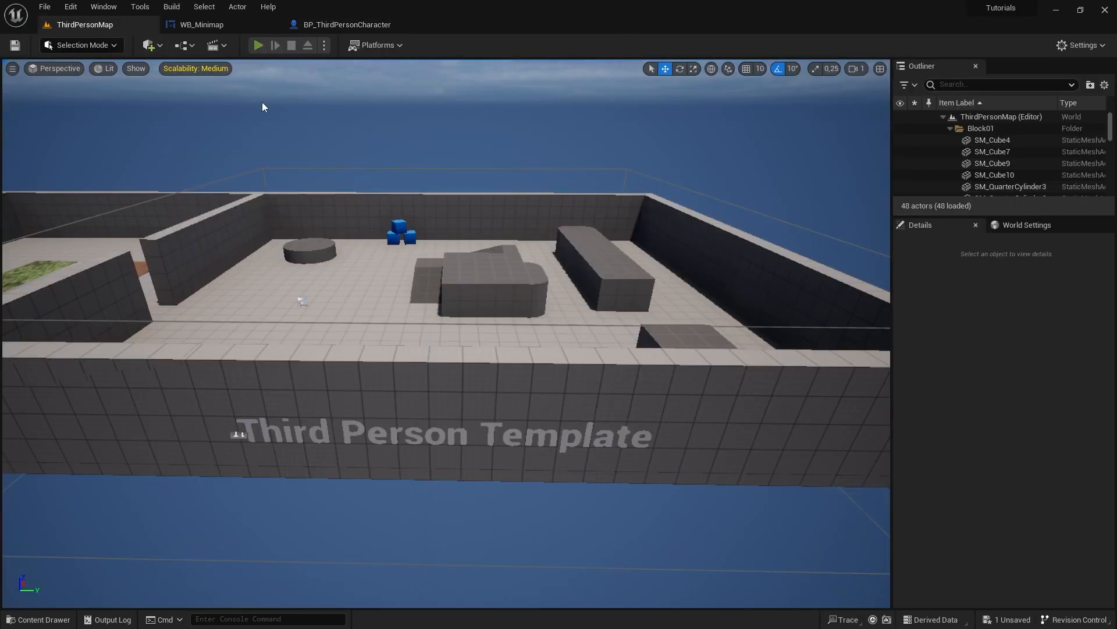
click(258, 45)
click(562, 278)
key(w)
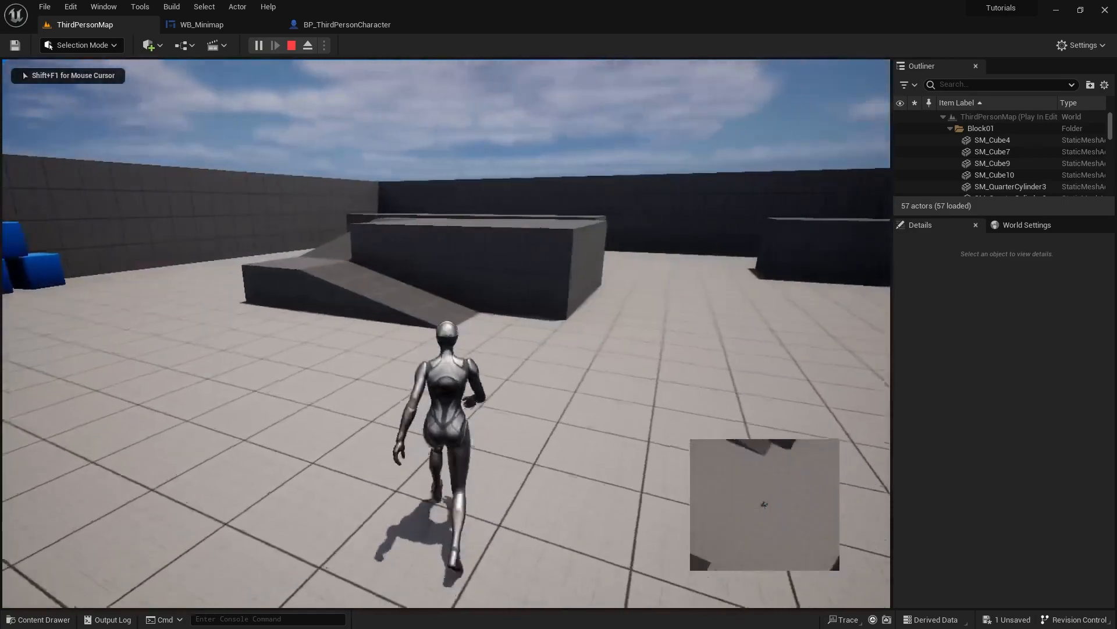
key(d)
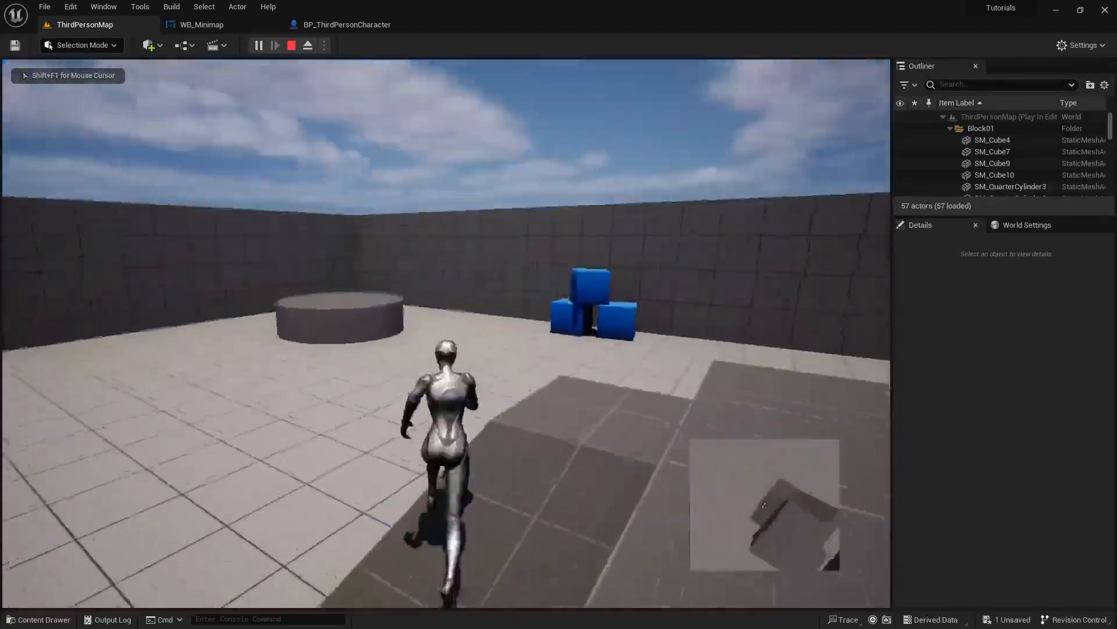
key(d)
key(a)
key(s)
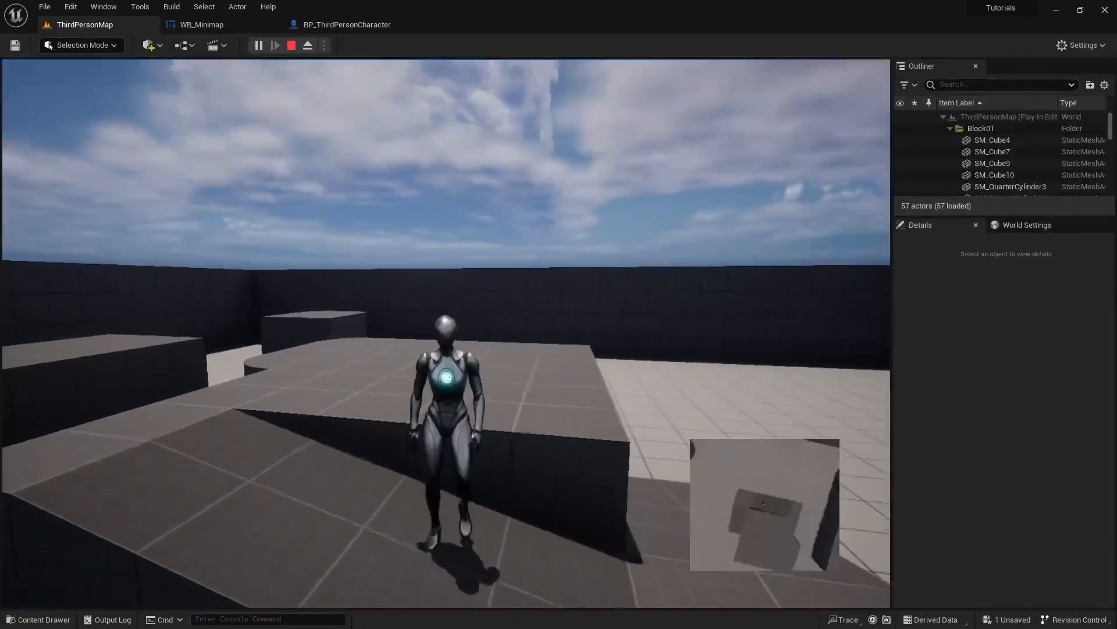
key(a)
key(d)
key(a)
key(w)
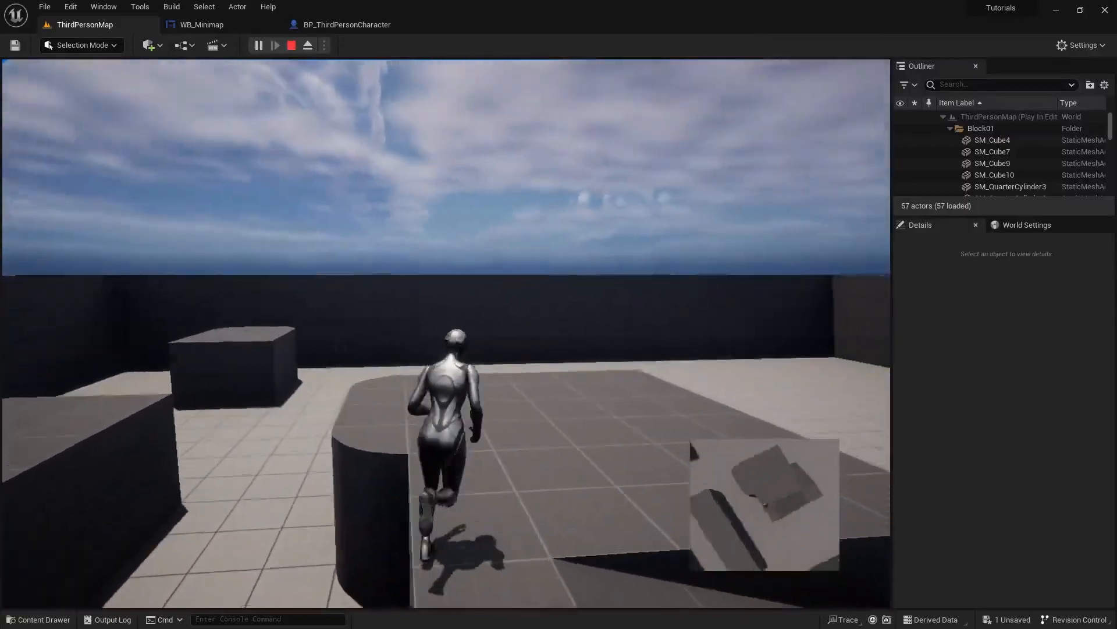
key(d)
key(a)
key(d)
key(w)
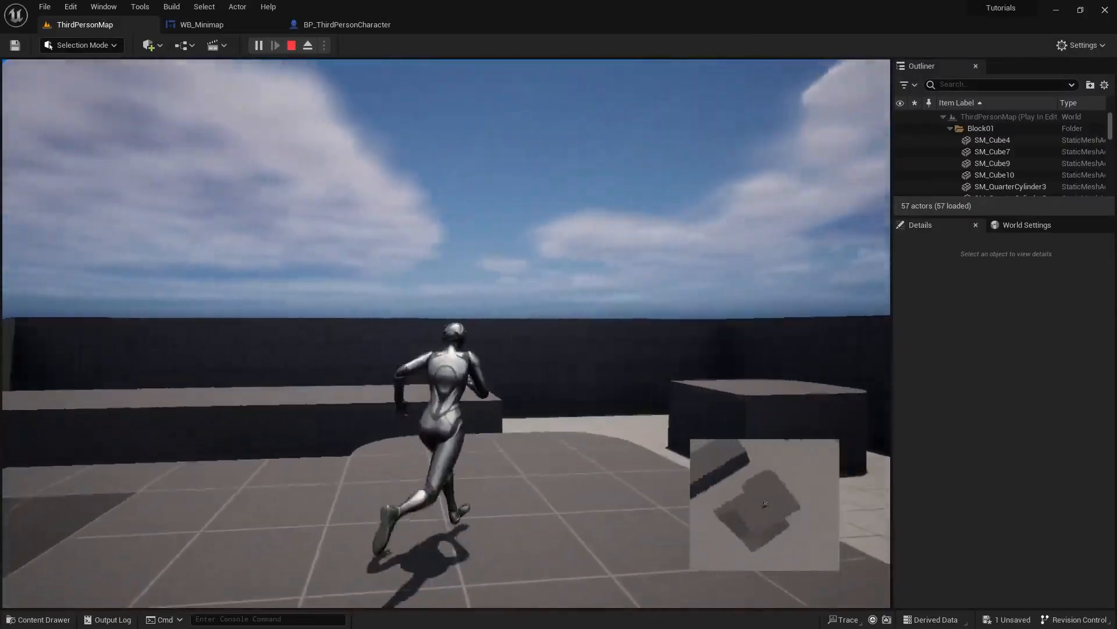
key(d)
key(s)
key(Escape)
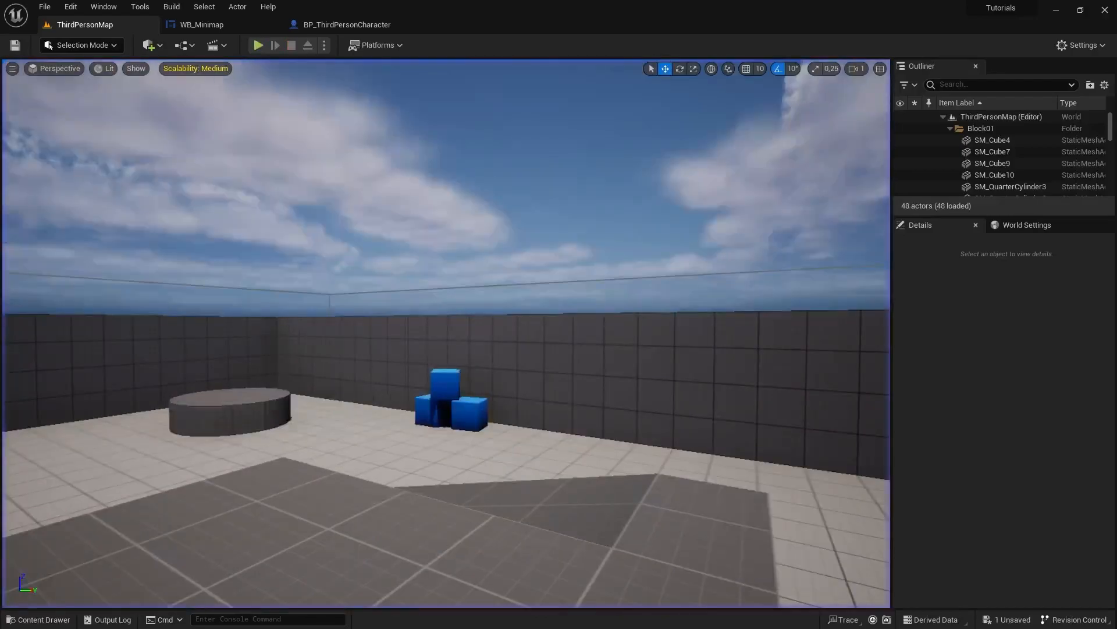
Step: In BP_ThirdPersonCharacter, disable Inherit Pitch, Inherit Yaw and Inherit Roll on the SpringArm component and save the Blueprint
click(343, 25)
click(93, 131)
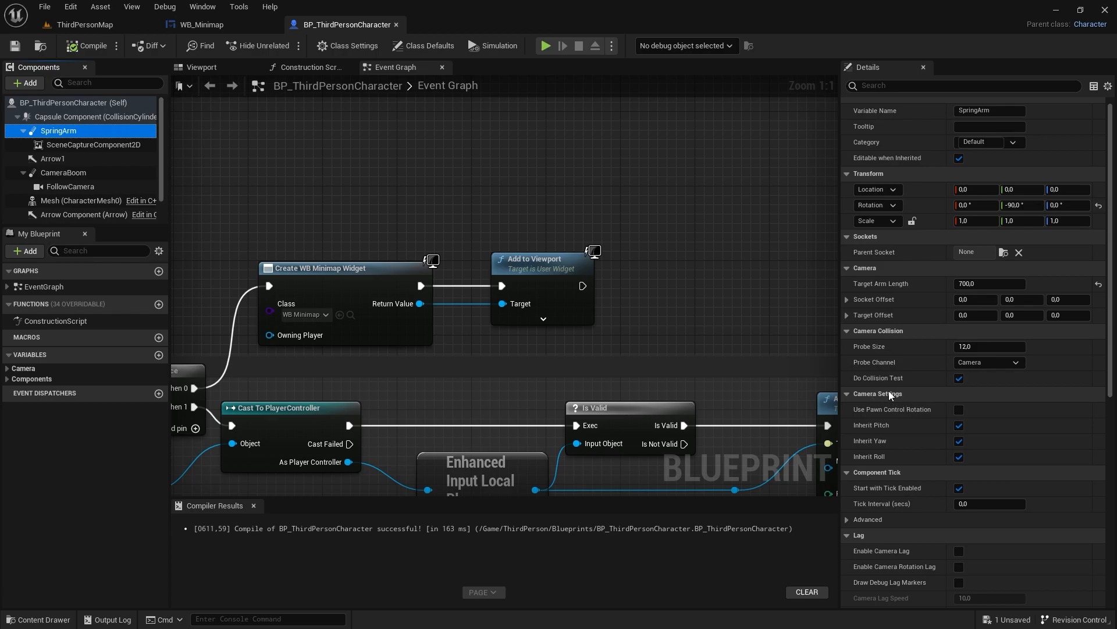
click(867, 427)
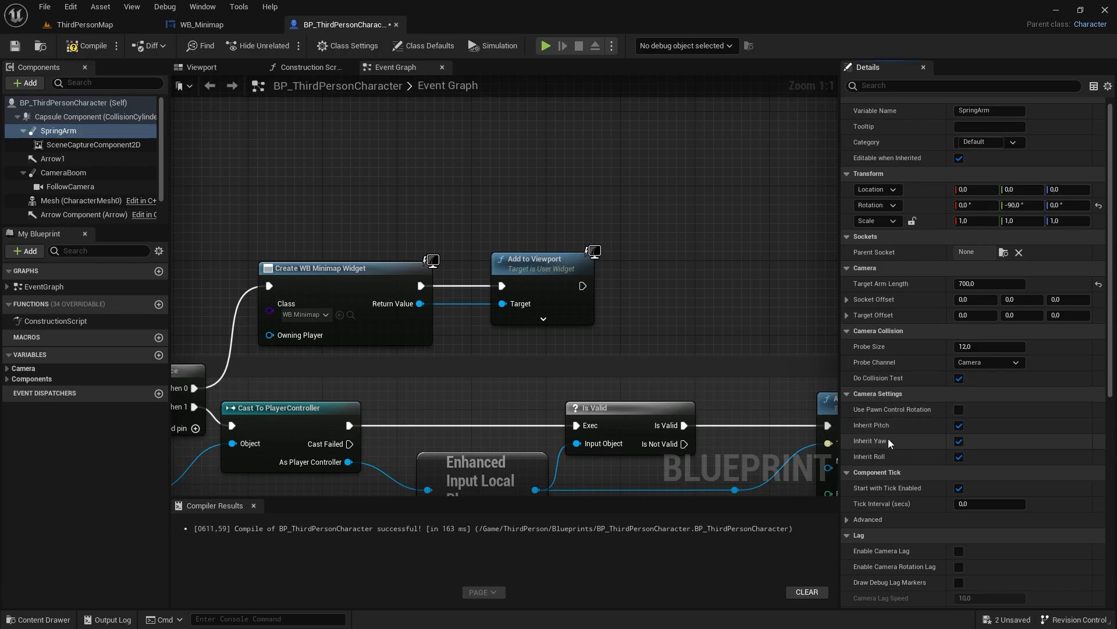
click(959, 426)
click(959, 441)
click(959, 456)
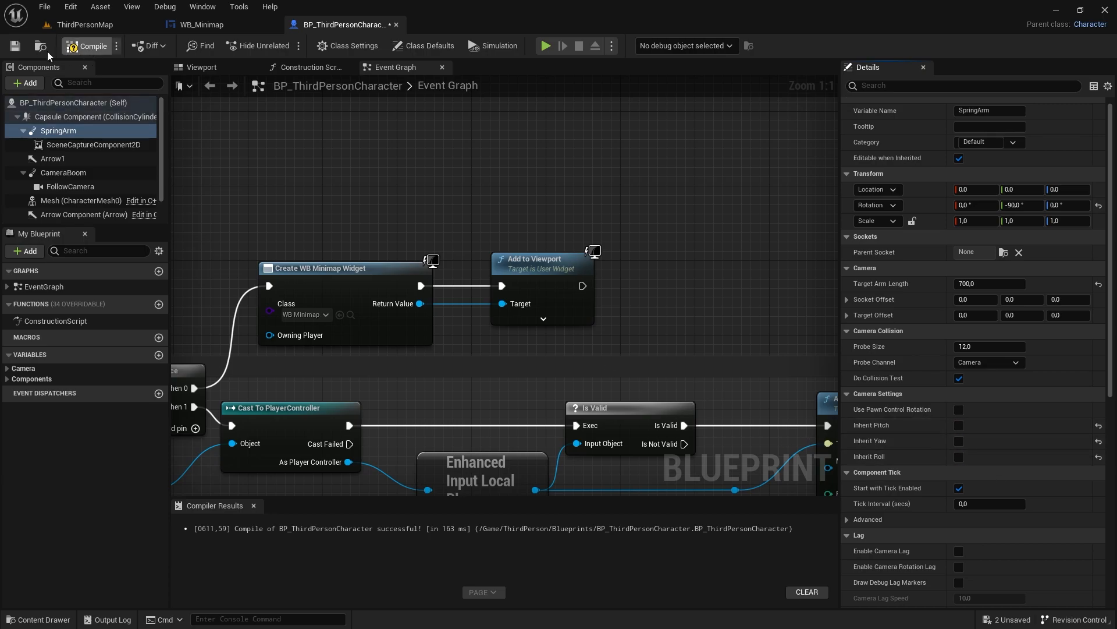
click(24, 49)
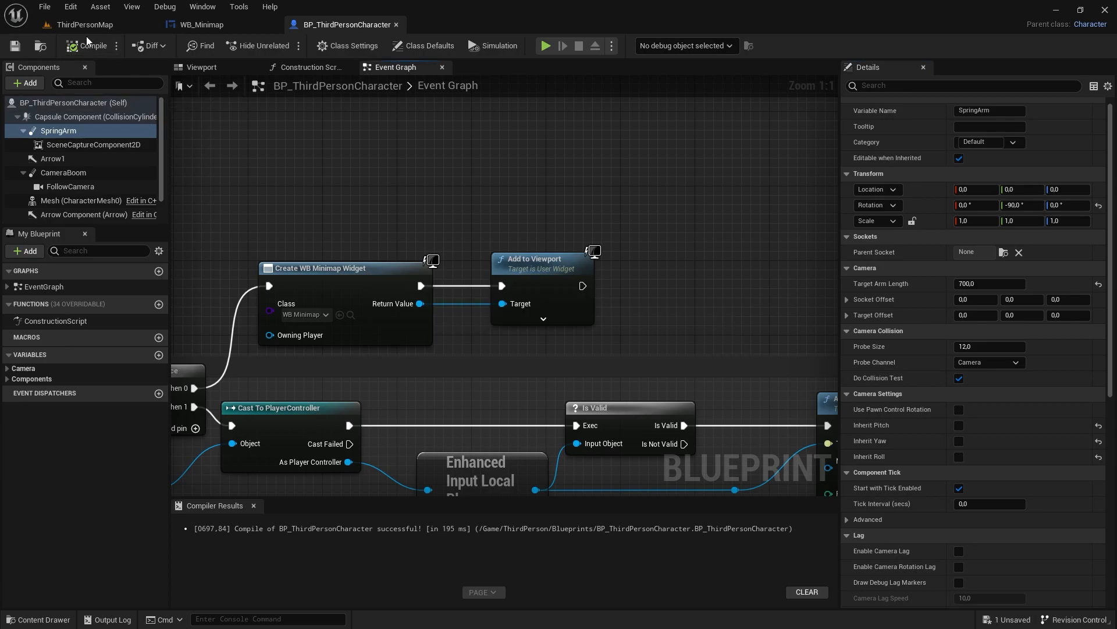
Step: Play ThirdPersonMap again, running and jumping over the blocks and the textured floor patches to check the minimap's orientation, and end the session
click(118, 23)
click(258, 47)
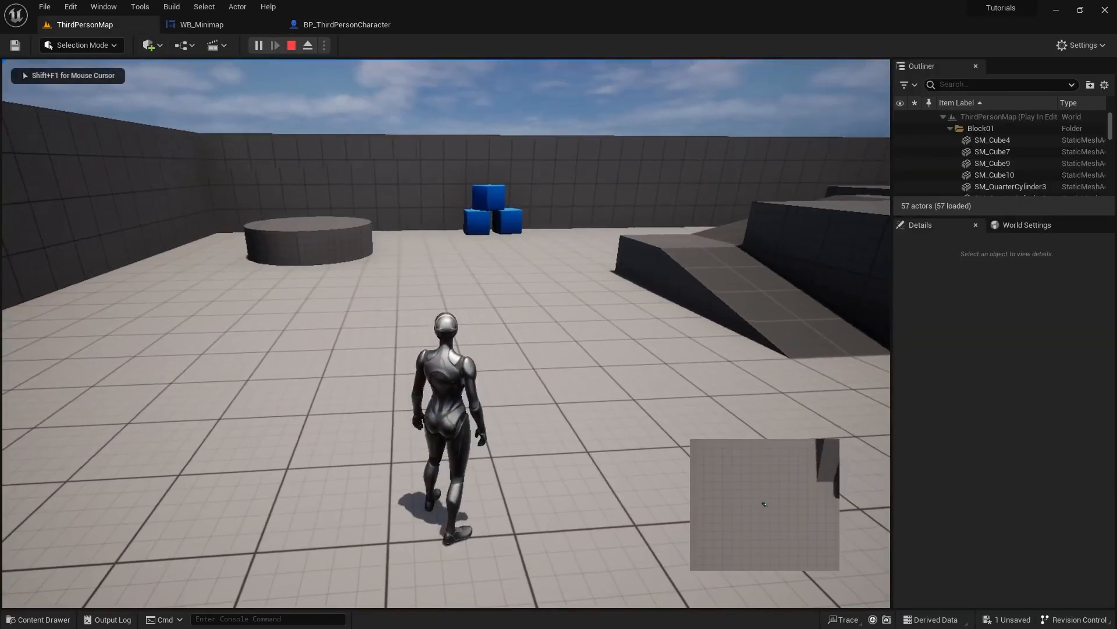
key(d)
key(w)
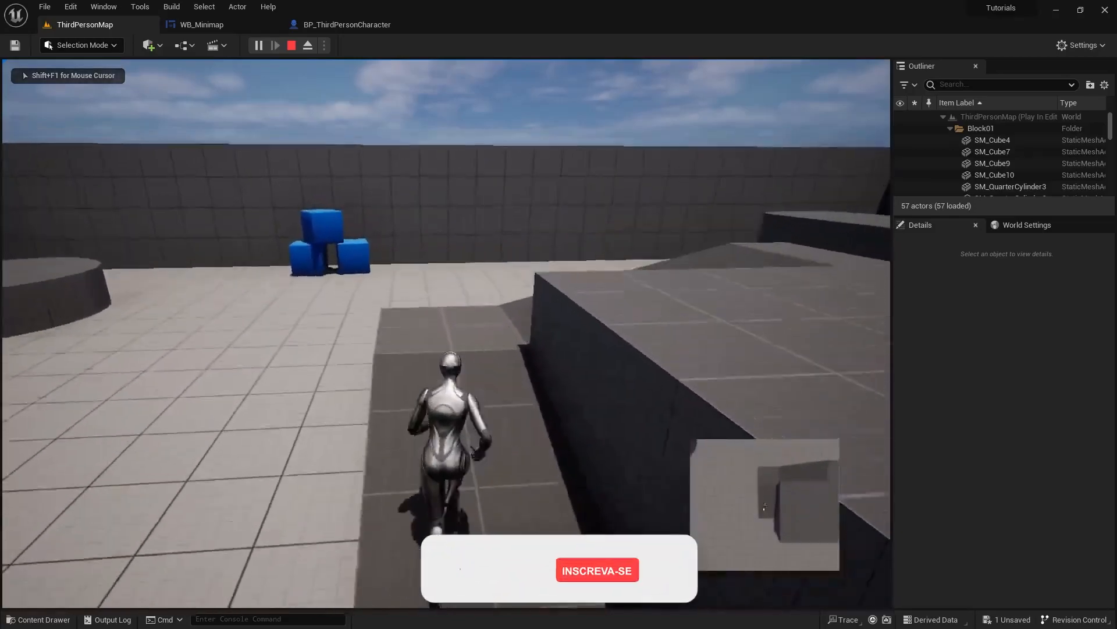
key(d)
key(s)
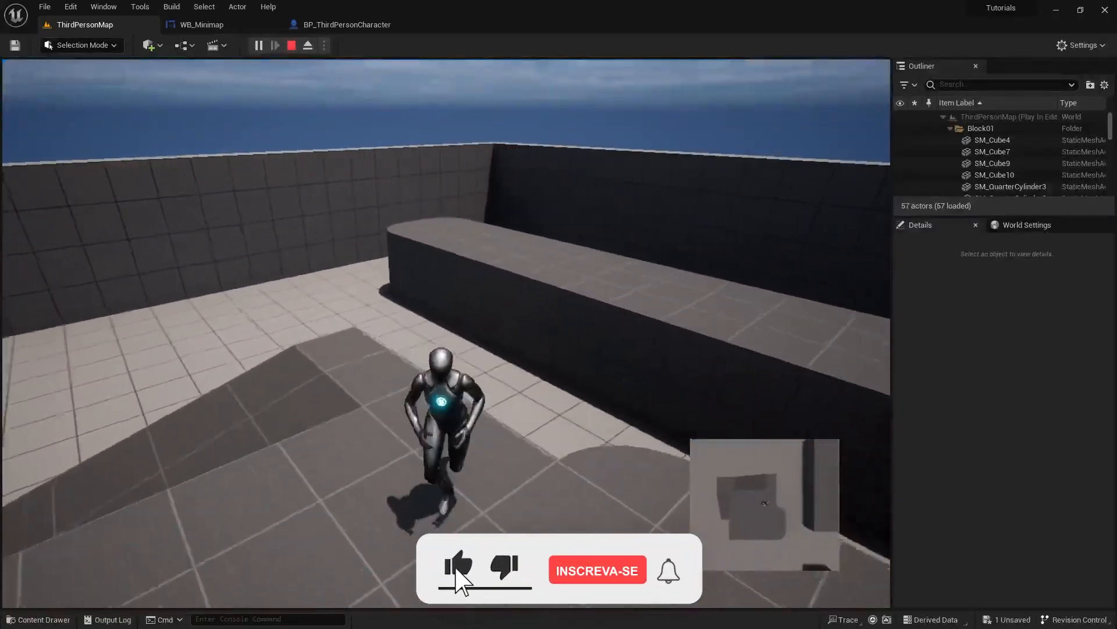
key(d)
key(w)
key(space)
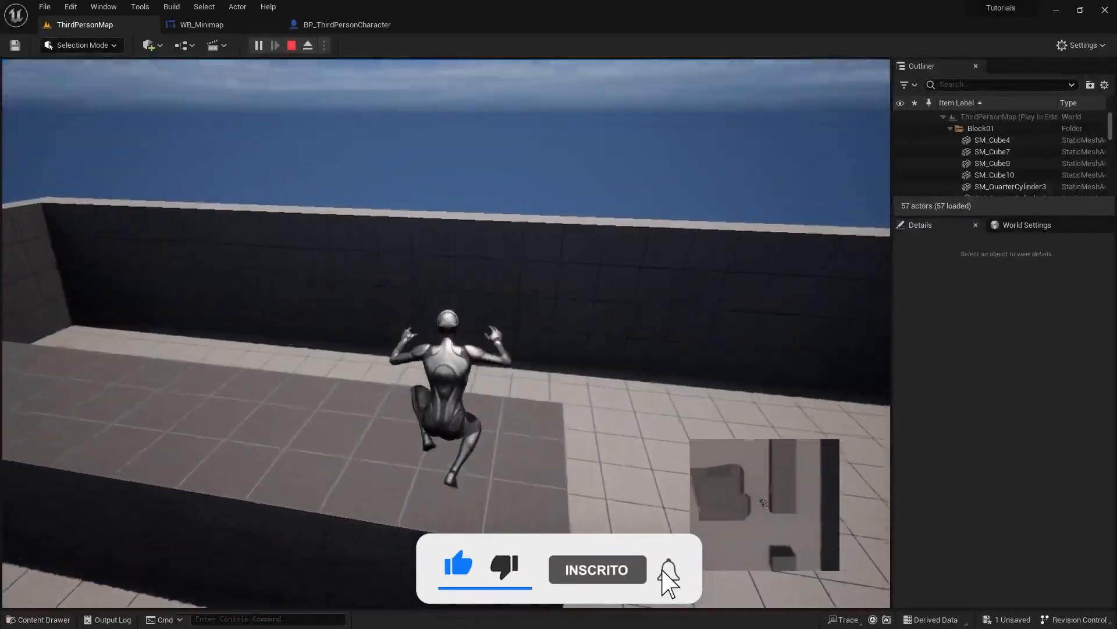
key(w)
key(space)
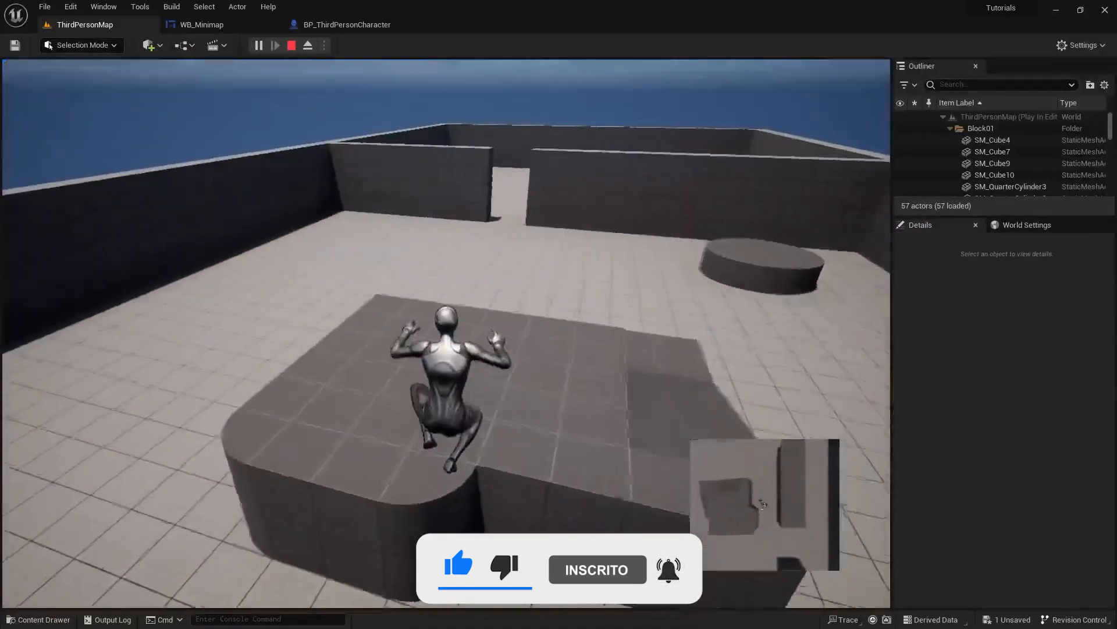
key(w)
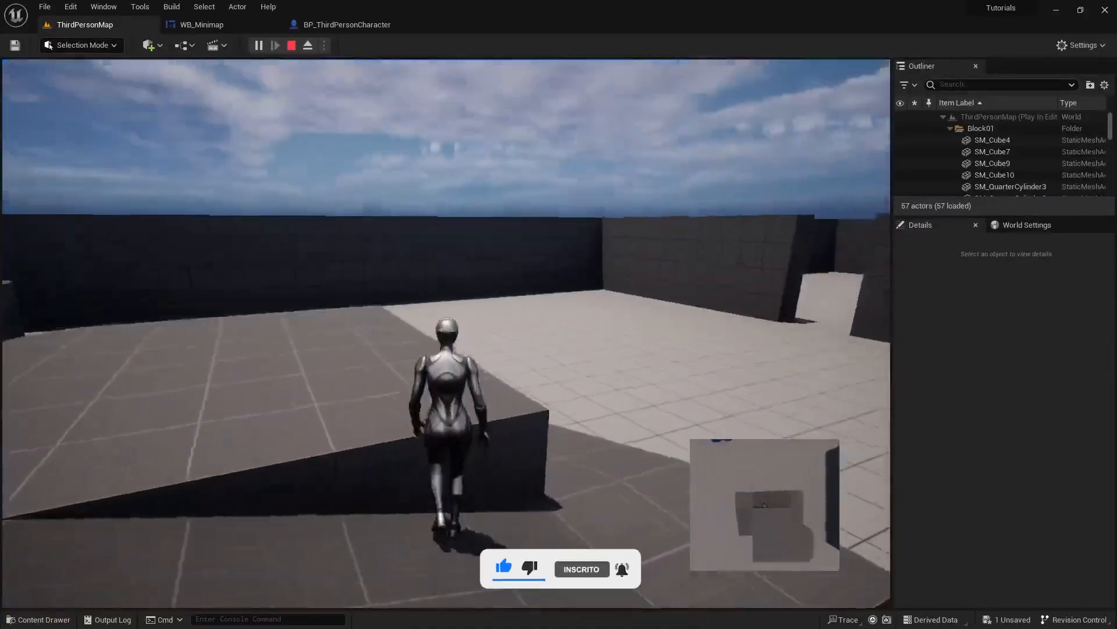
key(w)
key(space)
key(space)
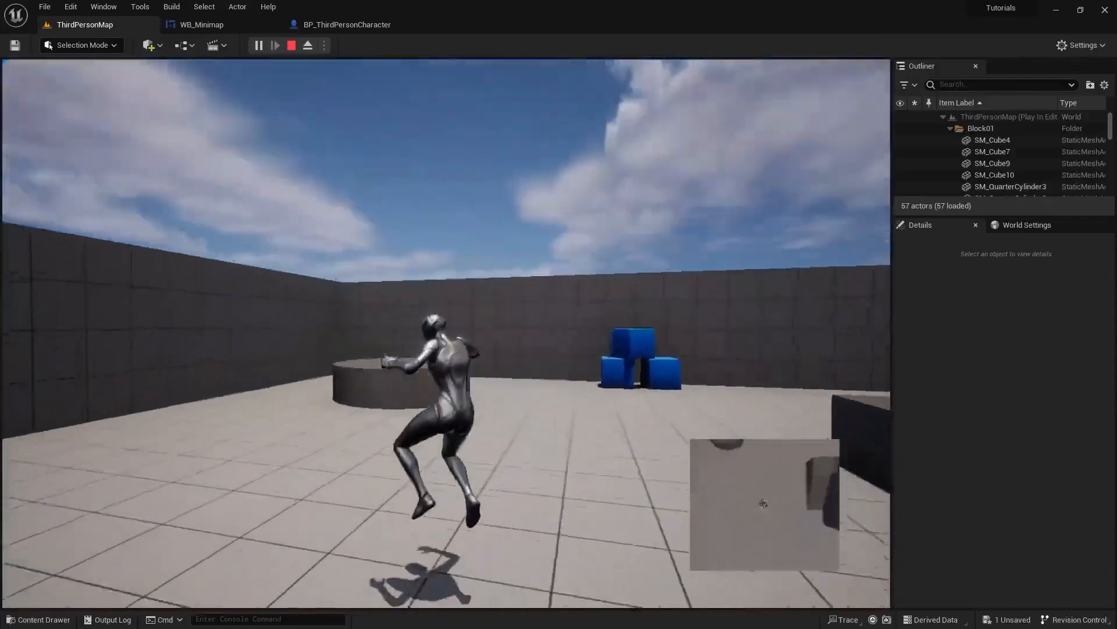
key(w)
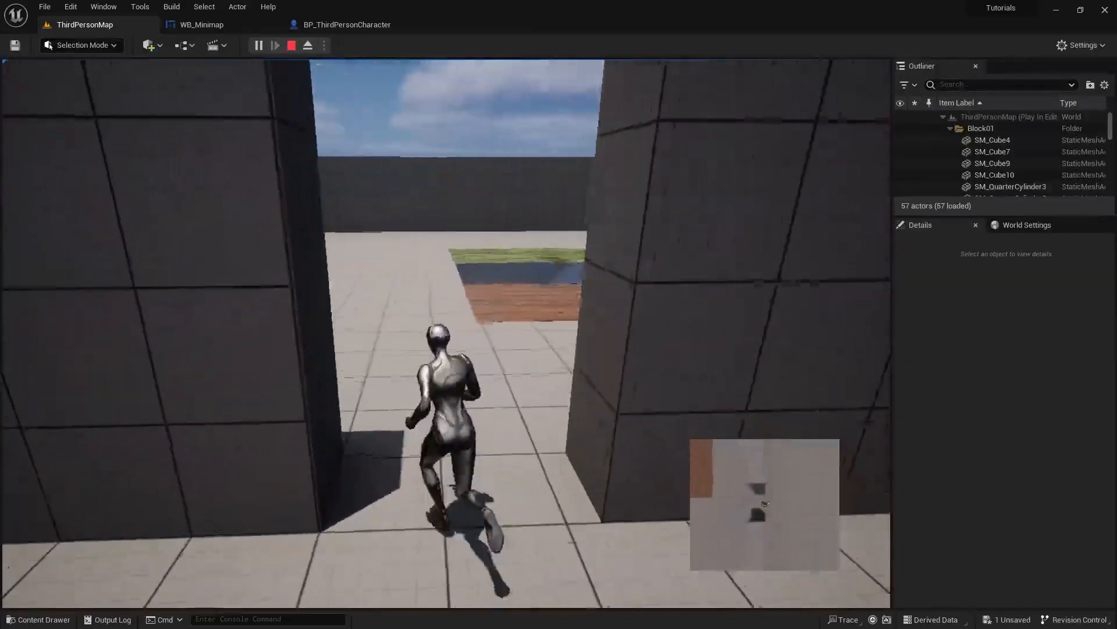
key(w)
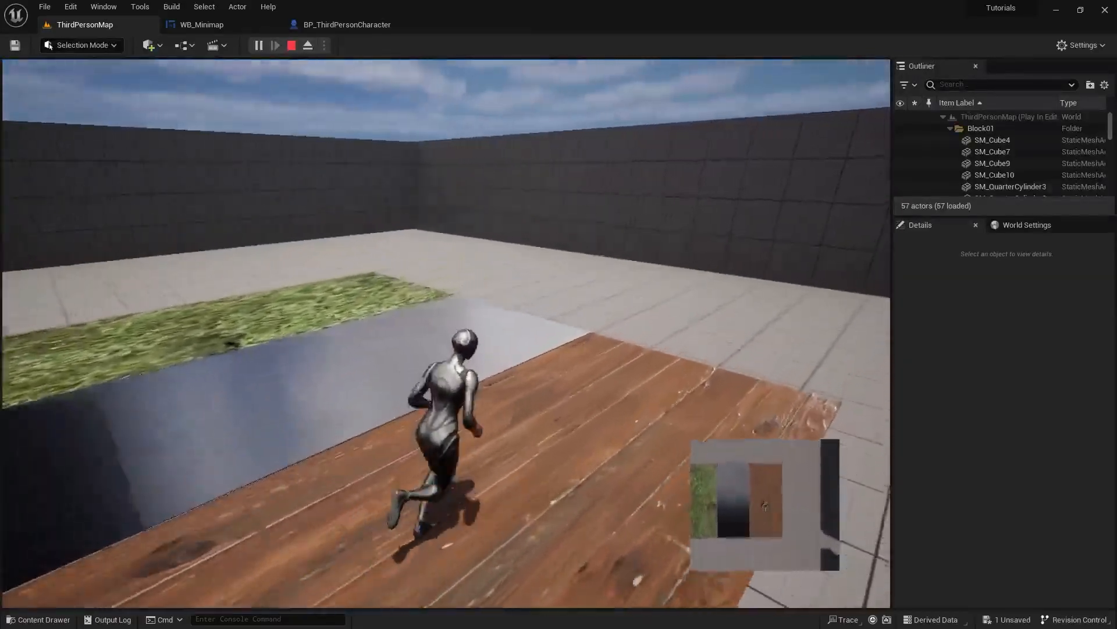
key(w)
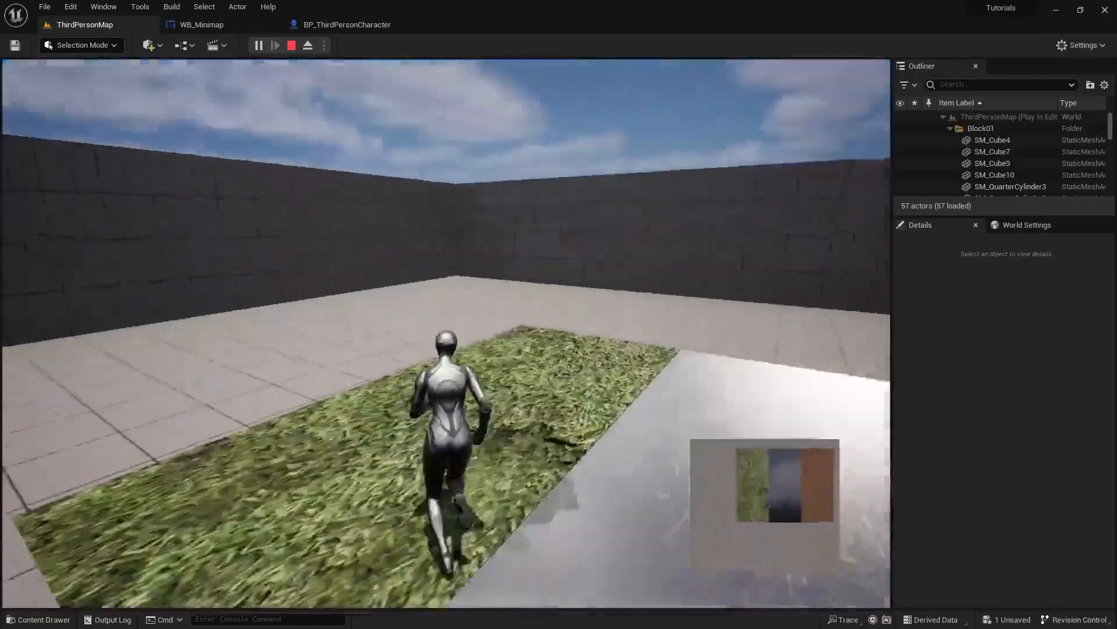
key(w)
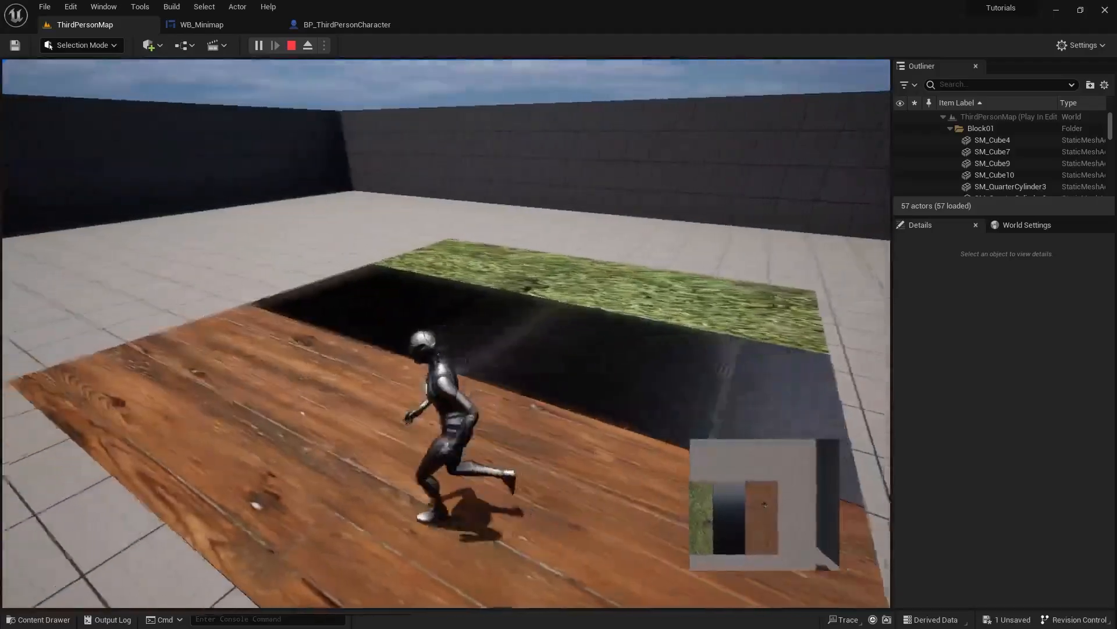
key(w)
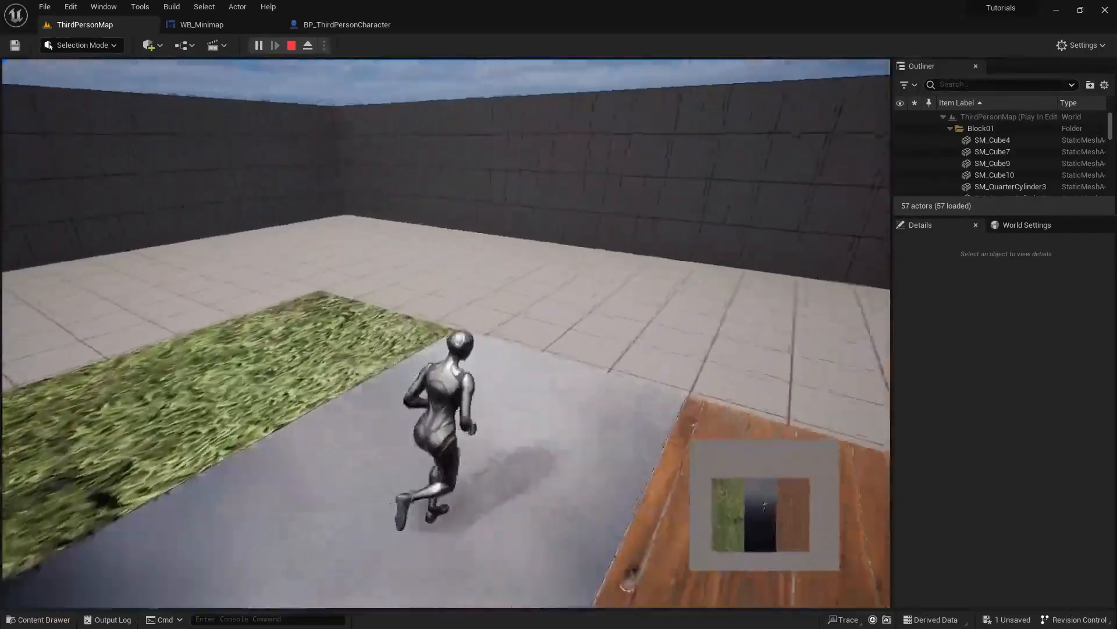
key(w)
key(w)
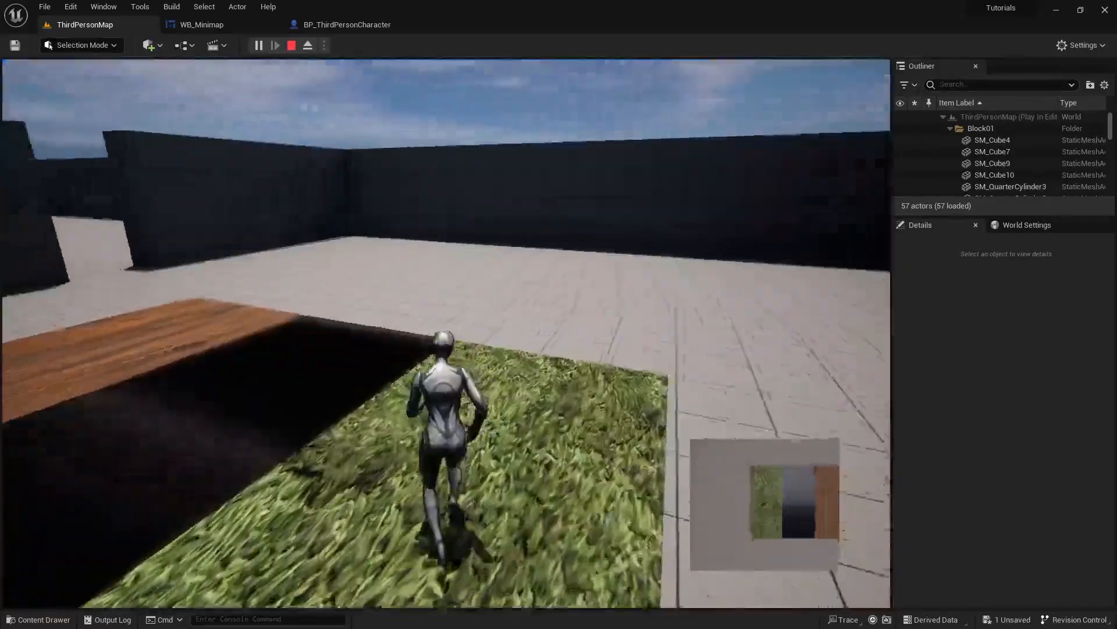
key(w)
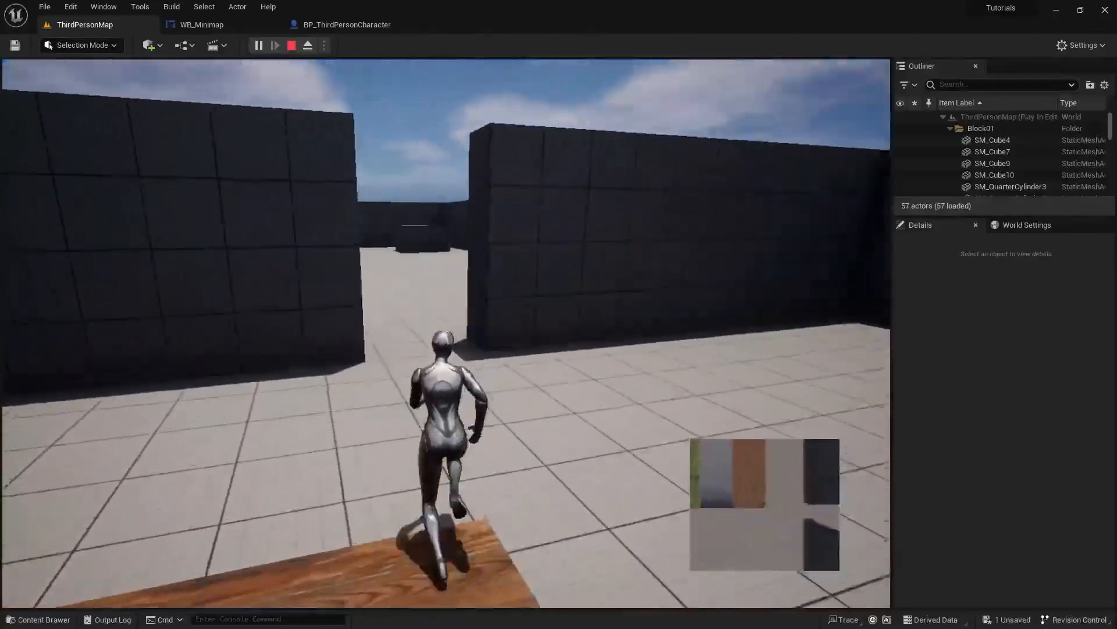
key(w)
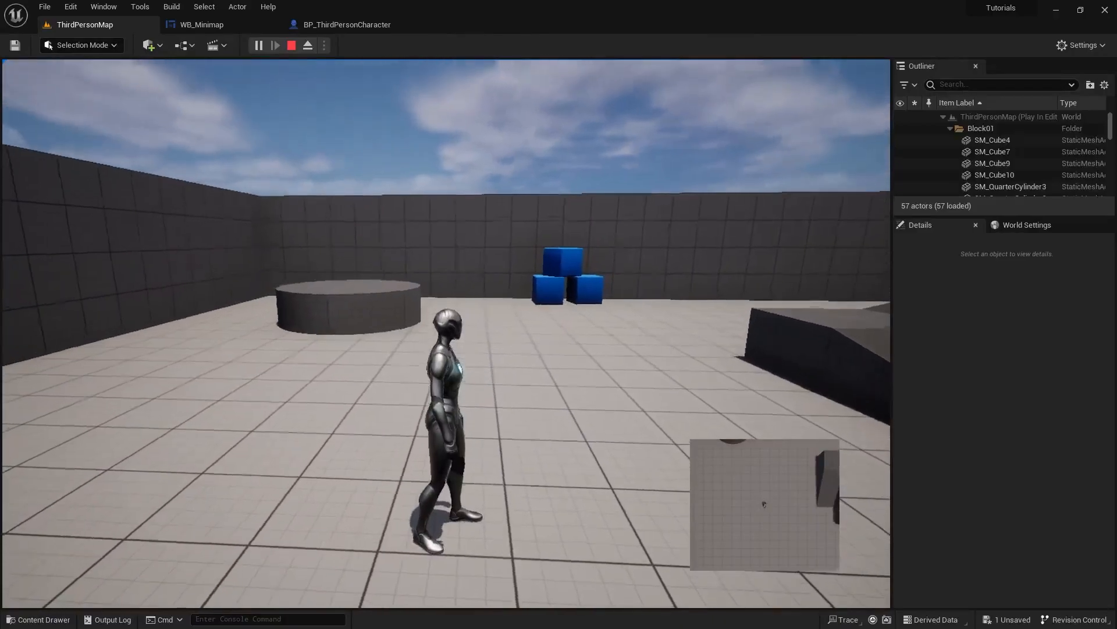
key(Escape)
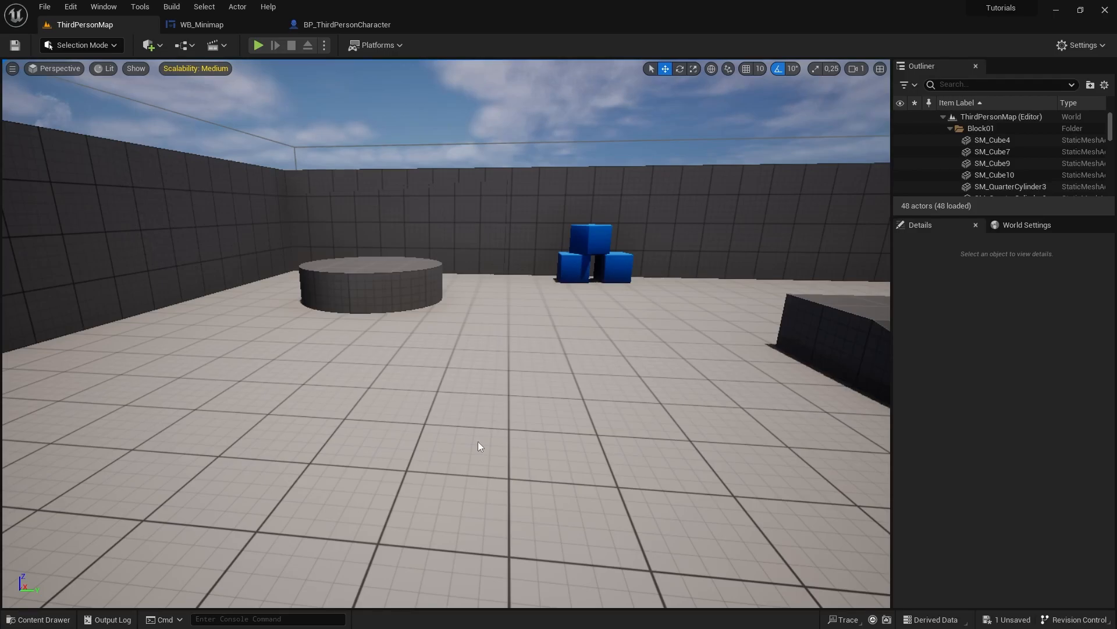
Step: Import the Cursor image as a texture into the Minimap content folder
click(16, 621)
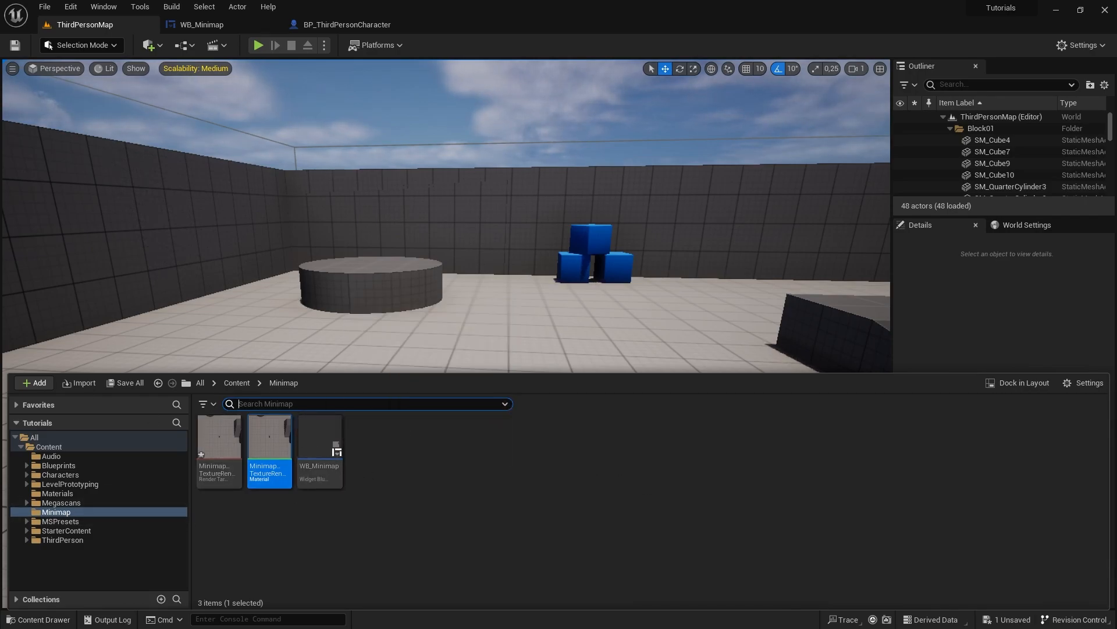
drag(453, 462, 453, 463)
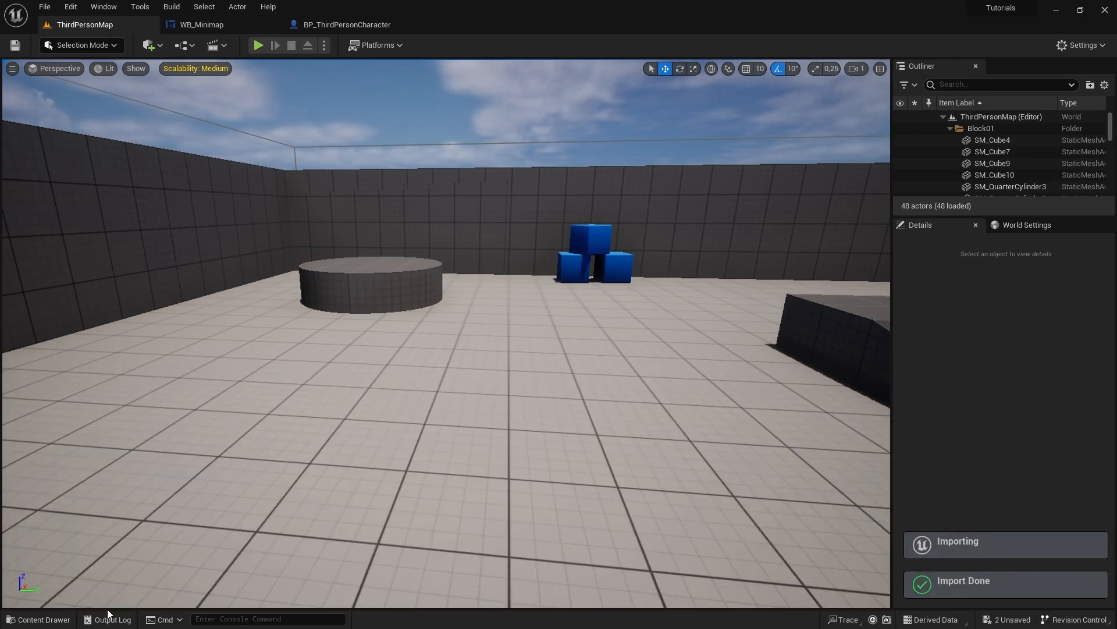
Step: Create a sprite from the Cursor texture in the Minimap content folder
click(51, 620)
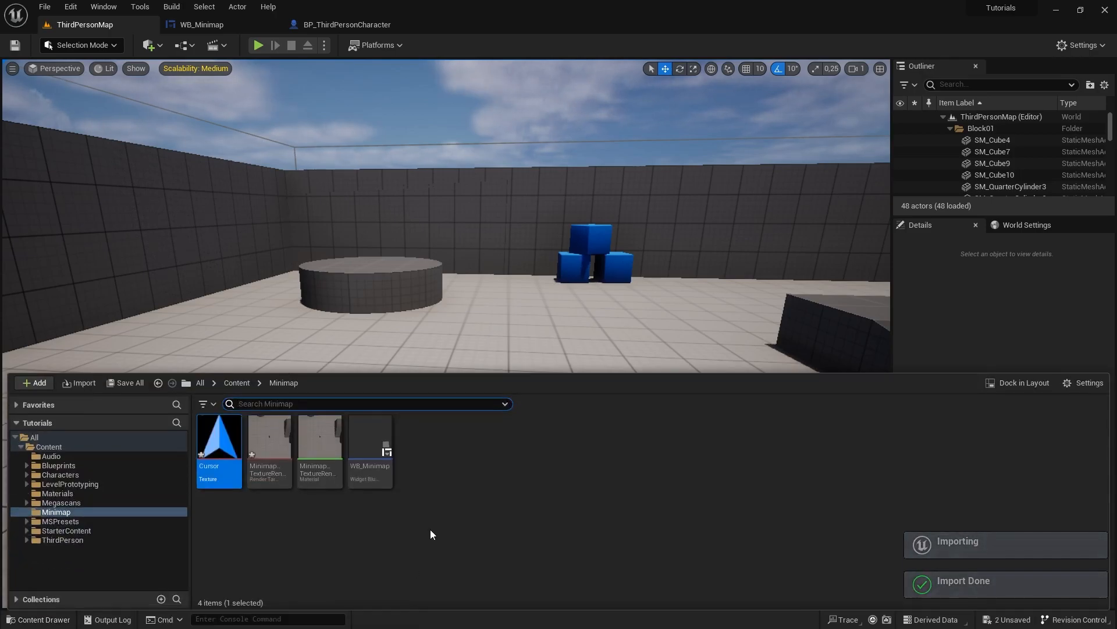
right_click(228, 460)
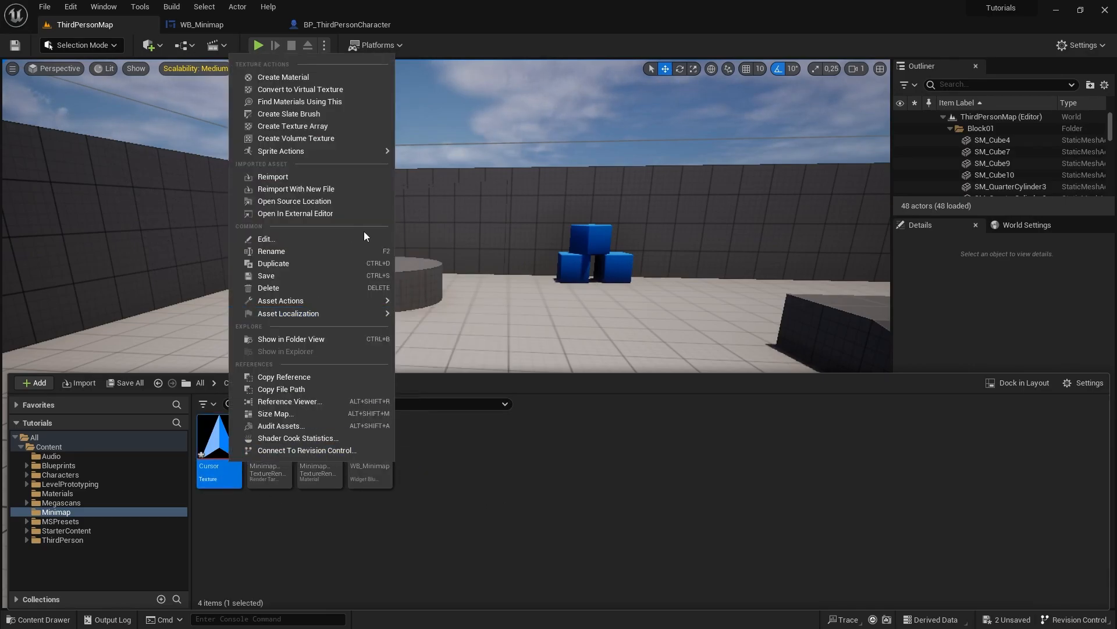
mouse_move(348, 153)
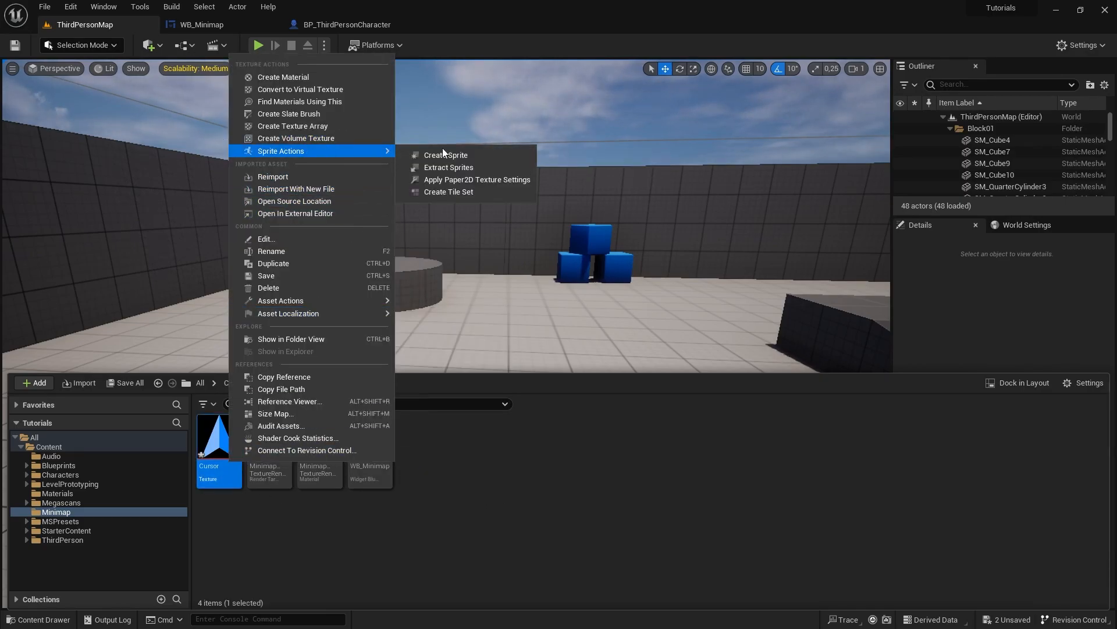
click(459, 156)
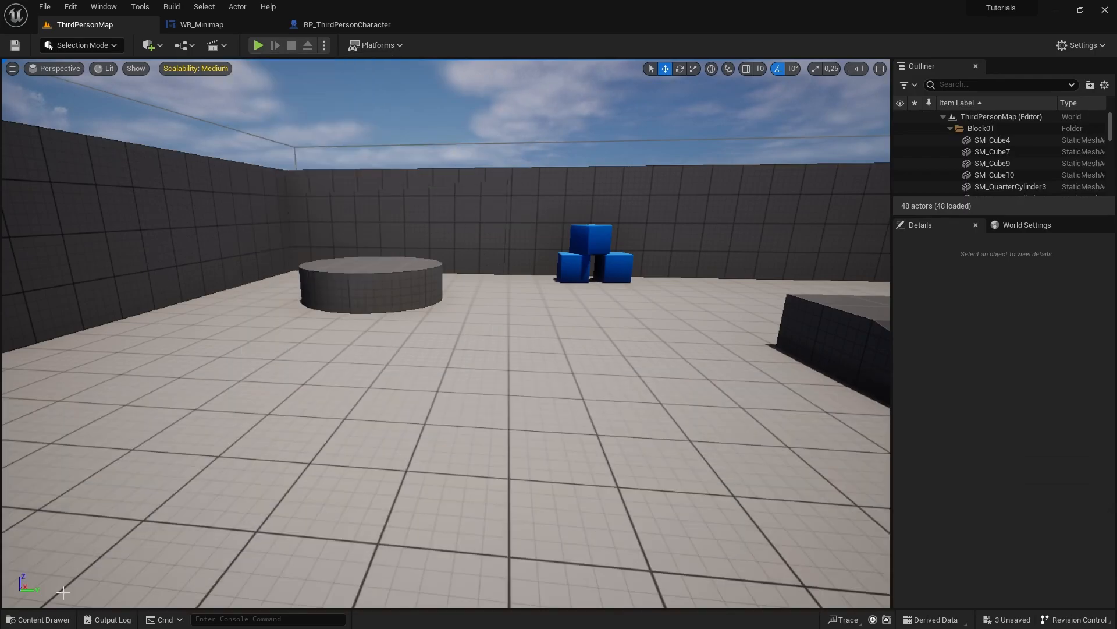
click(16, 622)
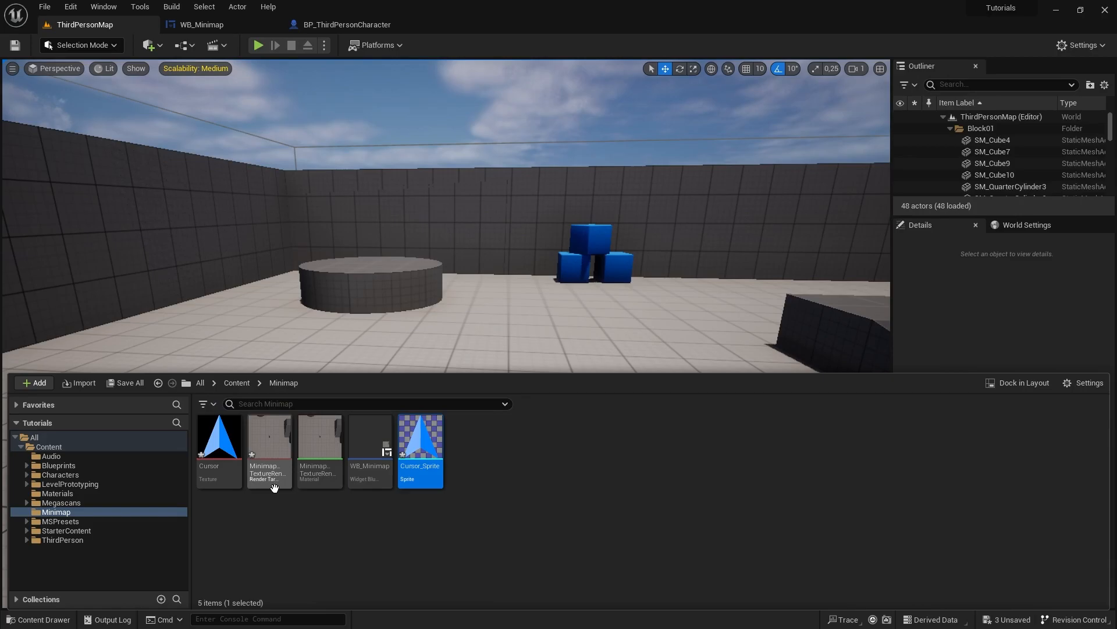
Step: In BP_ThirdPersonCharacter, add a Paper Sprite component under the character's Mesh and name it Cursor
click(64, 539)
click(362, 23)
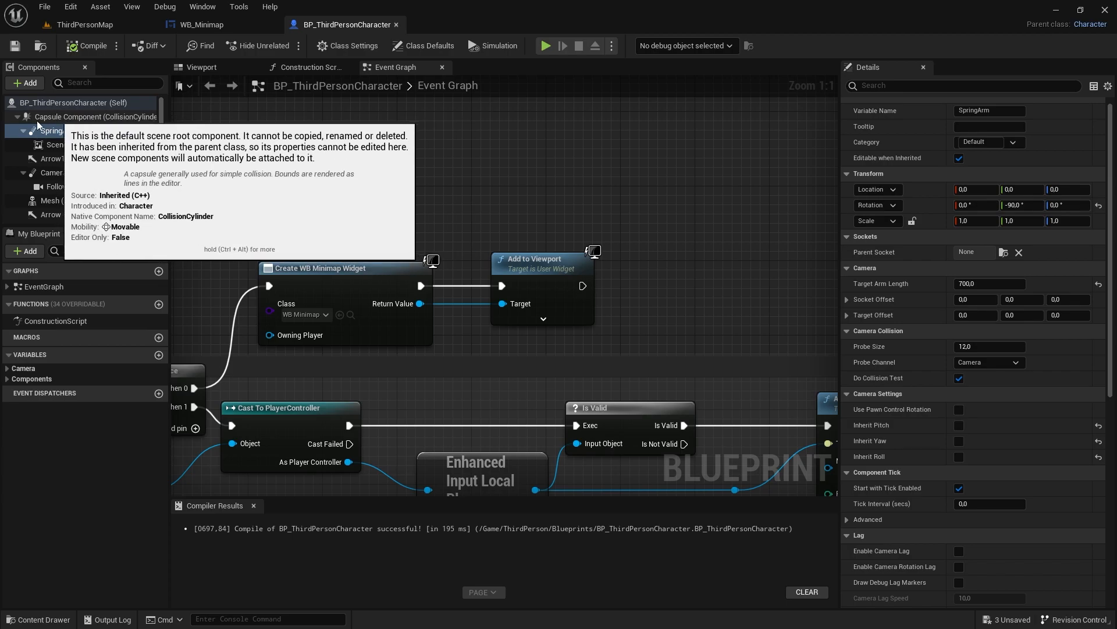
click(43, 106)
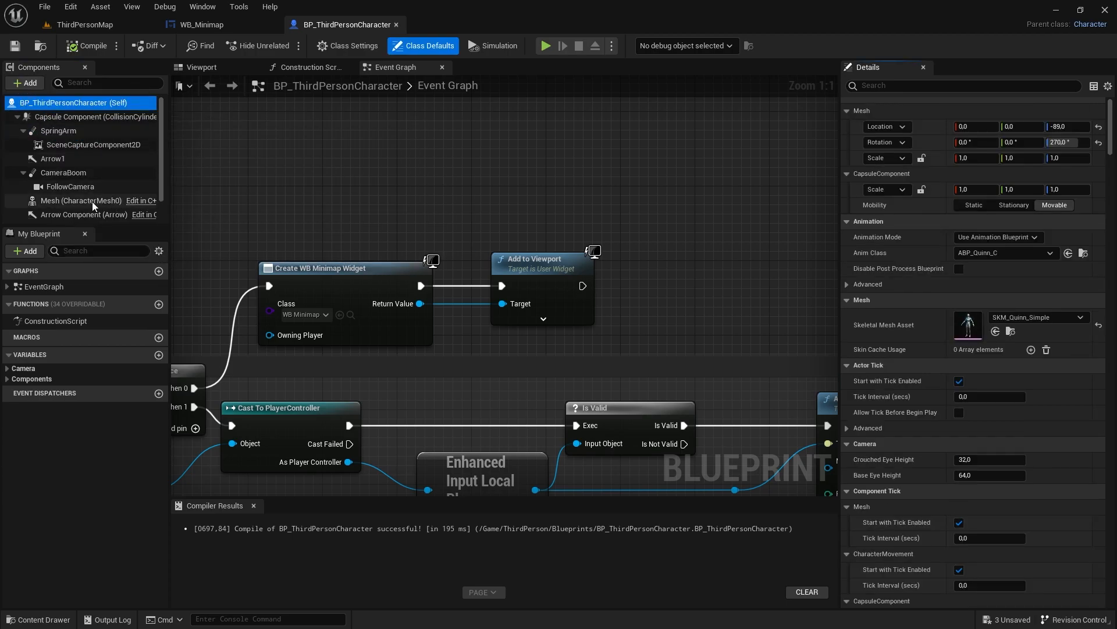
click(64, 202)
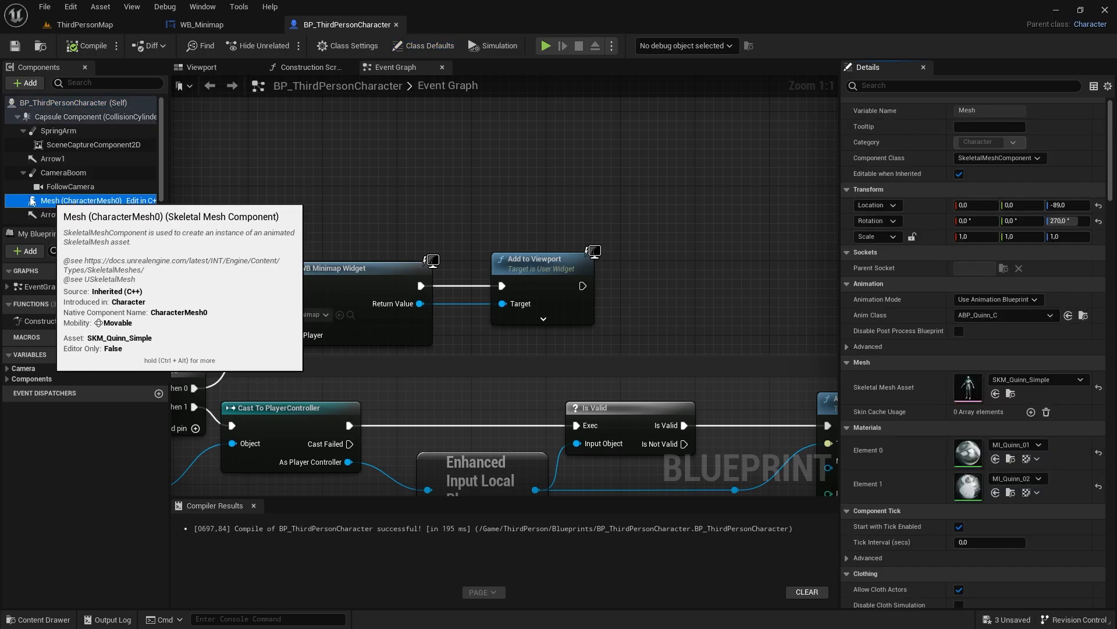
click(25, 83)
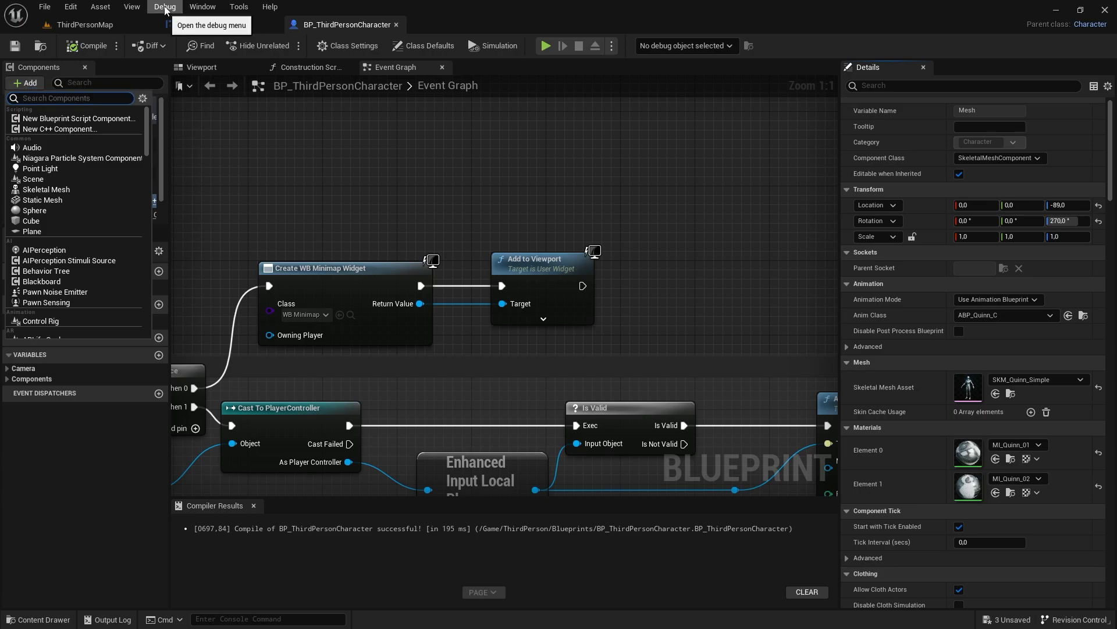
text(sprit)
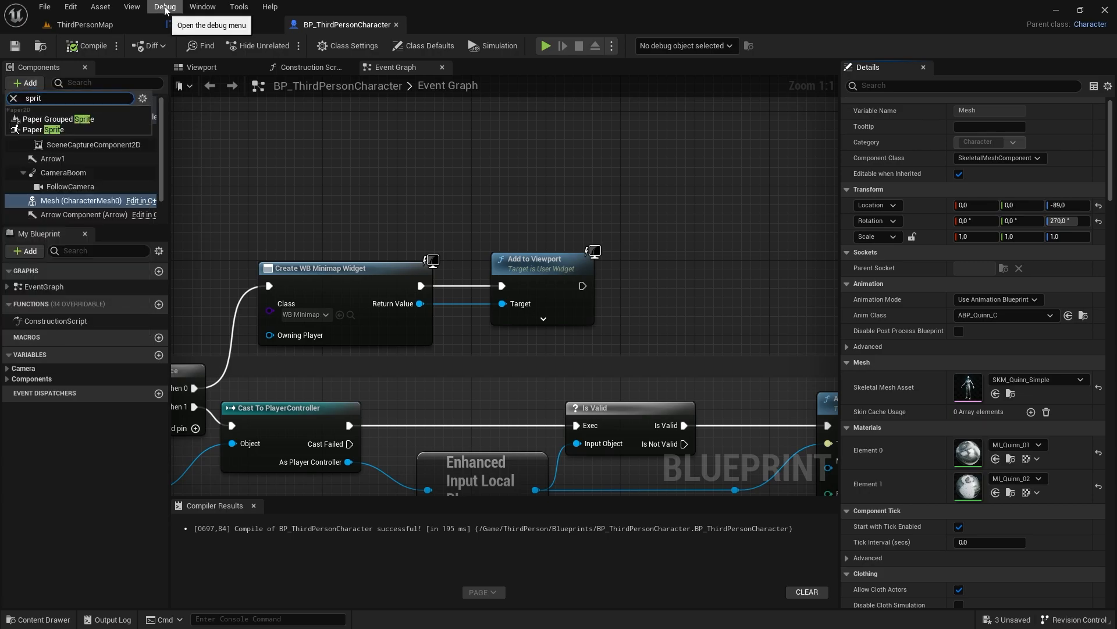
click(60, 134)
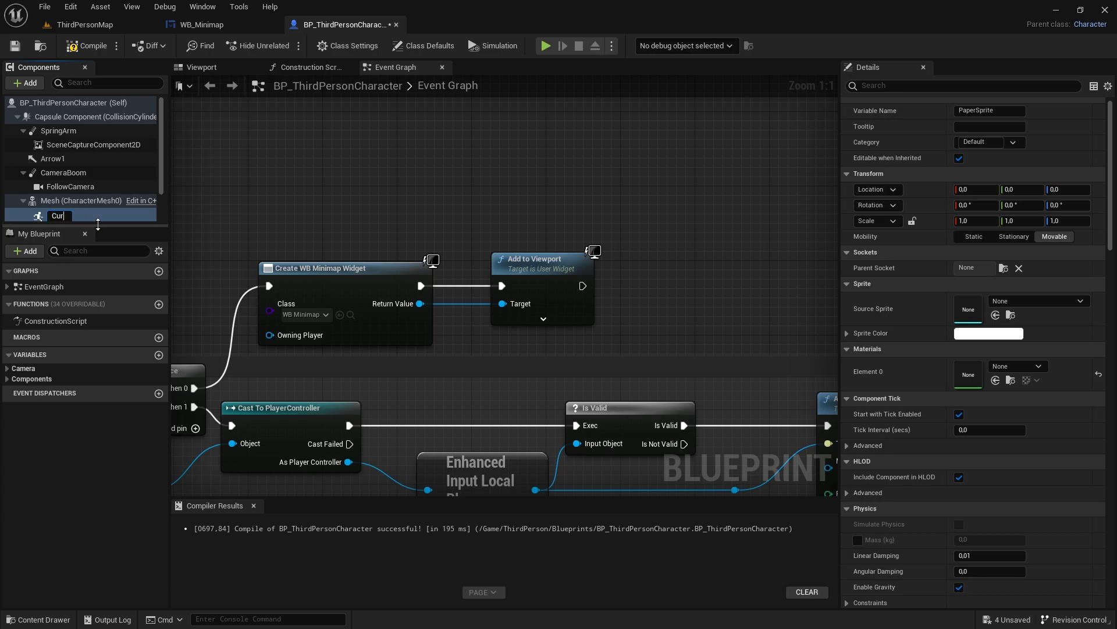
key(Return)
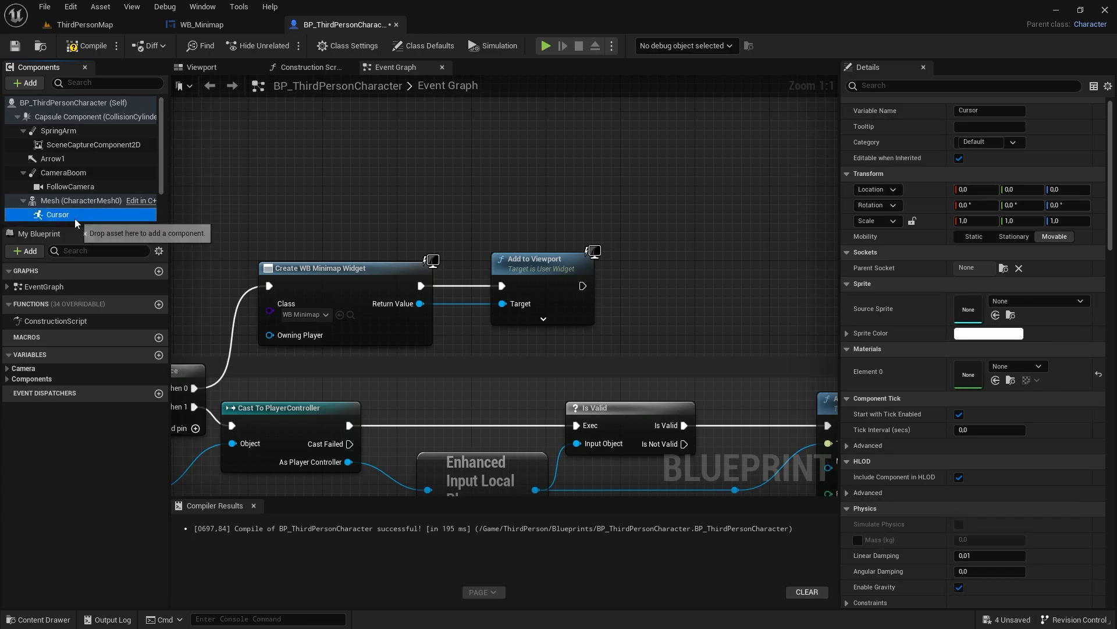
Step: Bring up the character's 3D preview and assign Cursor_Sprite as the Cursor component's Source Sprite
click(213, 68)
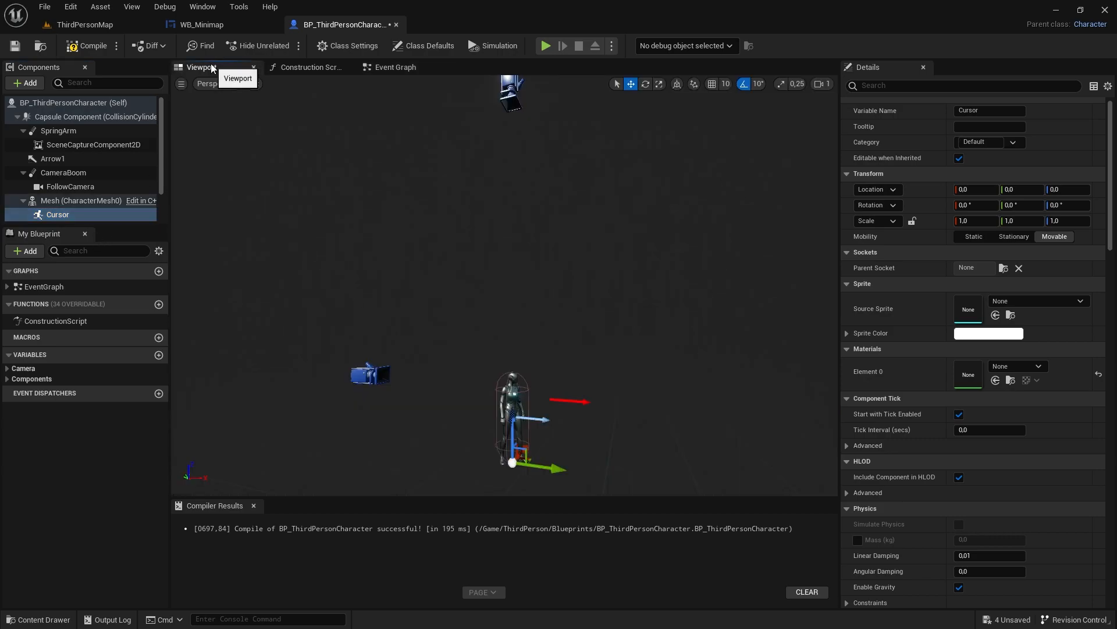
mouse_move(458, 386)
right_down()
mouse_move(442, 349)
mouse_move(458, 386)
right_up()
right_drag(504, 306, 367, 249)
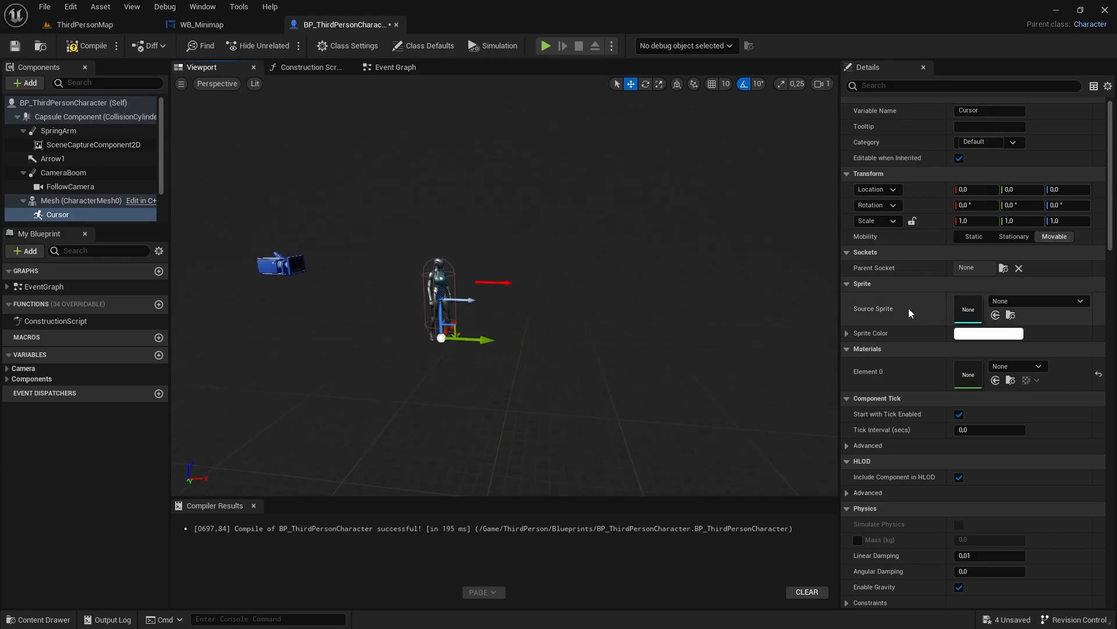
click(1005, 301)
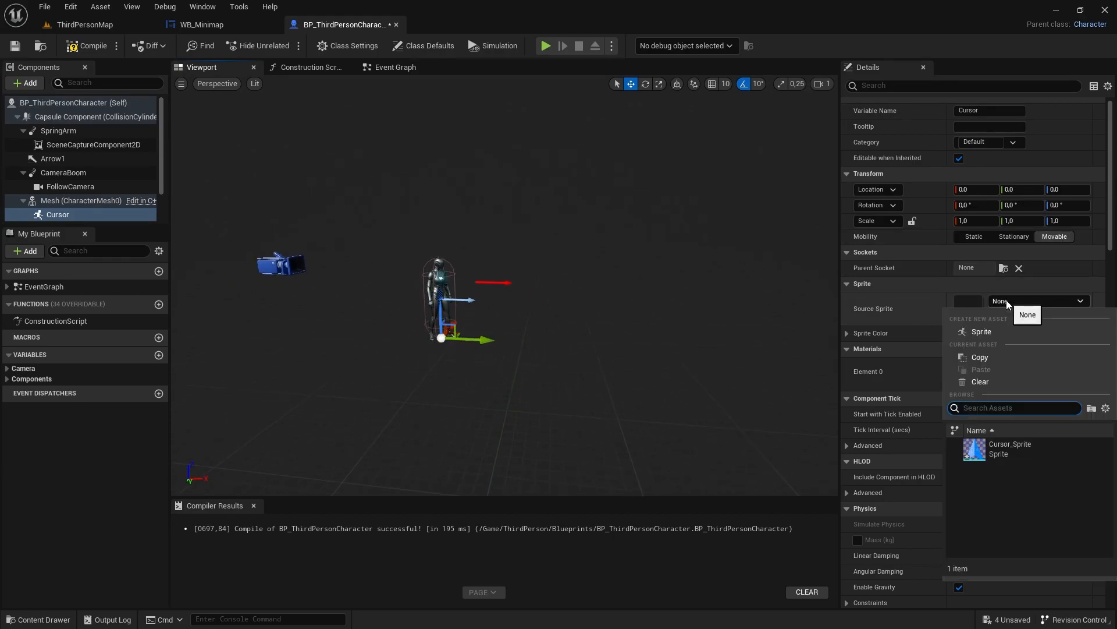
click(1004, 449)
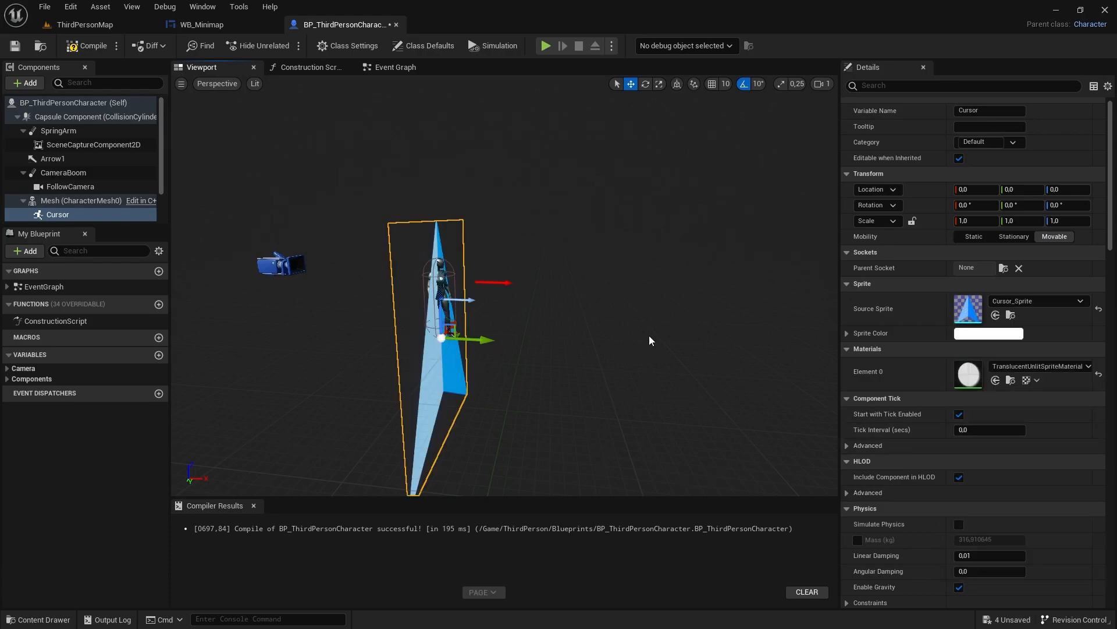
Step: Rotate the Cursor sprite 90° about X so it lies flat, and raise it above the character to a Z of about 407
right_drag(535, 376, 498, 394)
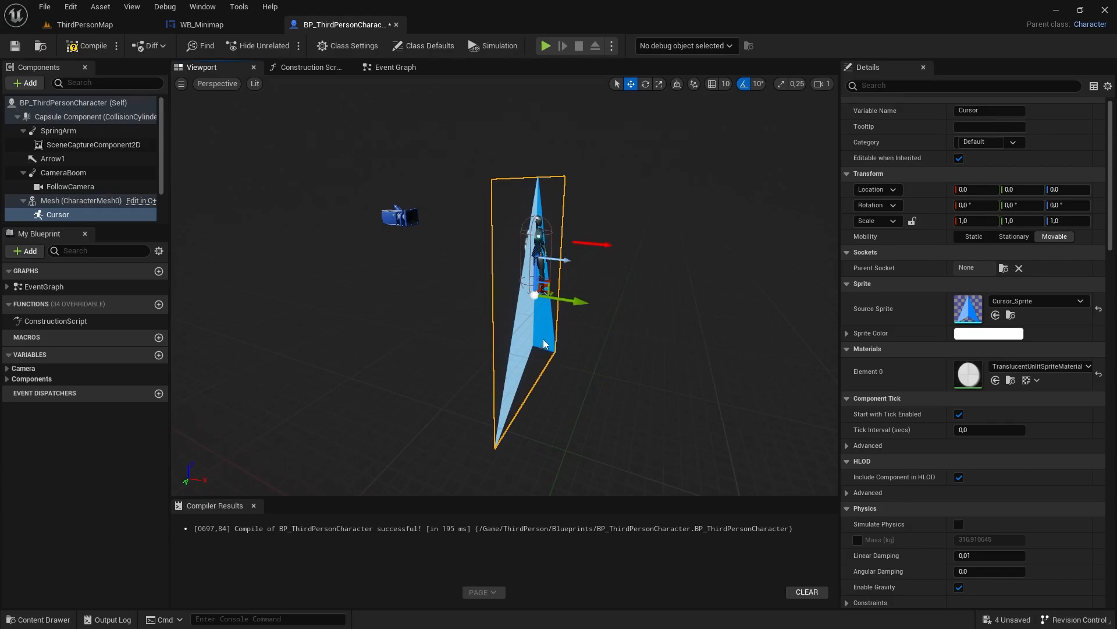
key(e)
drag(569, 242, 569, 234)
key(w)
drag(539, 327, 539, 140)
middle_drag(539, 140, 540, 361)
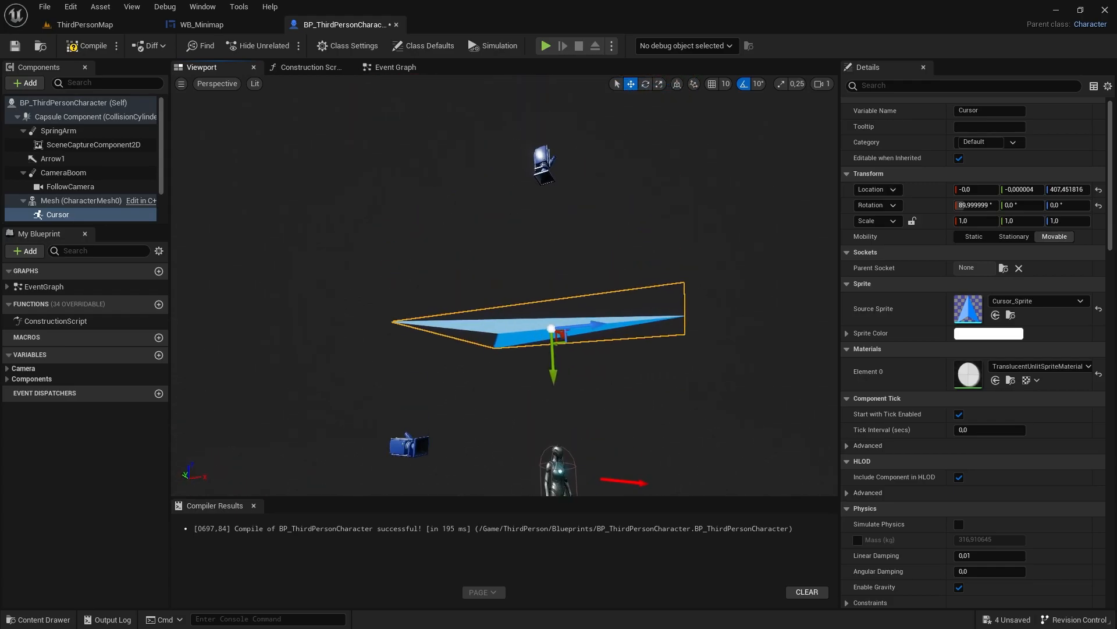
Step: Turn the Cursor sprite to point forward at rotation -90°, 0°, 180°, shrink it to about 0.24 in X and Z, and lower it to Z about 316
alt+drag(639, 328, 466, 300)
key(e)
drag(544, 339, 602, 341)
right_drag(602, 341, 536, 326)
key(f)
key(w)
right_drag(506, 285, 507, 262)
drag(526, 333, 539, 299)
drag(537, 345, 515, 373)
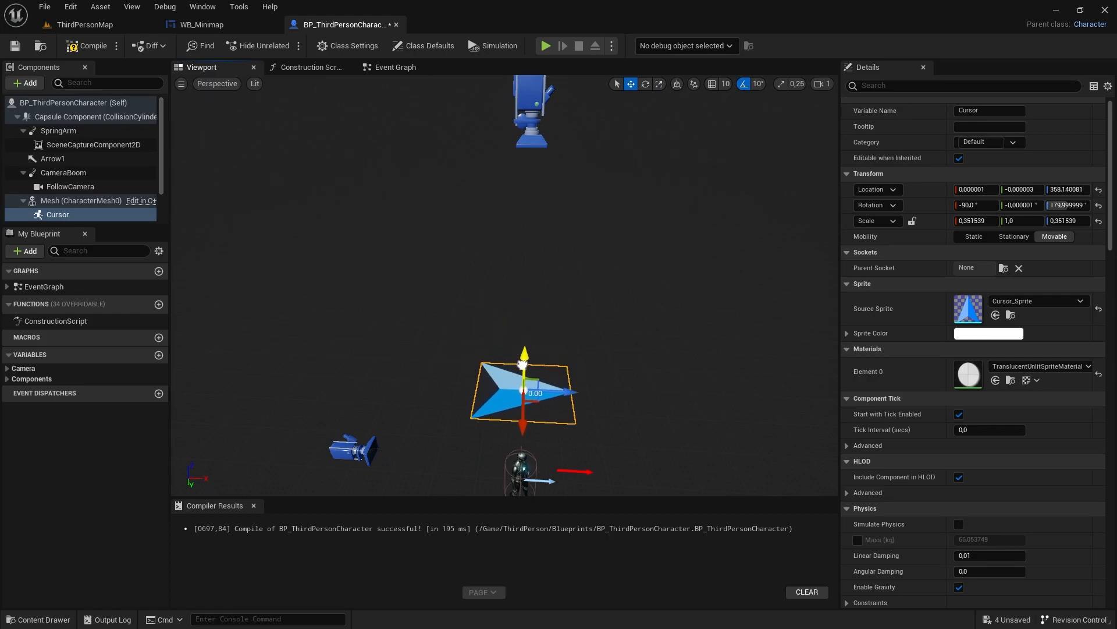
Step: Play-test ThirdPersonMap, running and jumping across the blocks to check the cursor on the minimap, and stop the session
click(85, 24)
click(257, 45)
click(443, 319)
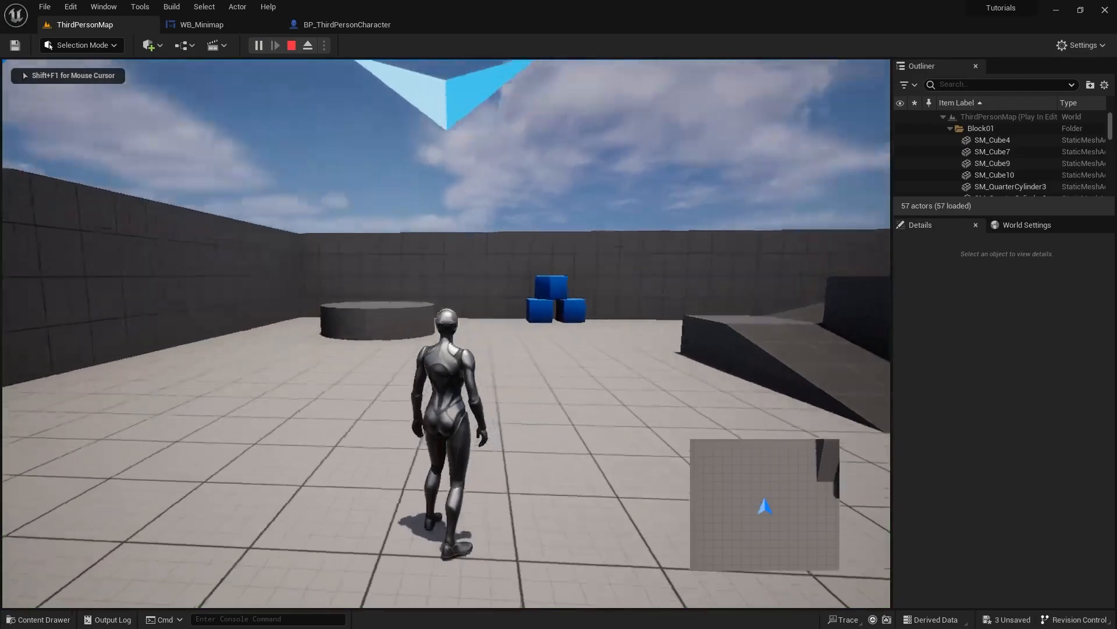
key(w)
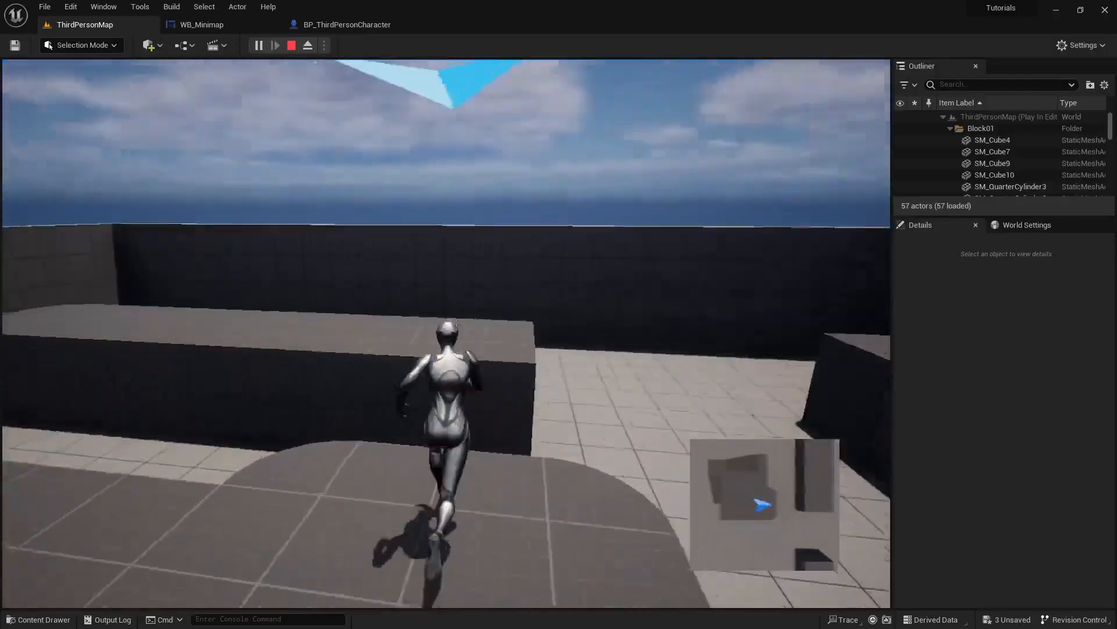
key(space)
key(w)
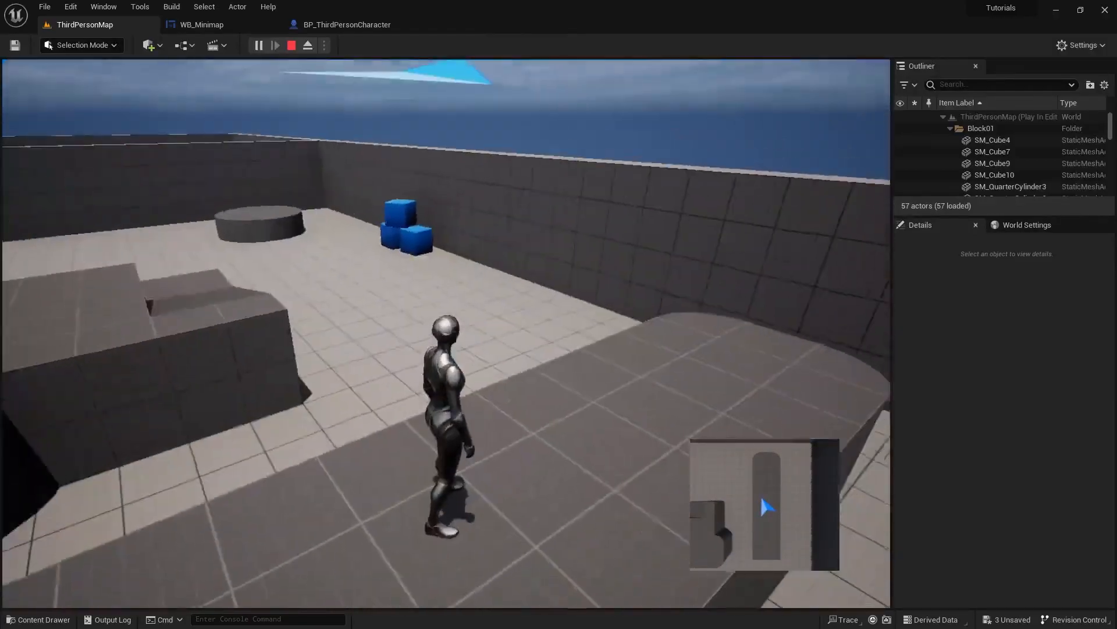
key(Escape)
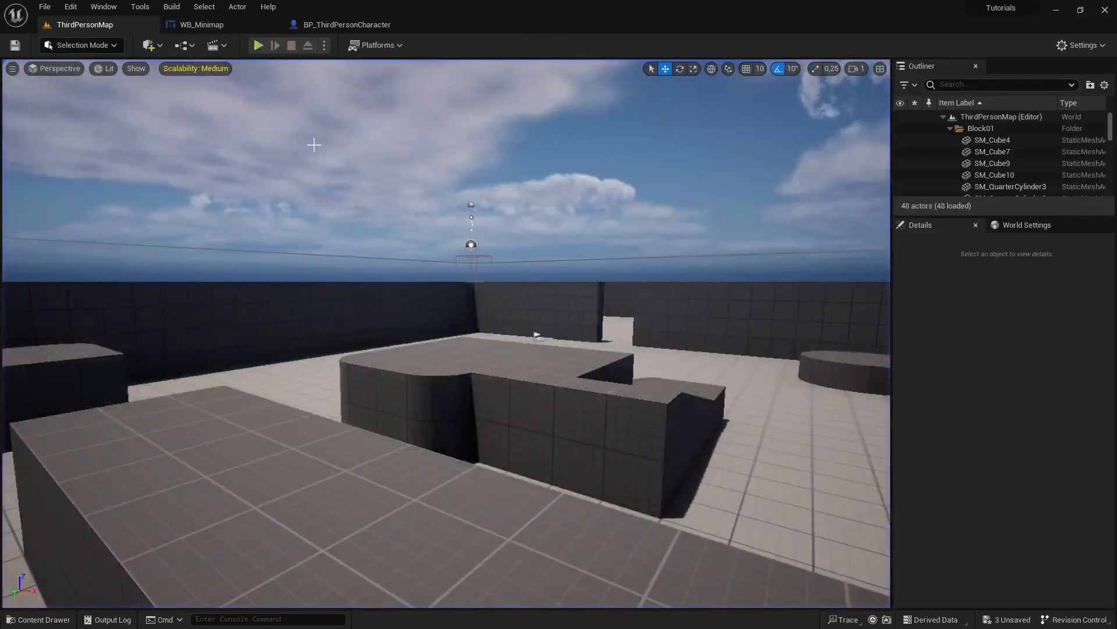
Step: Enable Owner No See in the Cursor component's advanced rendering settings, then compile and save BP_ThirdPersonCharacter
click(345, 24)
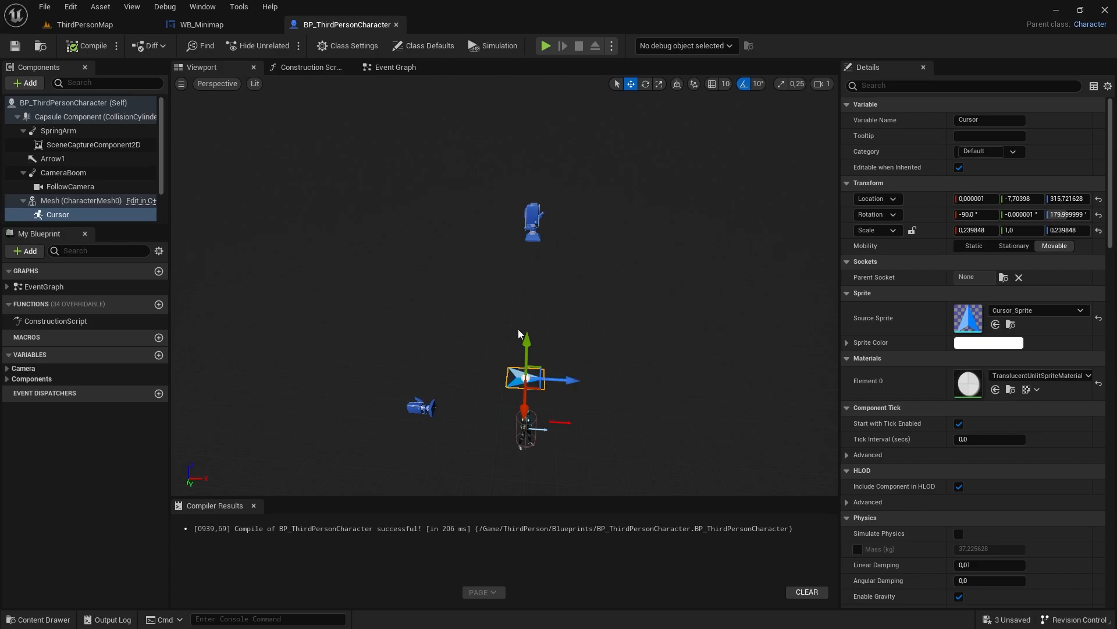
scroll(958, 507, down, 5)
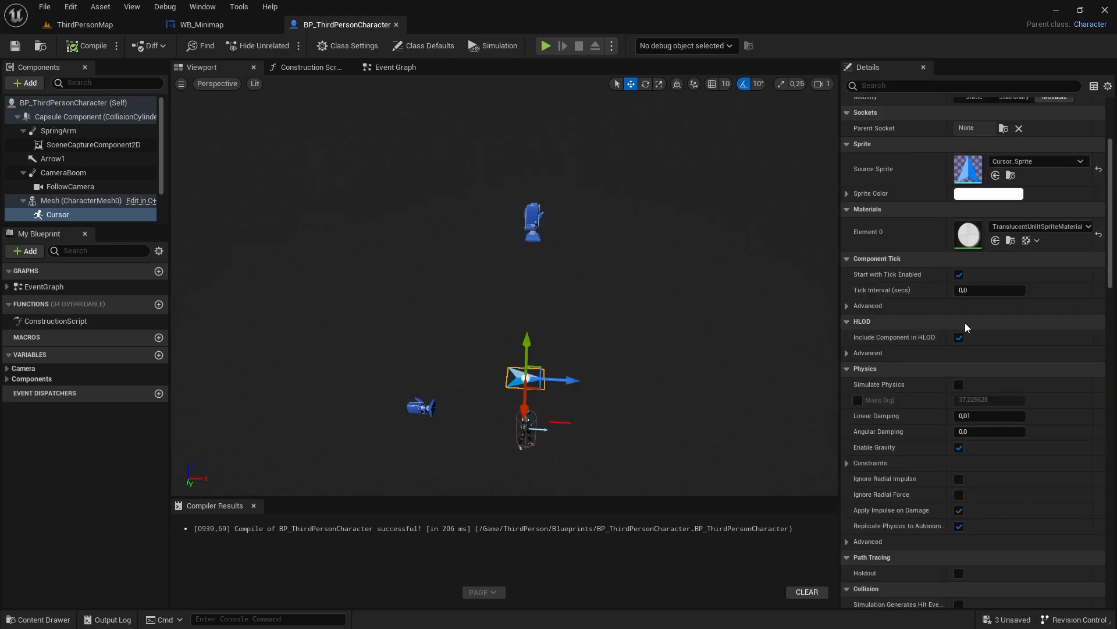
scroll(966, 325, down, 9)
scroll(966, 324, down, 8)
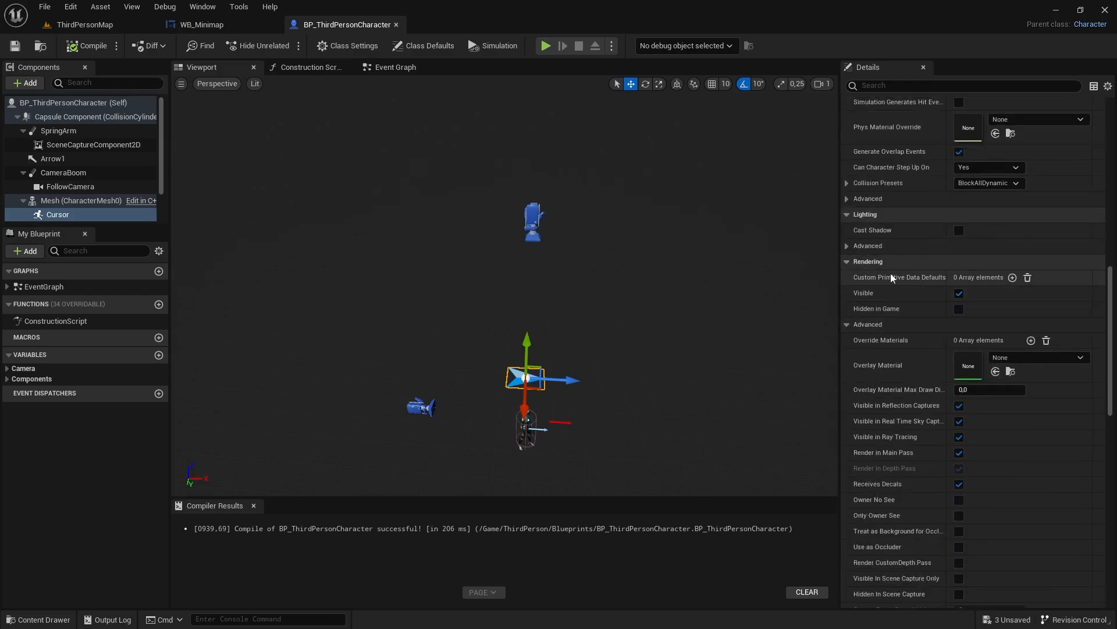
scroll(880, 272, down, 2)
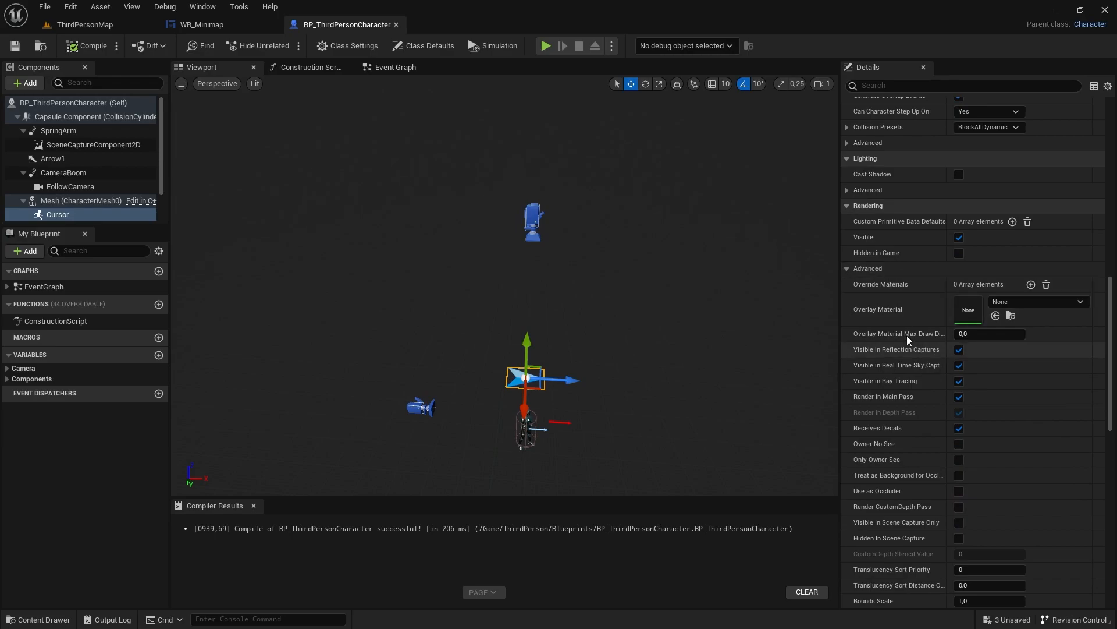
click(849, 272)
click(849, 271)
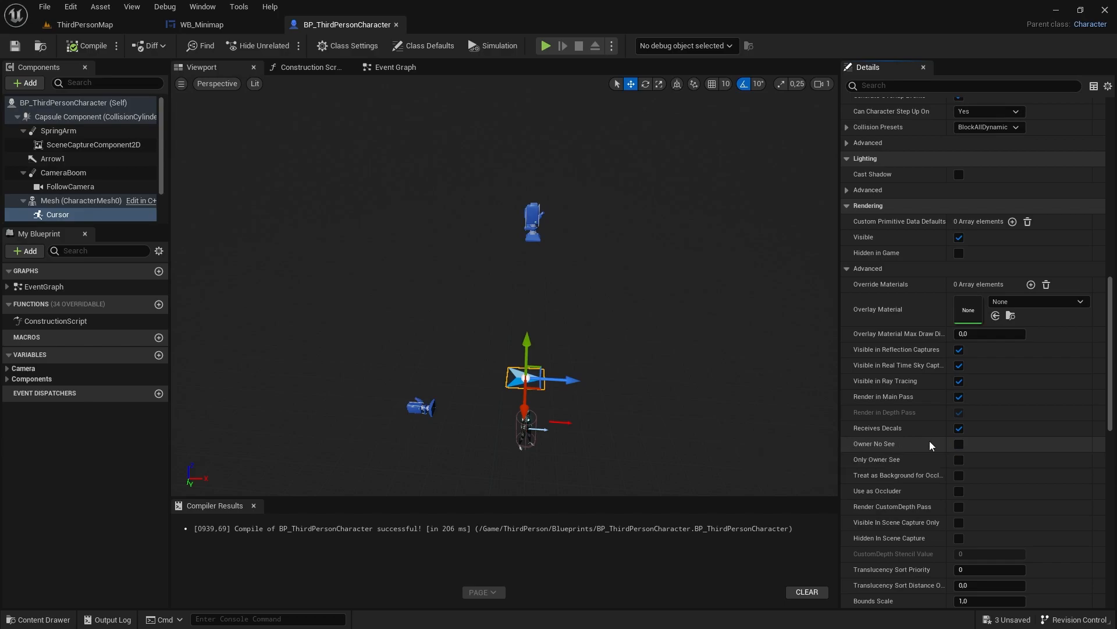
click(958, 446)
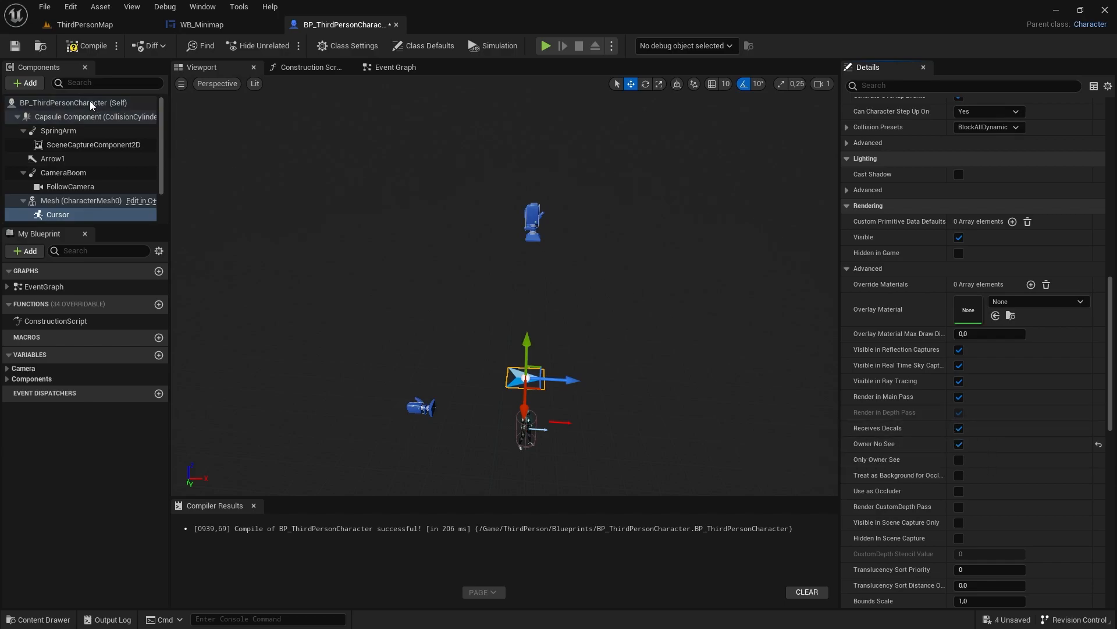
click(78, 47)
click(14, 45)
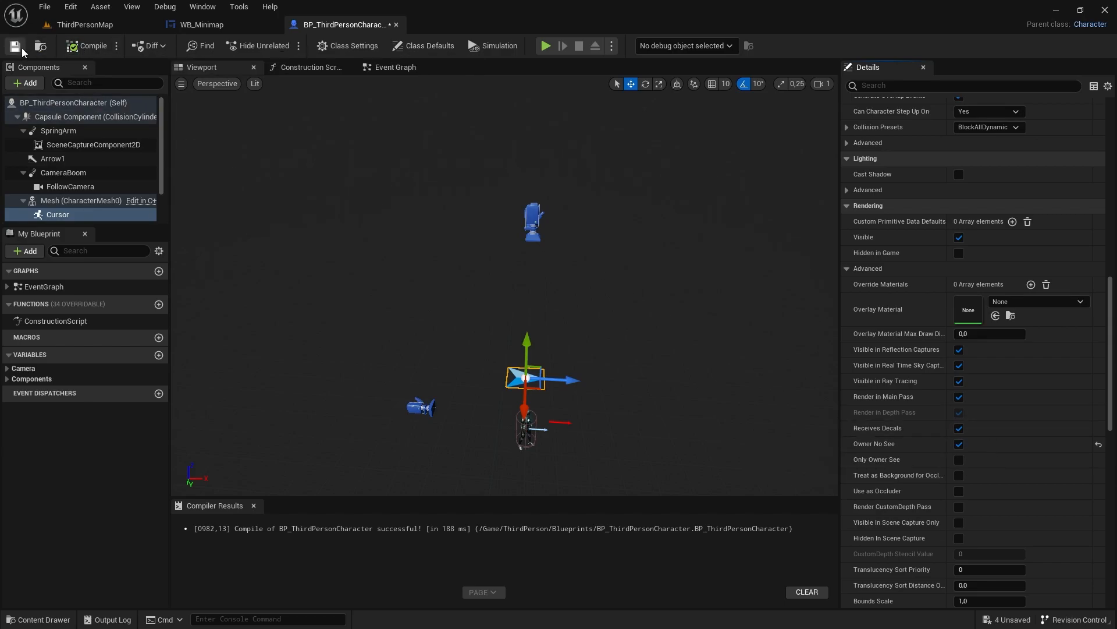
Step: Play ThirdPersonMap again, looking up and running over the ramp to check the cursor sprite's visibility overhead and on the minimap, and end the session
click(85, 25)
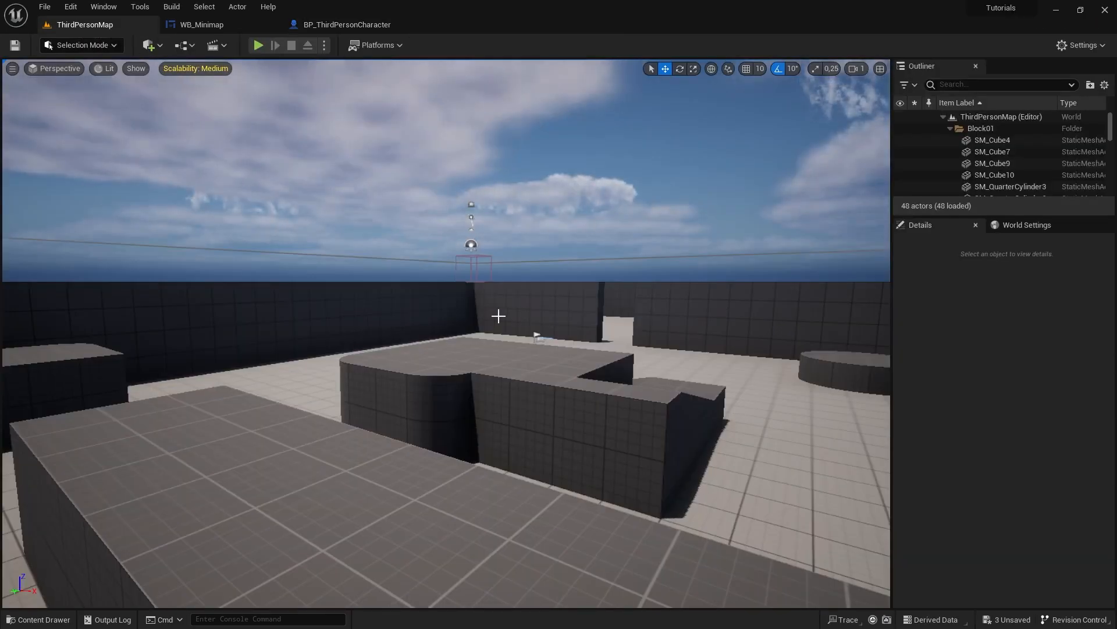
click(258, 46)
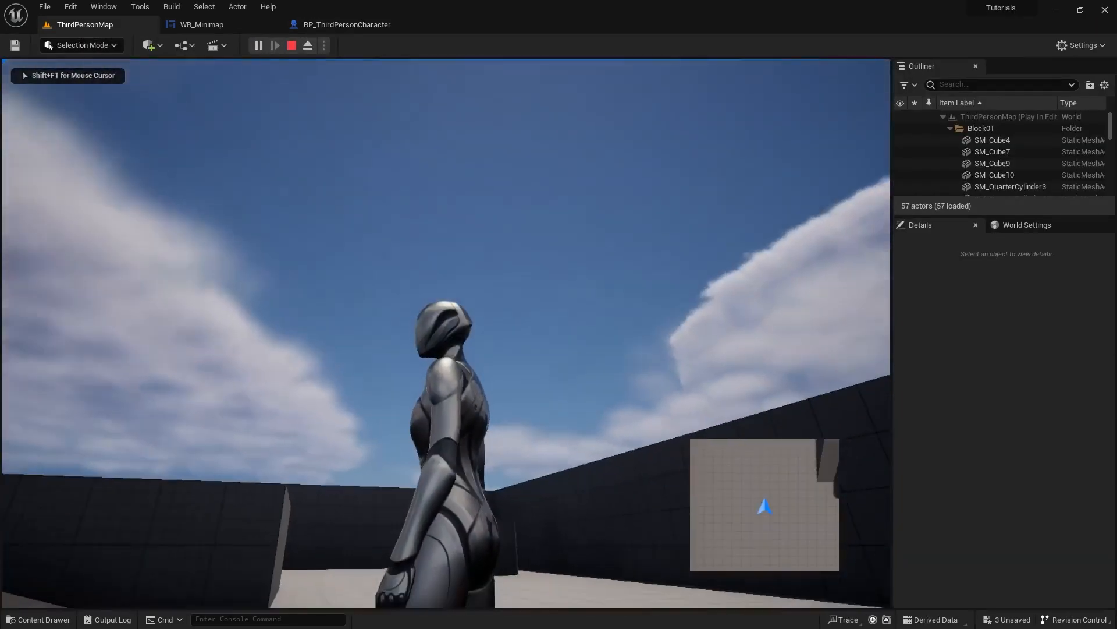
key(d)
key(w)
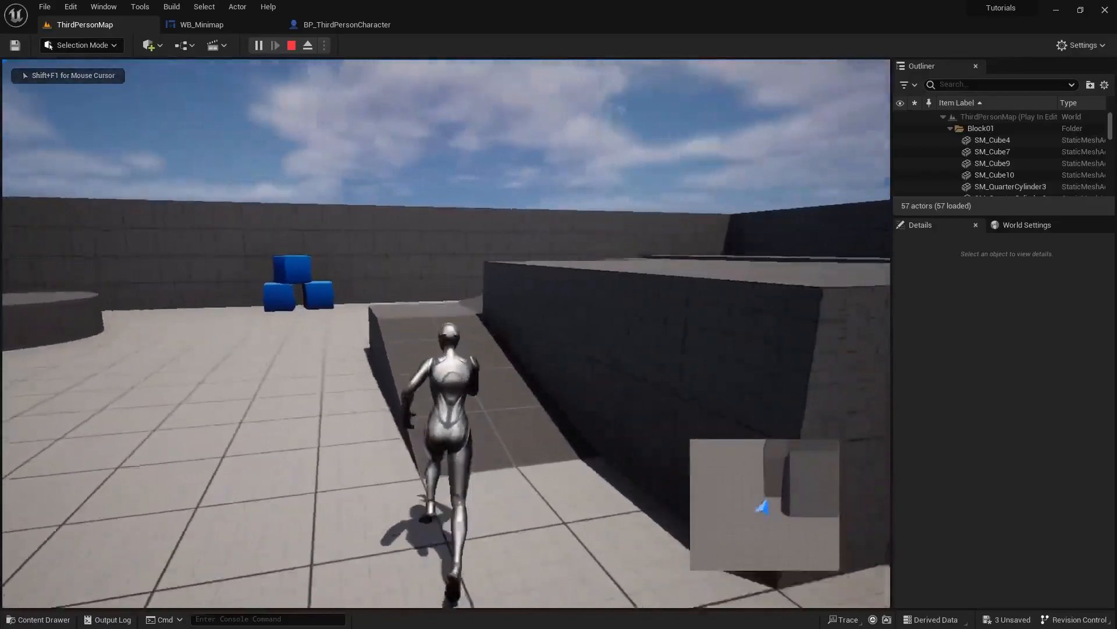
key(d)
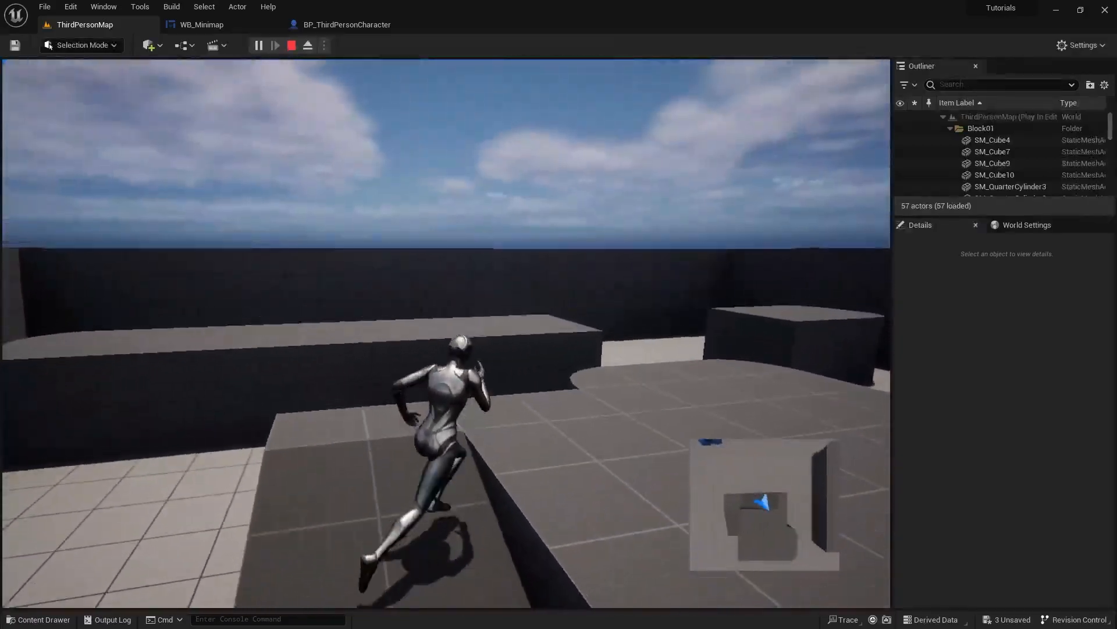
key(Escape)
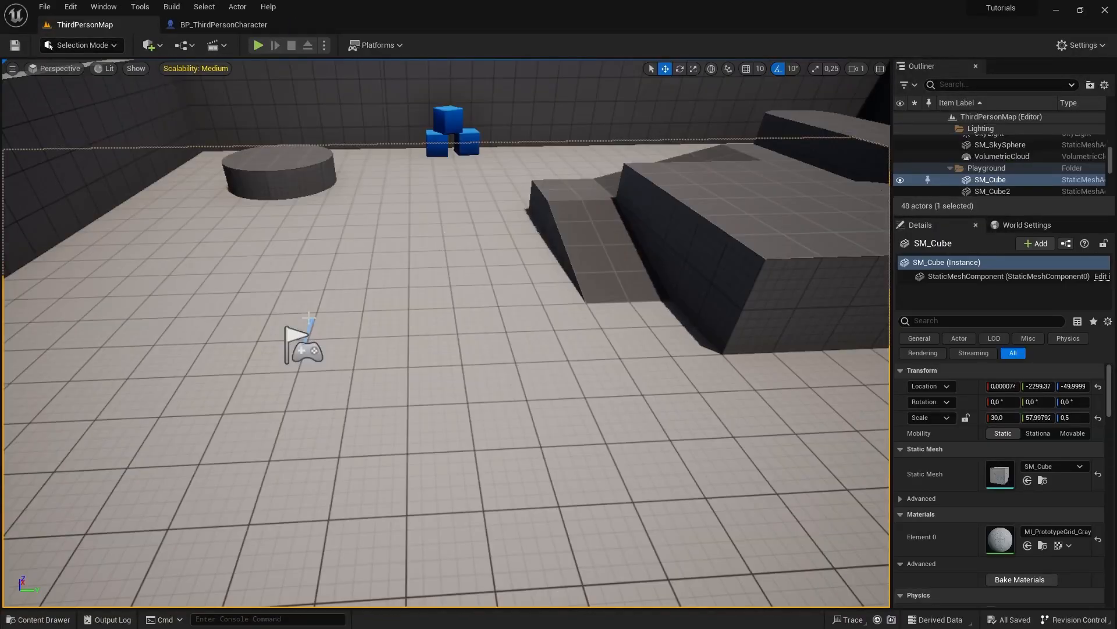
Step: Play-test ThirdPersonMap, running up the ramp and jumping across the raised blocks to examine how the minimap shows elevated geometry, and end the session
key(alt+p)
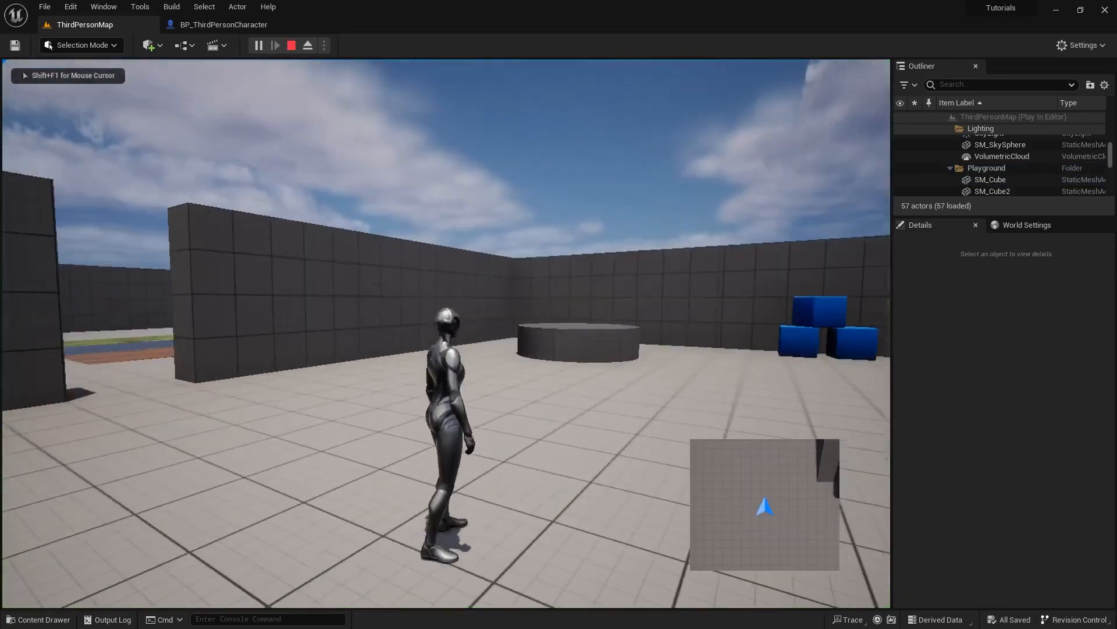
key(w)
key(w)
key(space)
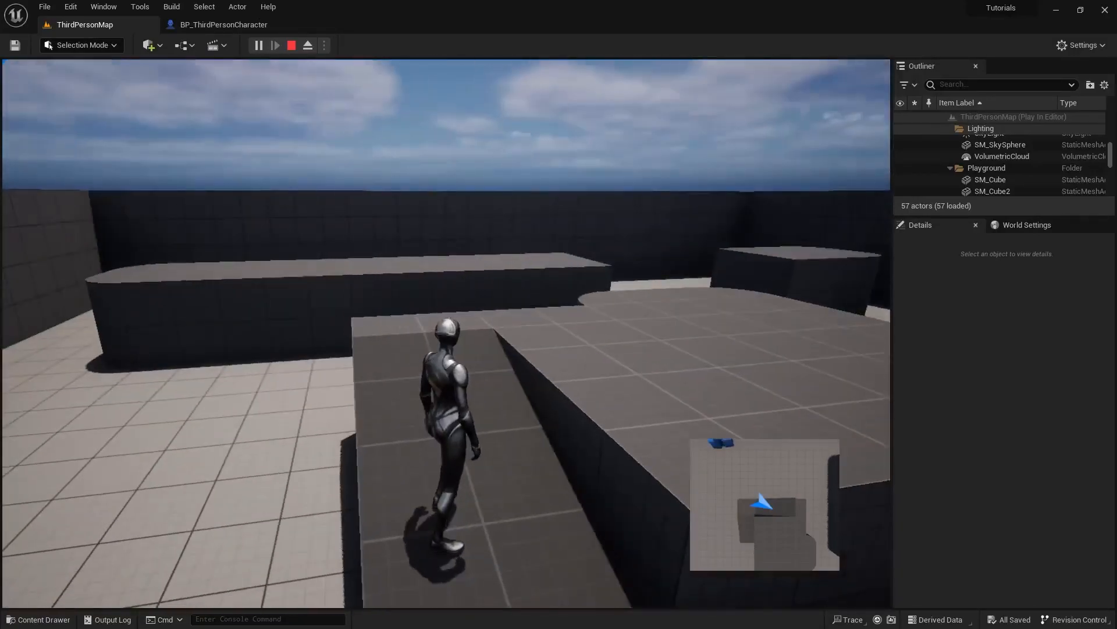
key(w)
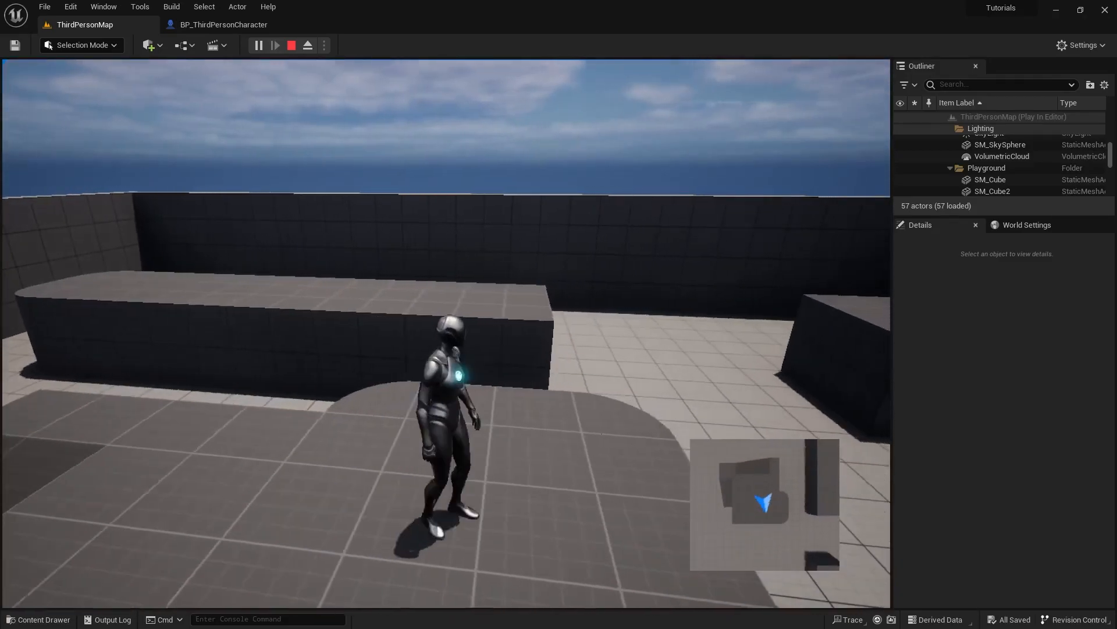
key(w)
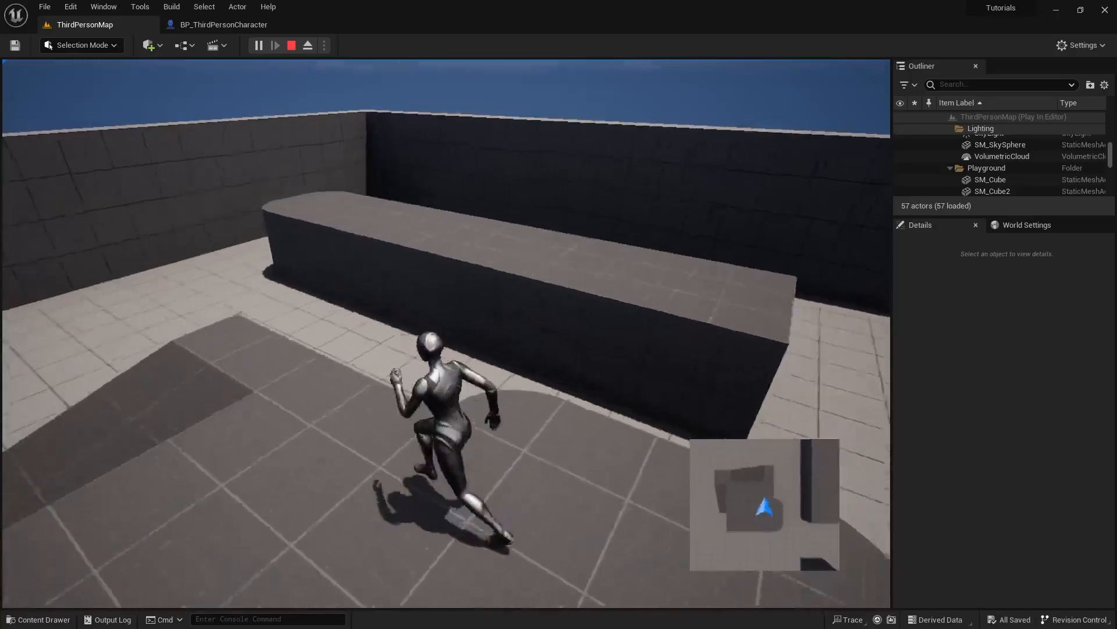
key(w)
key(d)
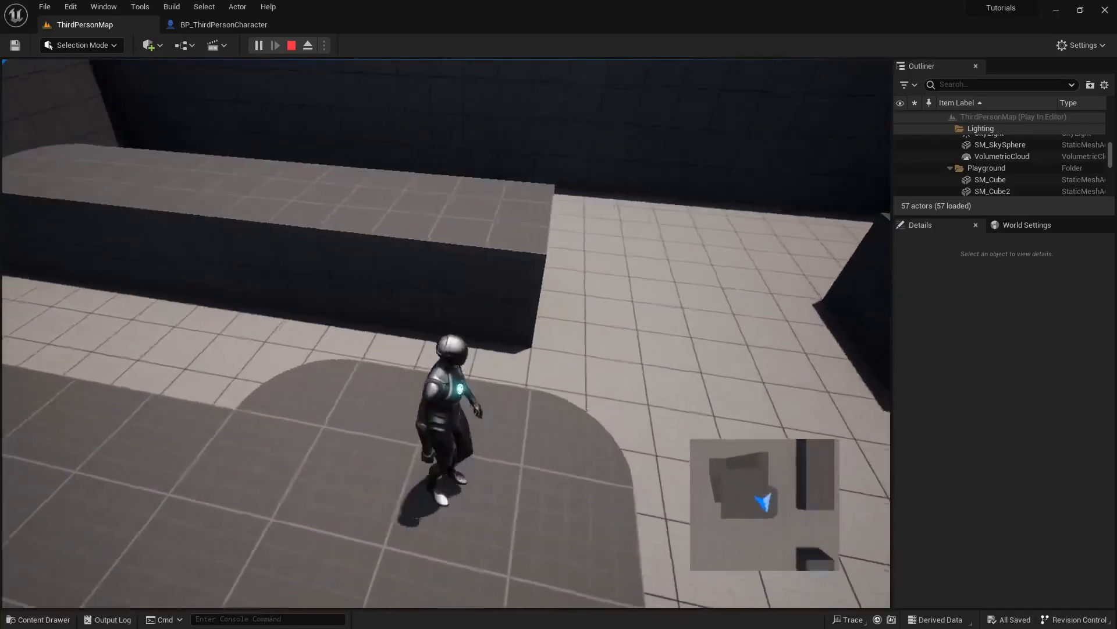
key(w)
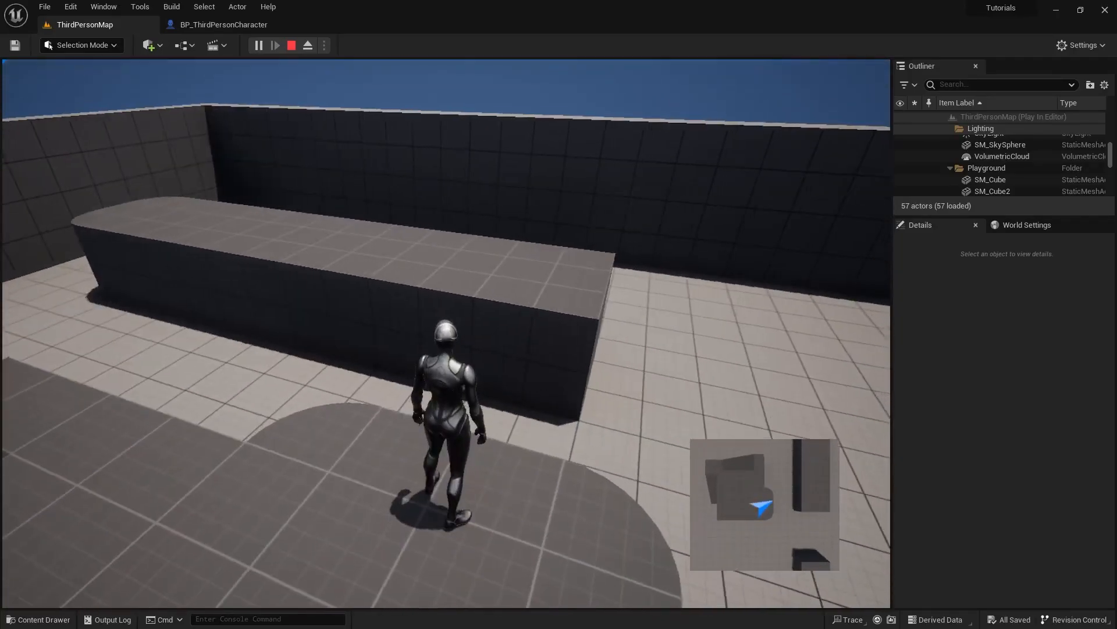
key(w)
key(space)
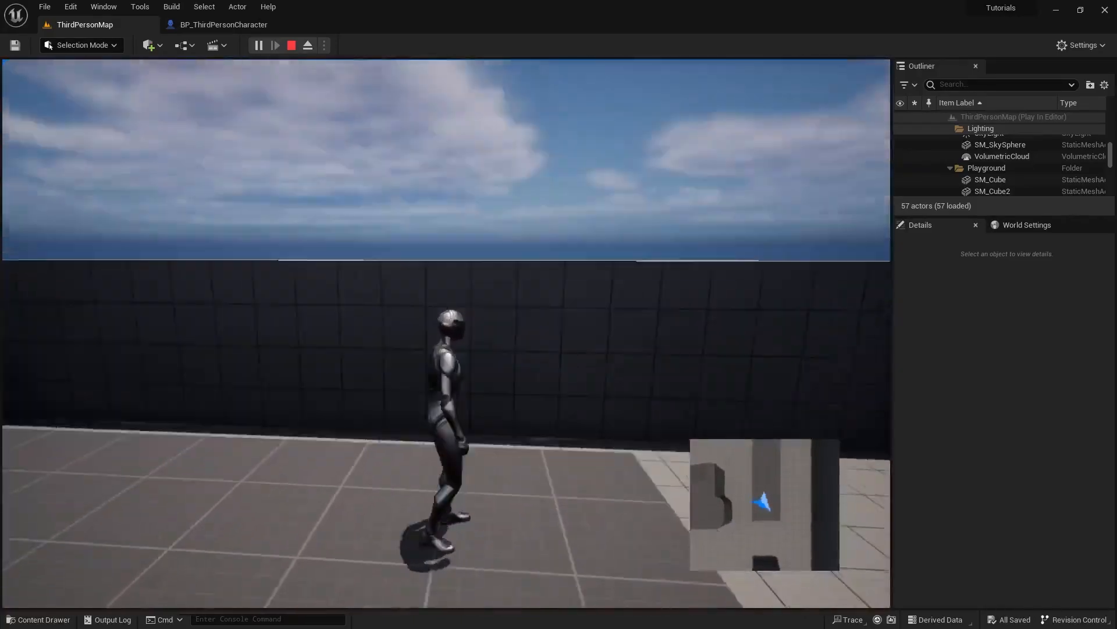
key(w)
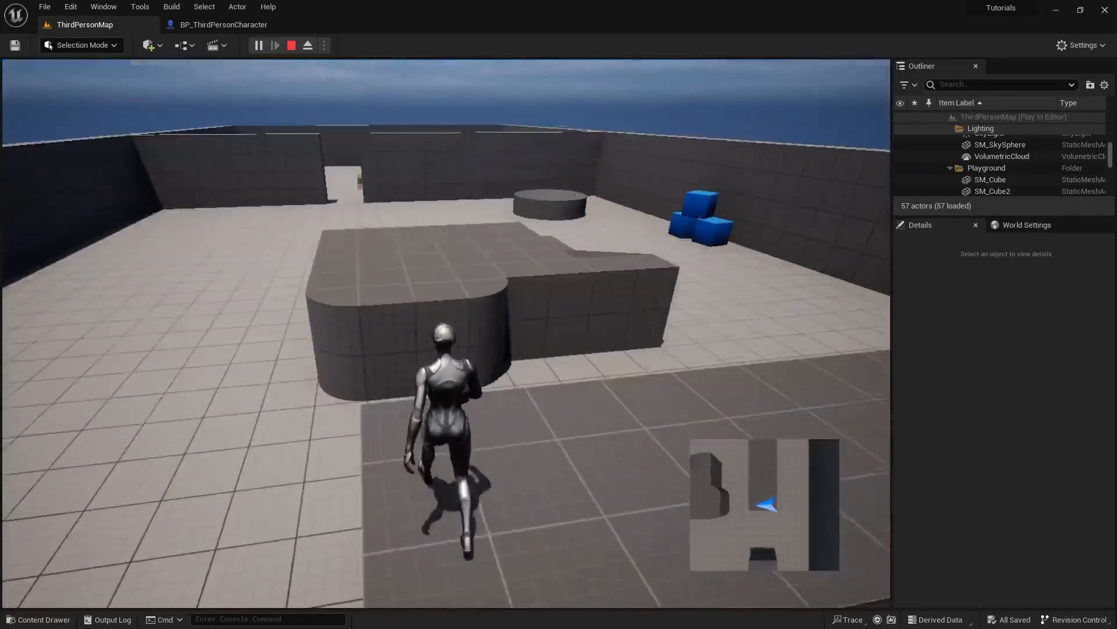
key(space)
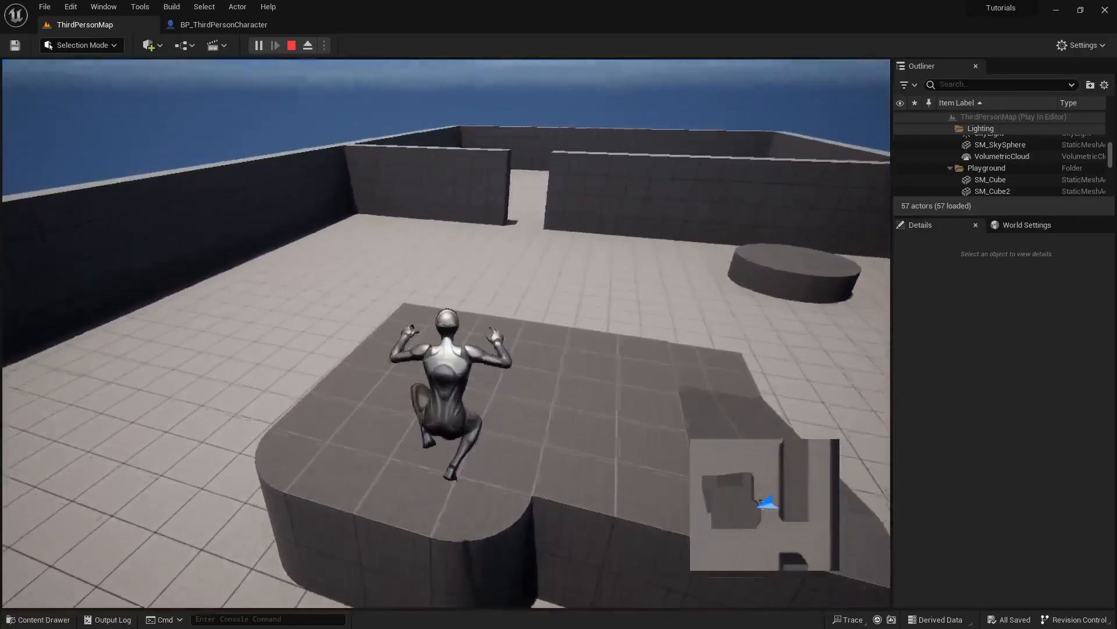
key(Escape)
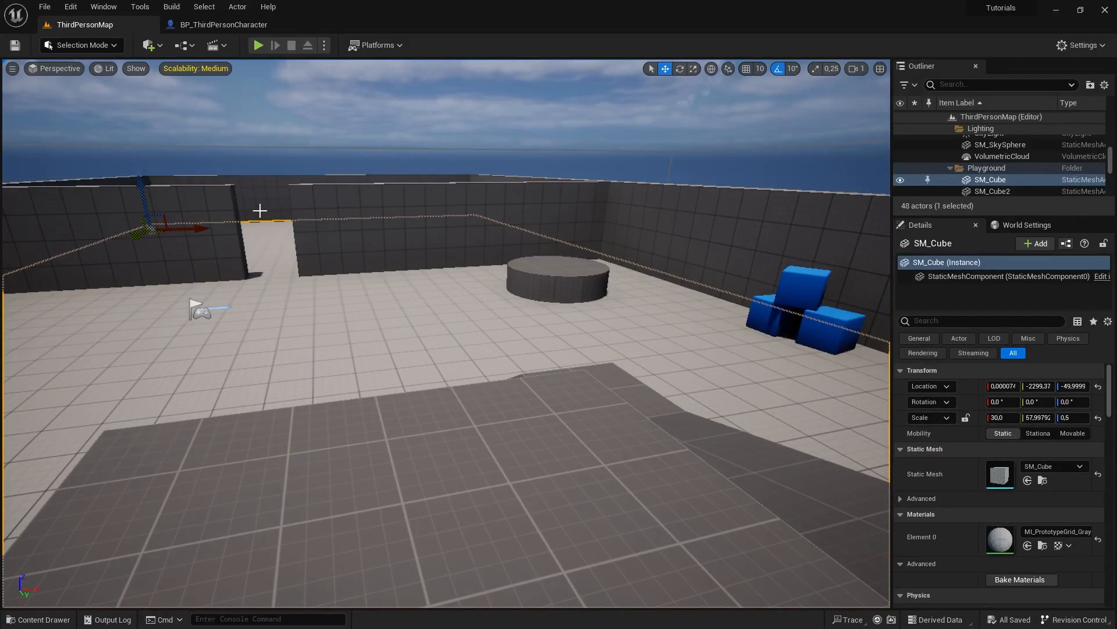
Step: Switch SceneCaptureComponent2D in BP_ThirdPersonCharacter to Orthographic projection with an ortho width of 100
click(224, 24)
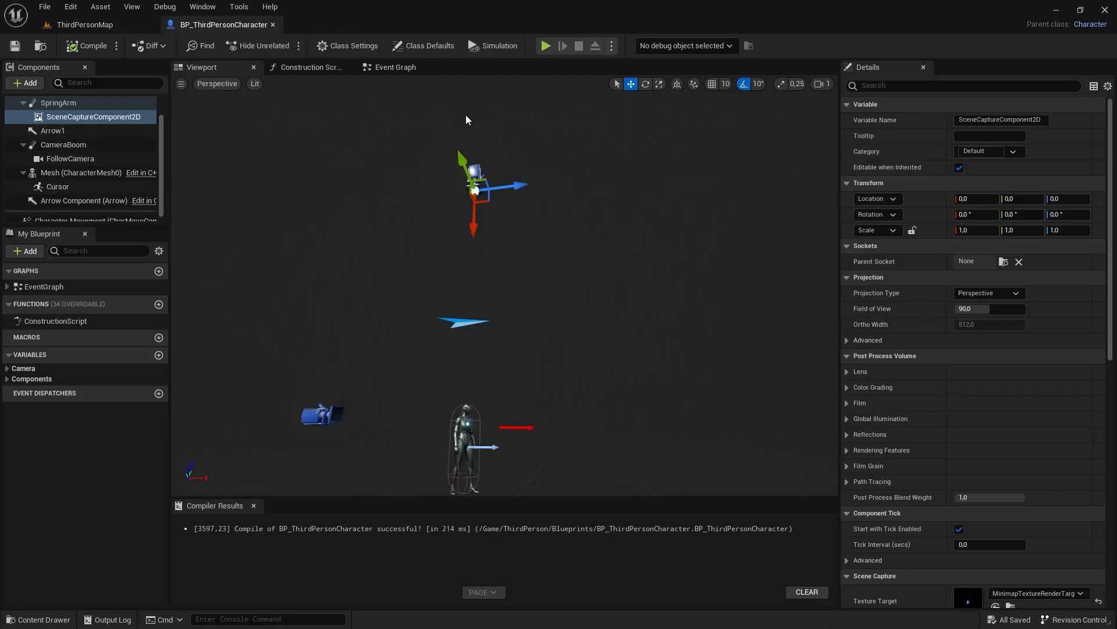
click(998, 294)
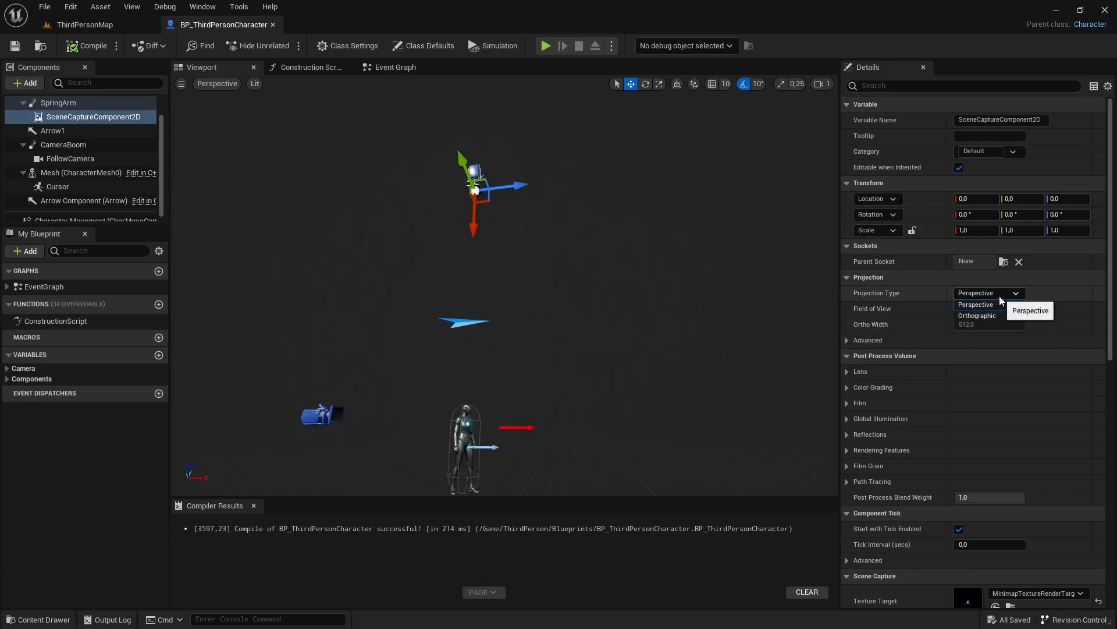
click(992, 317)
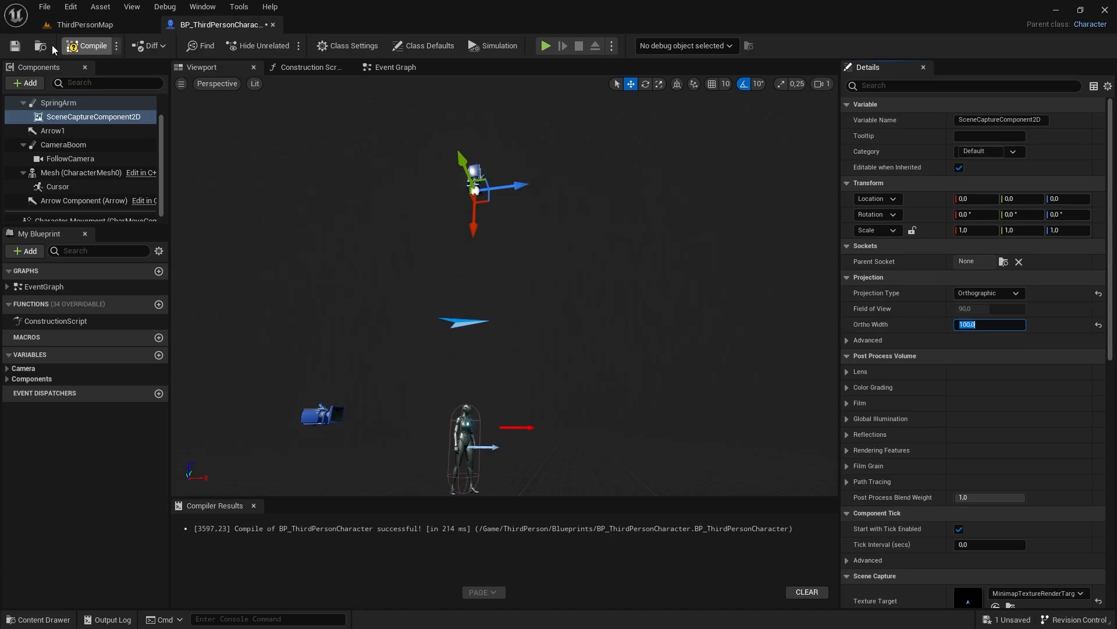
Step: Play ThirdPersonMap, running and jumping on the floor to check the orthographic minimap at ortho width 100, and stop the session
click(95, 27)
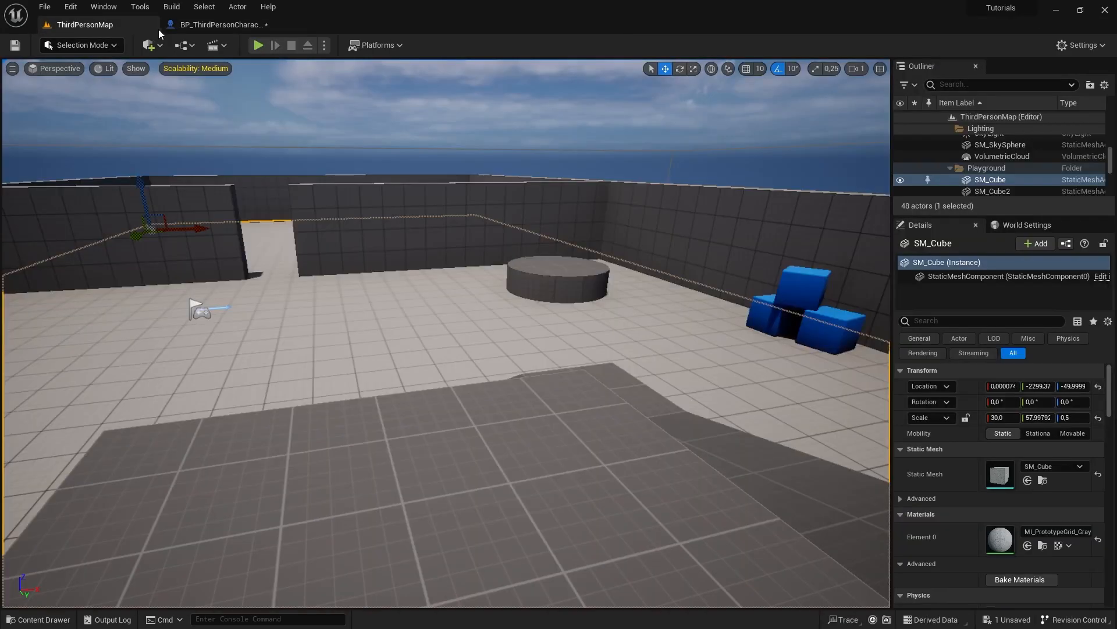
click(258, 45)
key(w)
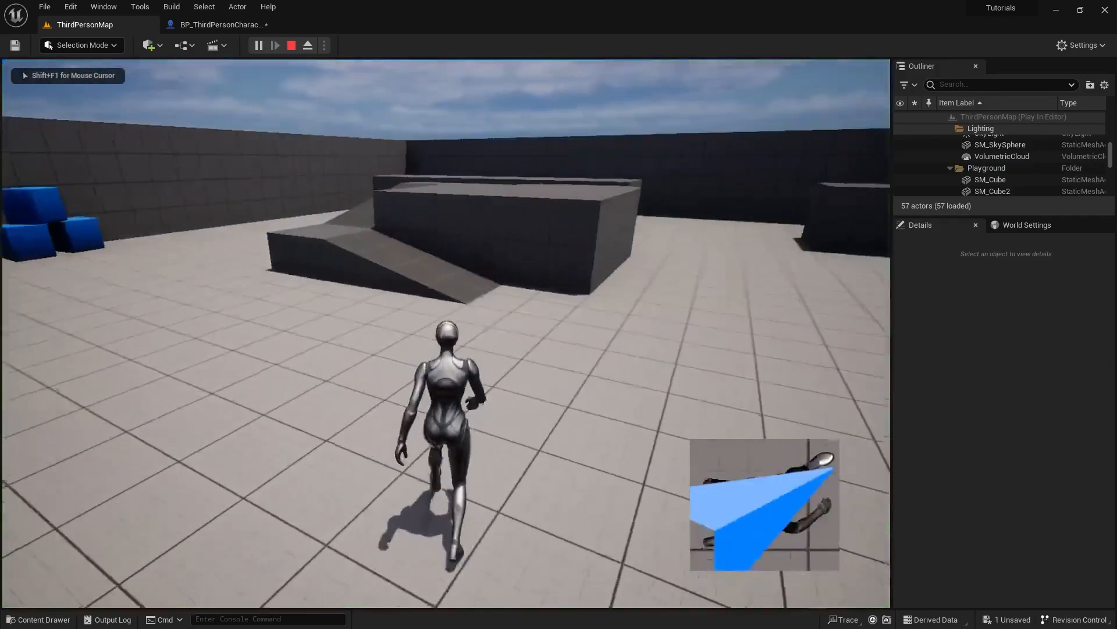
key(space)
key(s)
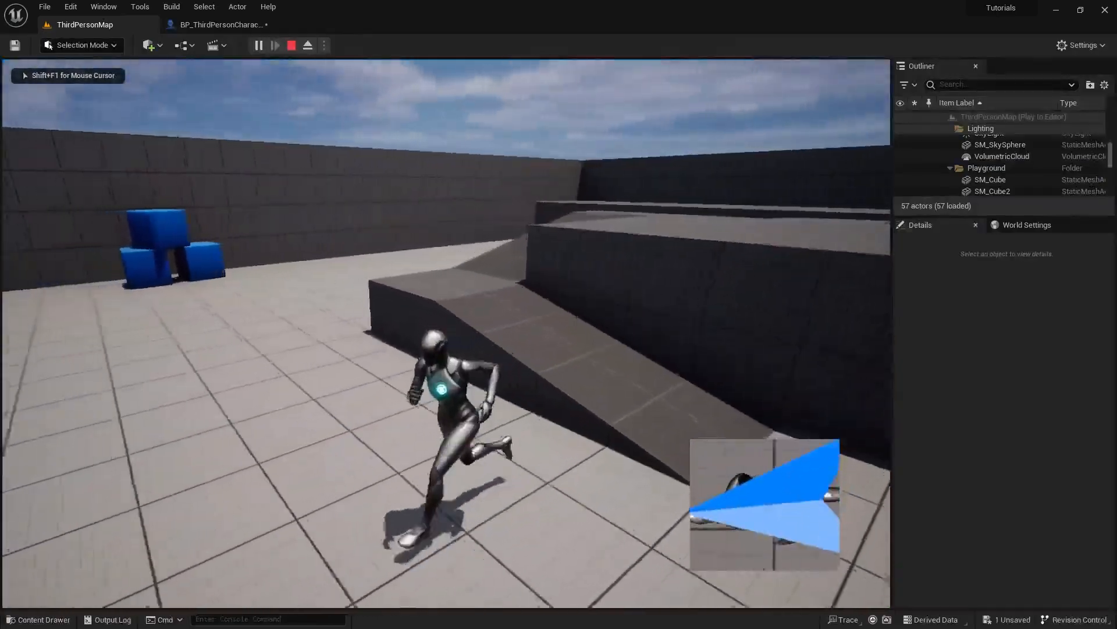
key(space)
key(Escape)
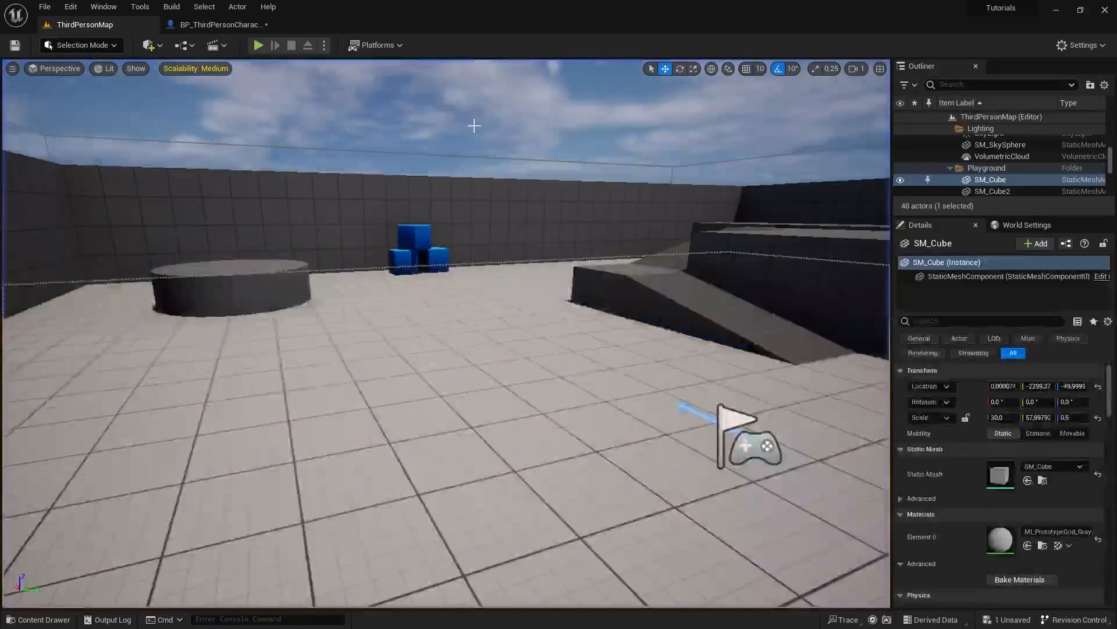
Step: Enable Only Owner See in the character Mesh's advanced rendering settings, then compile and save BP_ThirdPersonCharacter
click(207, 23)
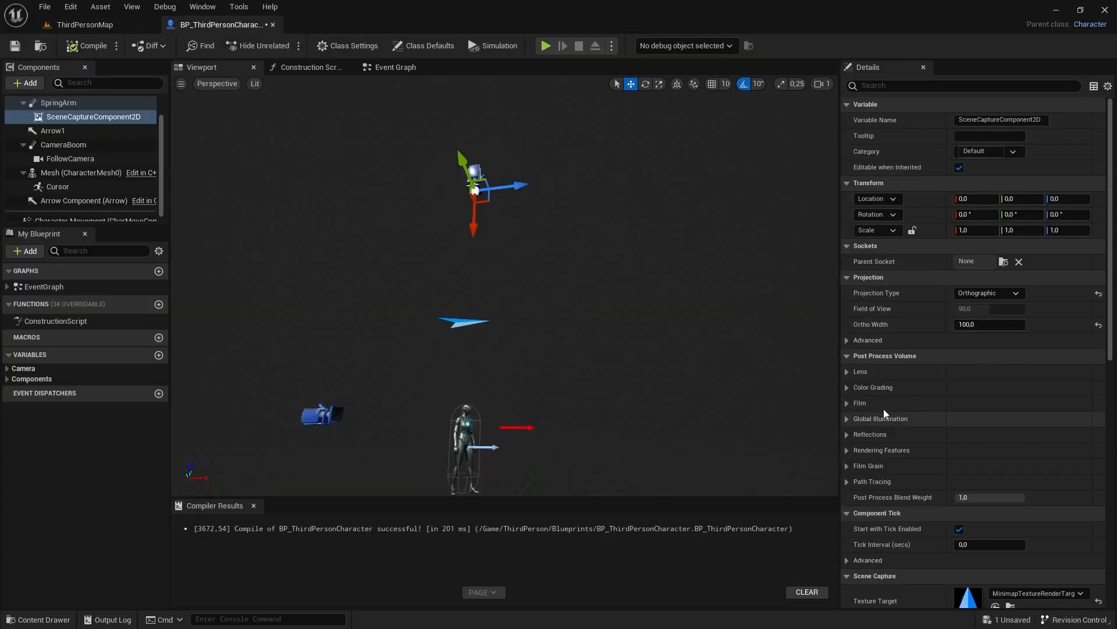
scroll(886, 408, down, 1)
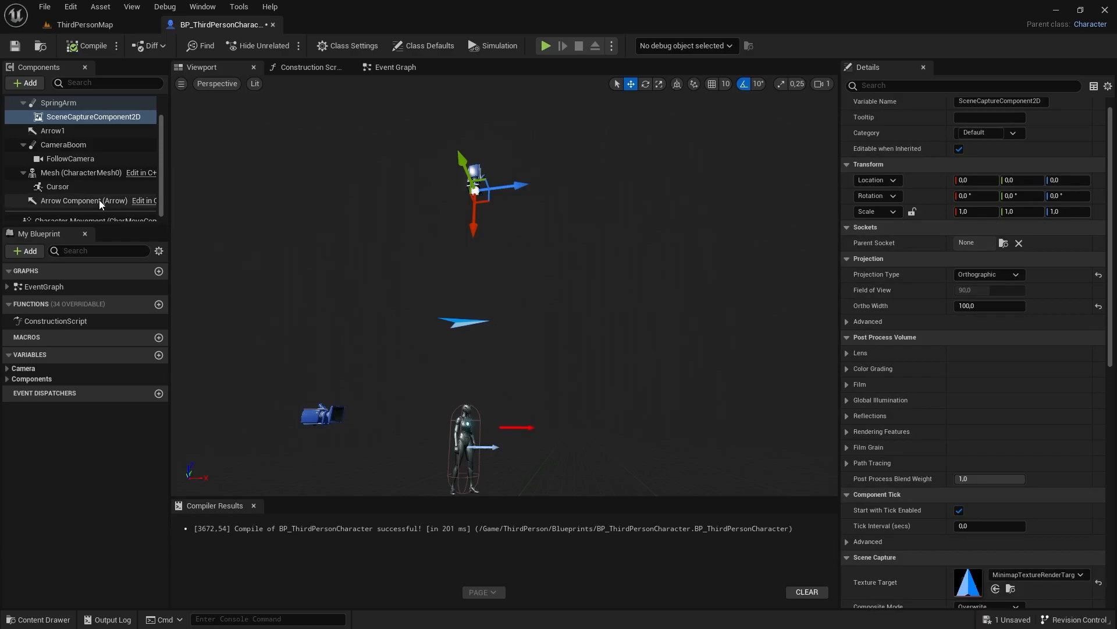
click(82, 173)
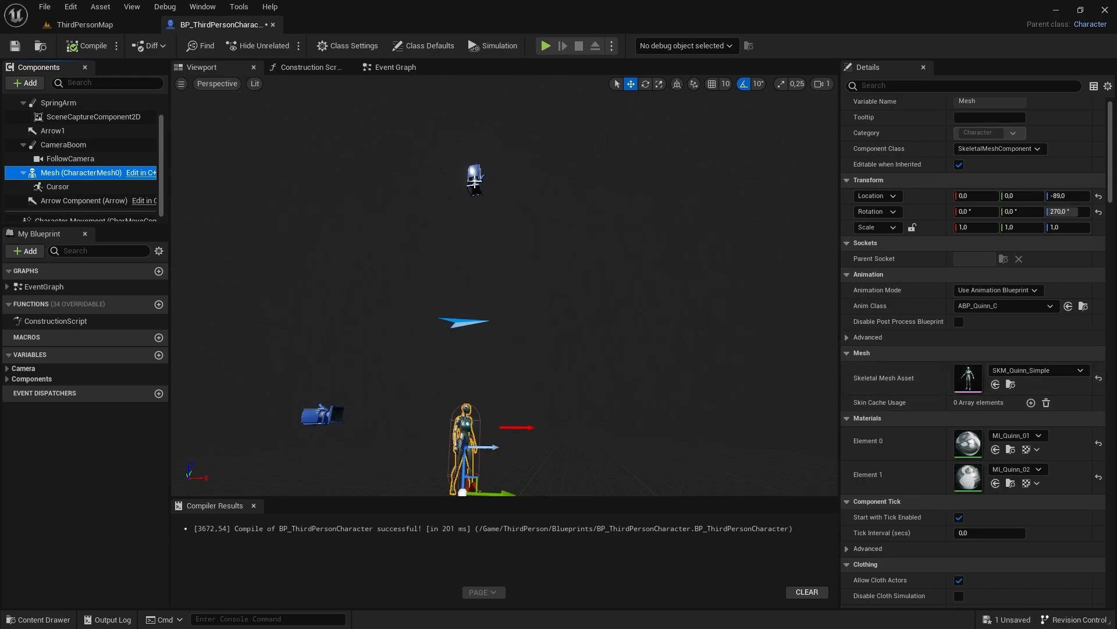
scroll(866, 365, down, 12)
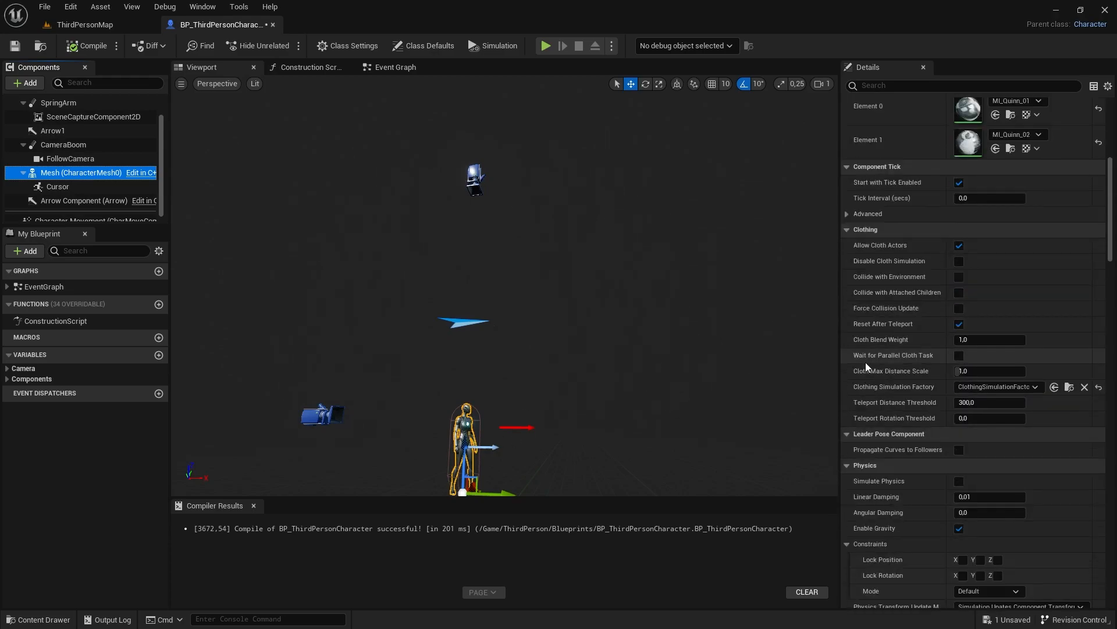
scroll(886, 299, down, 8)
scroll(888, 302, down, 10)
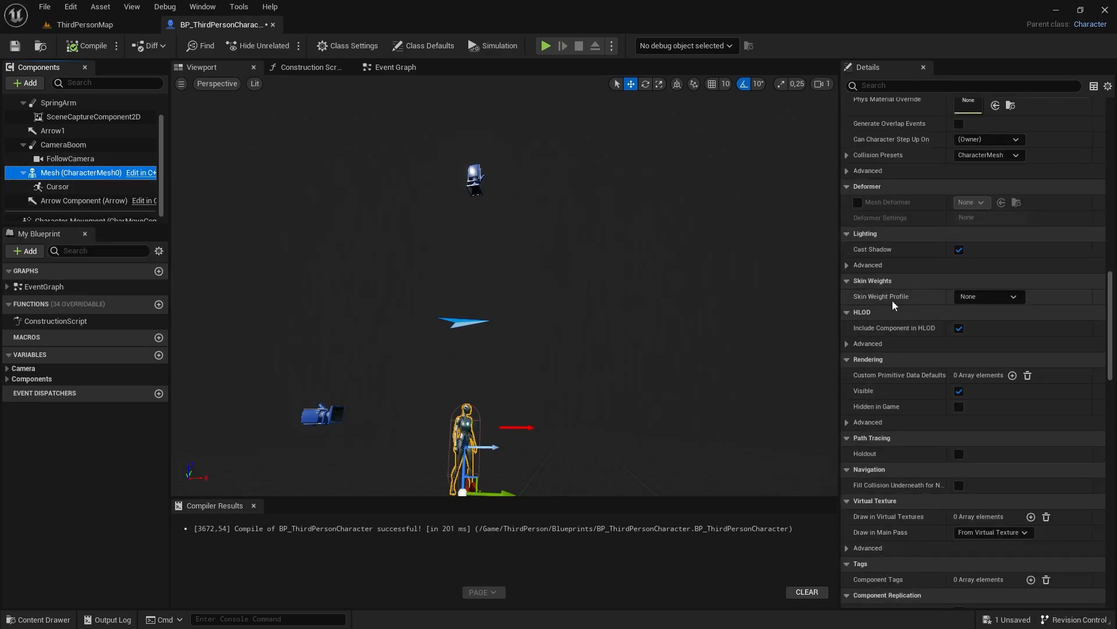
click(846, 424)
scroll(913, 448, down, 5)
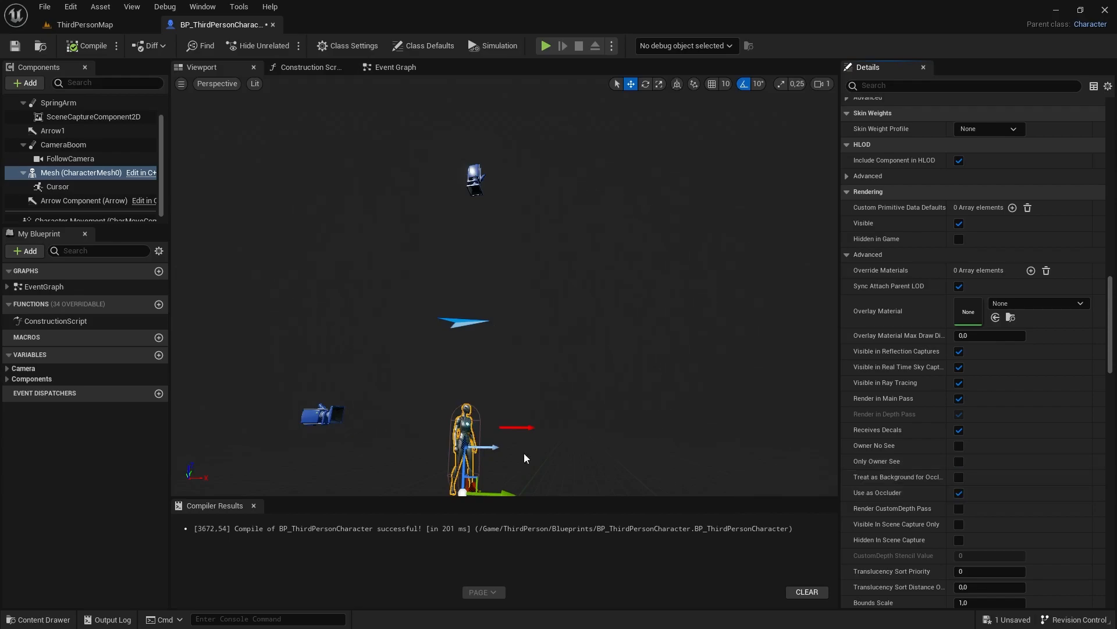
click(958, 461)
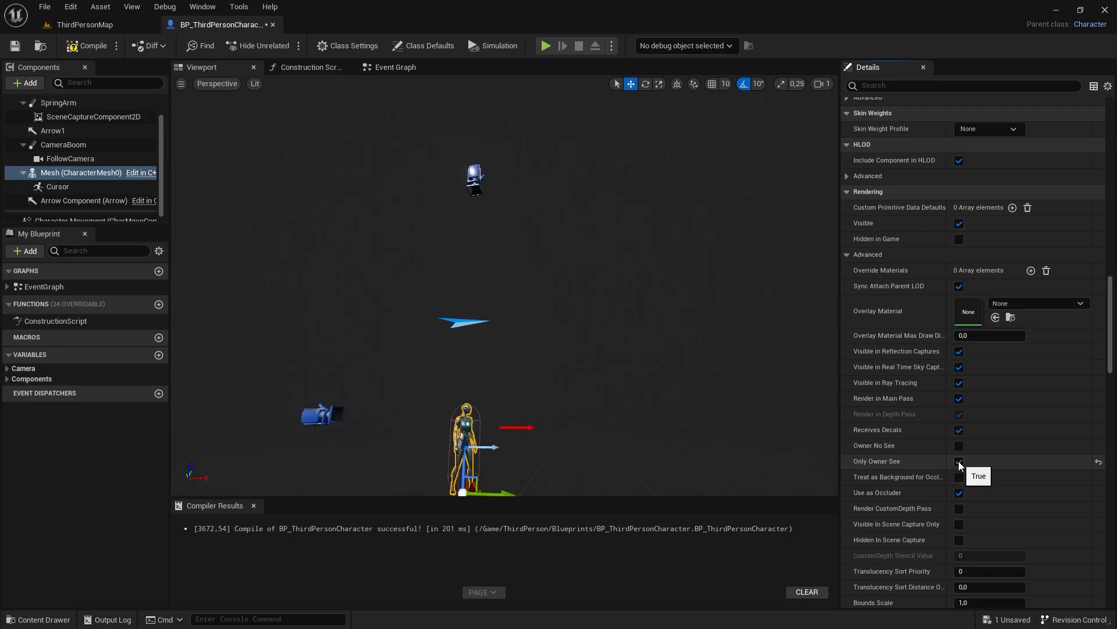
click(87, 45)
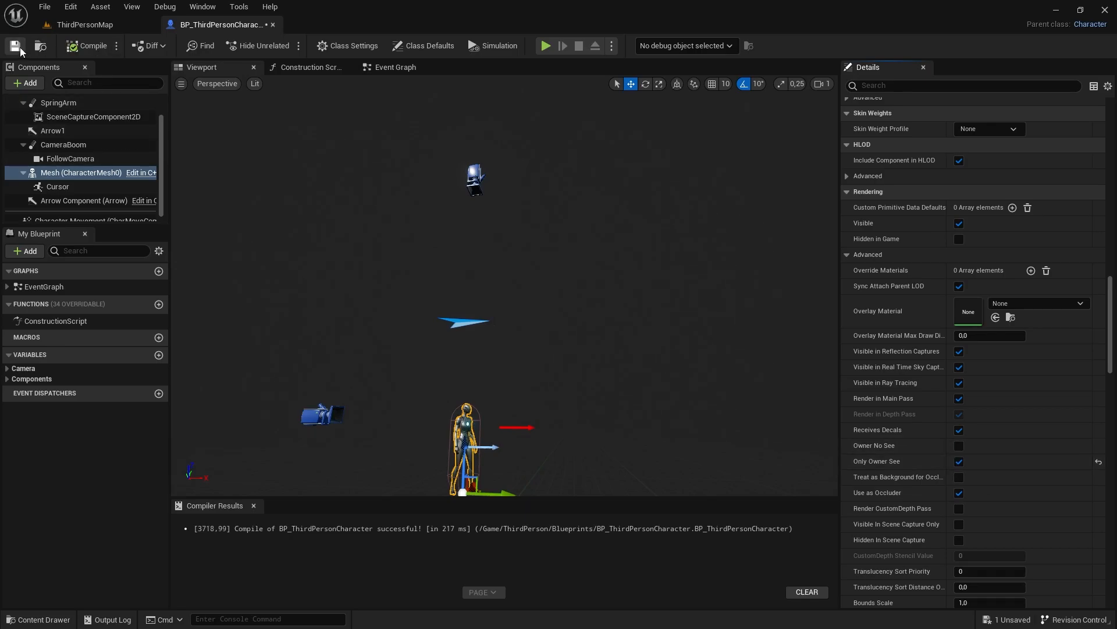
Step: Play ThirdPersonMap, running and jumping to check whether the character mesh is hidden from the minimap, and end the session
click(83, 27)
click(259, 46)
key(w)
key(space)
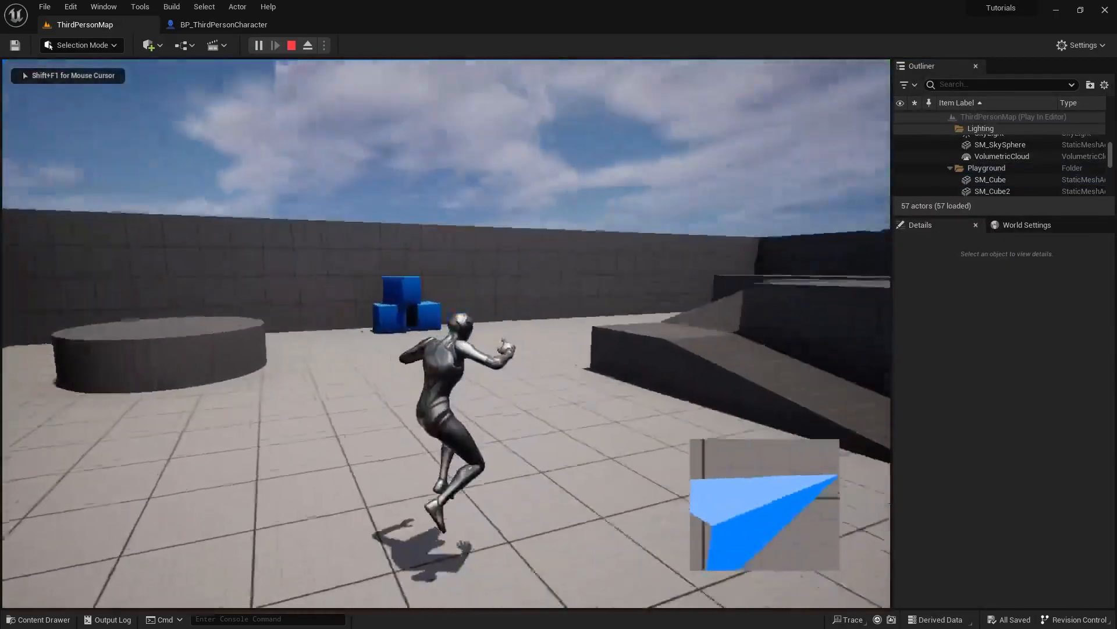
key(space)
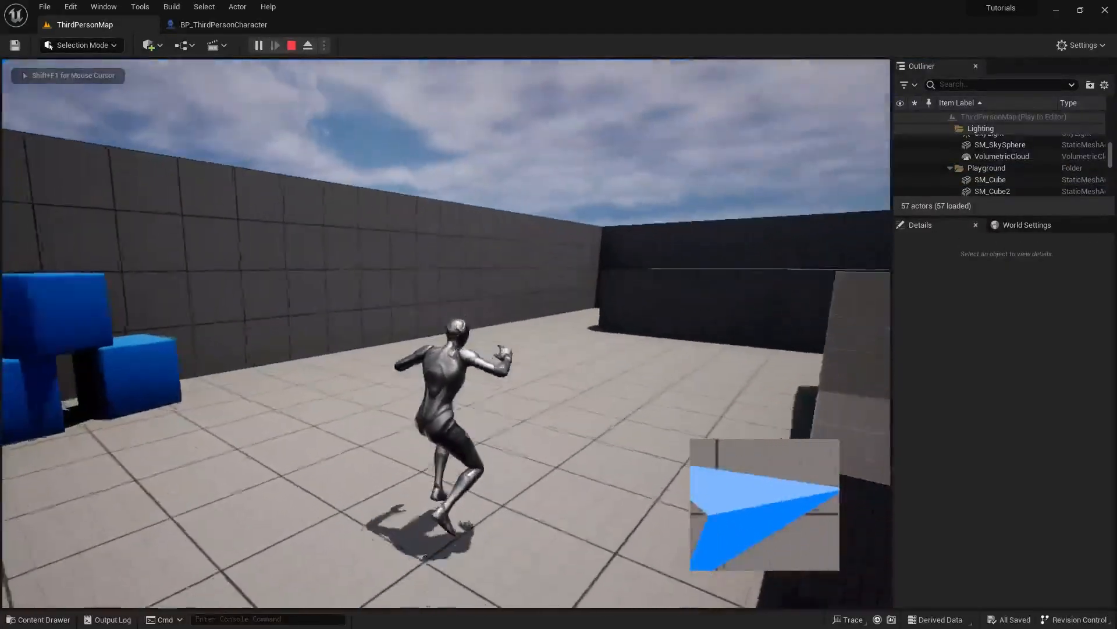
key(Escape)
Step: Set the SceneCaptureComponent2D ortho width to 1500, then compile and save BP_ThirdPersonCharacter
click(245, 26)
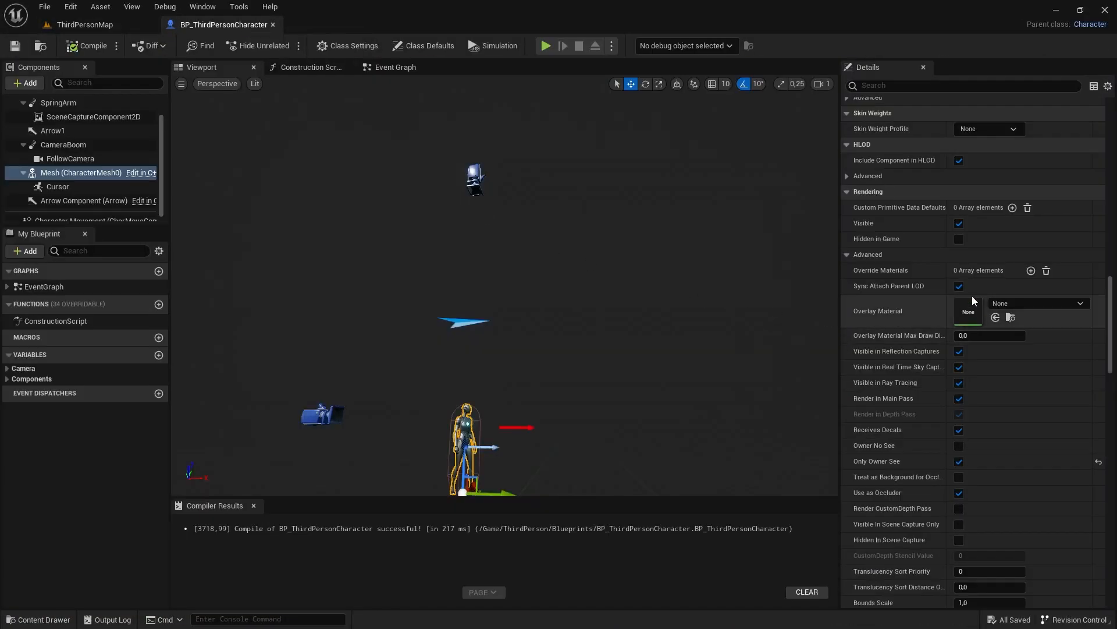
scroll(868, 270, up, 10)
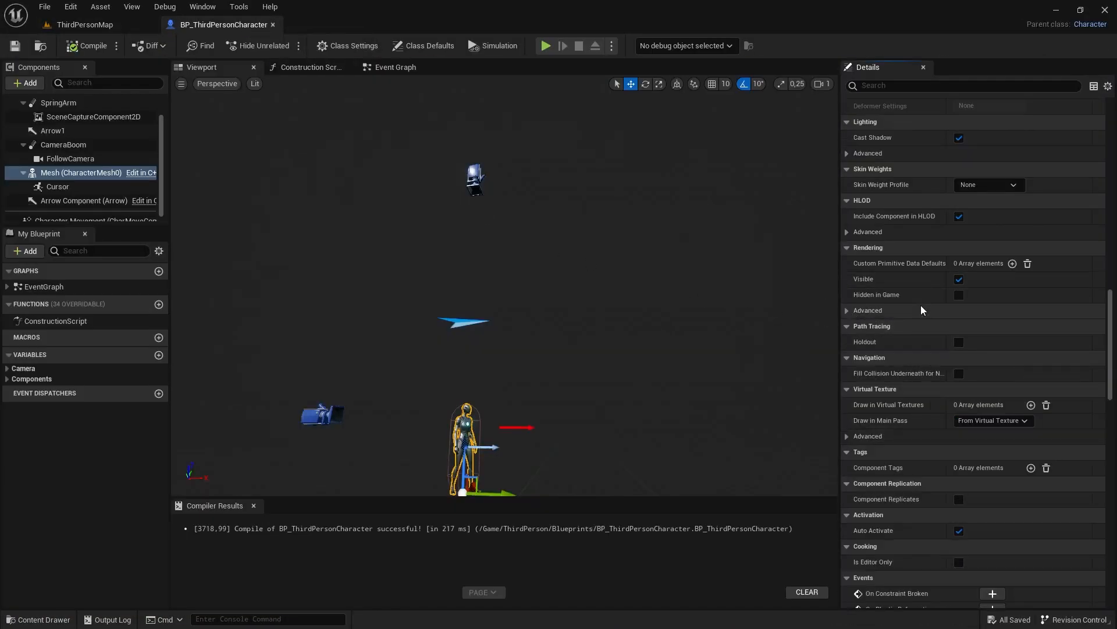
click(87, 116)
scroll(923, 374, up, 15)
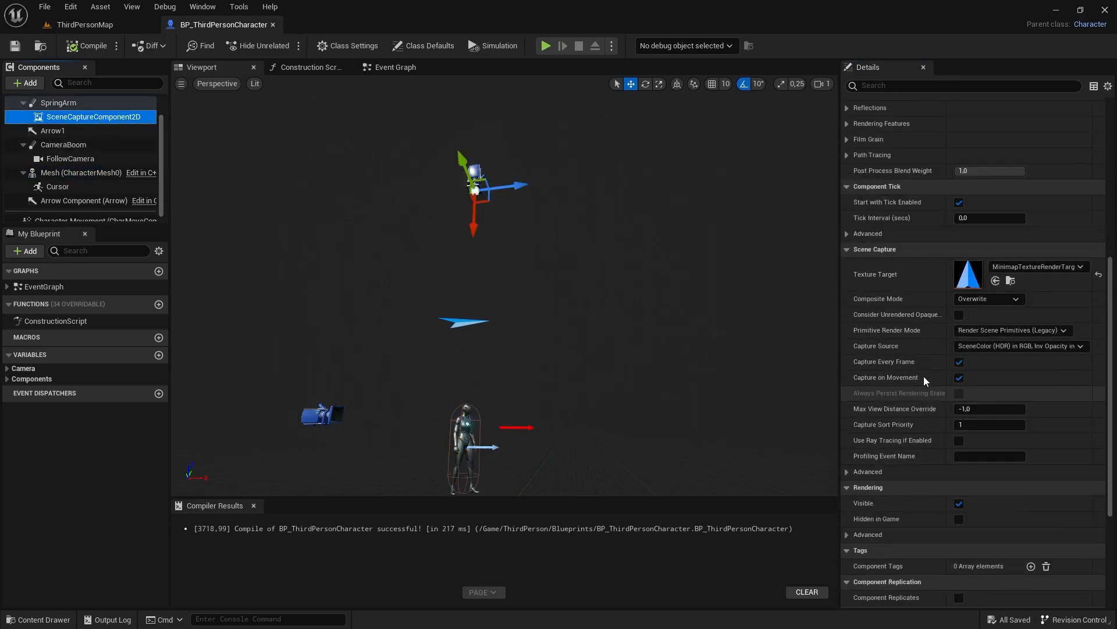
scroll(962, 323, up, 3)
click(967, 324)
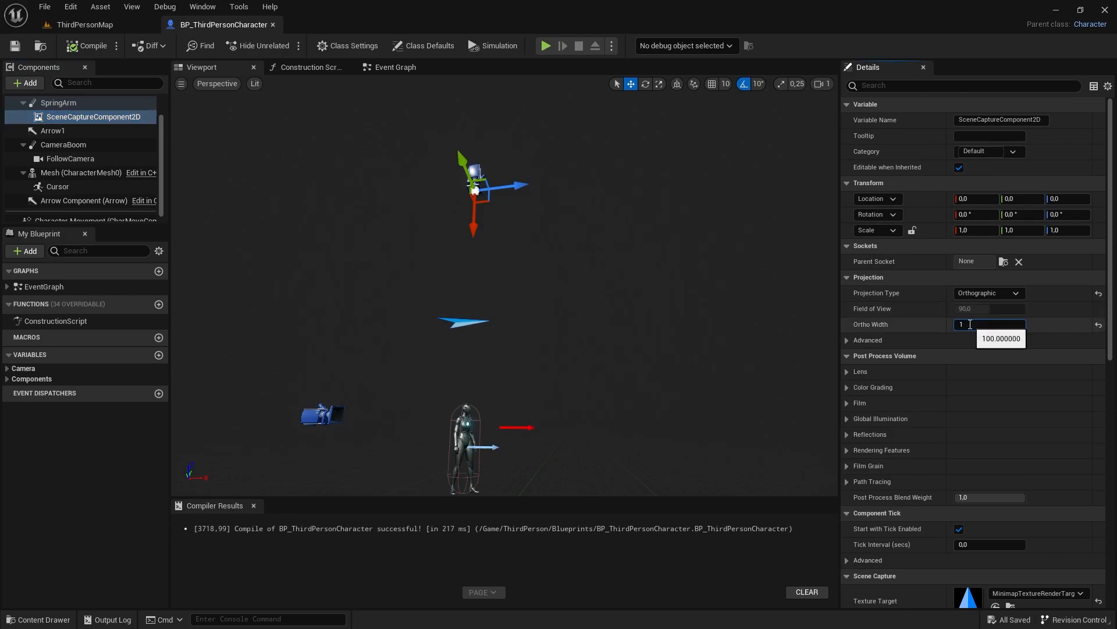
click(93, 45)
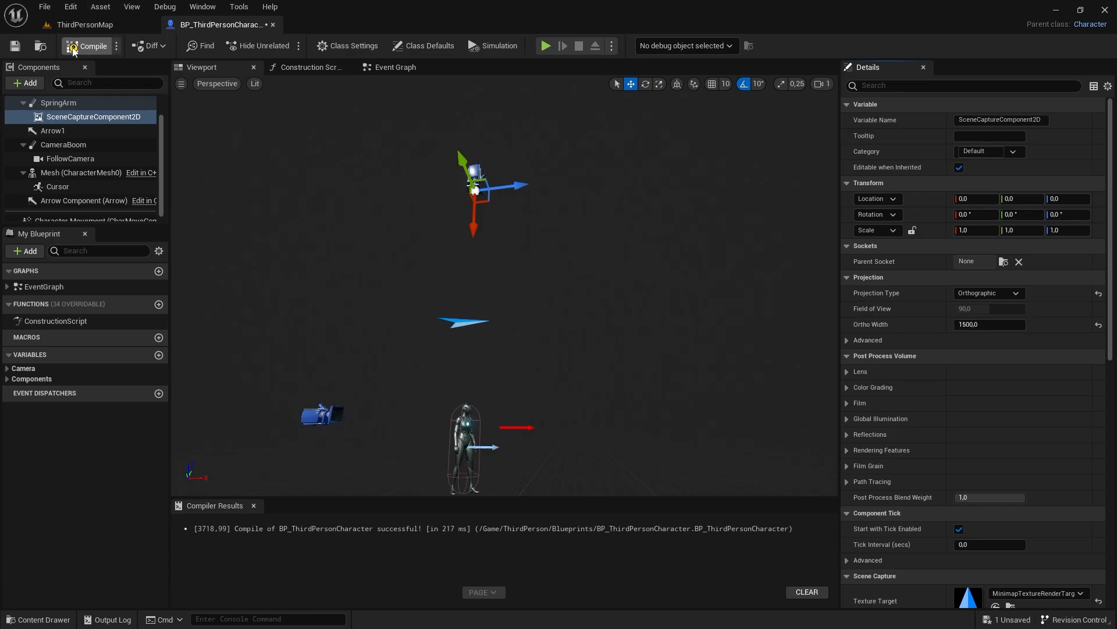
Step: Play ThirdPersonMap, running and jumping across the platforms to check the minimap at ortho width 1500, and stop the session
click(85, 25)
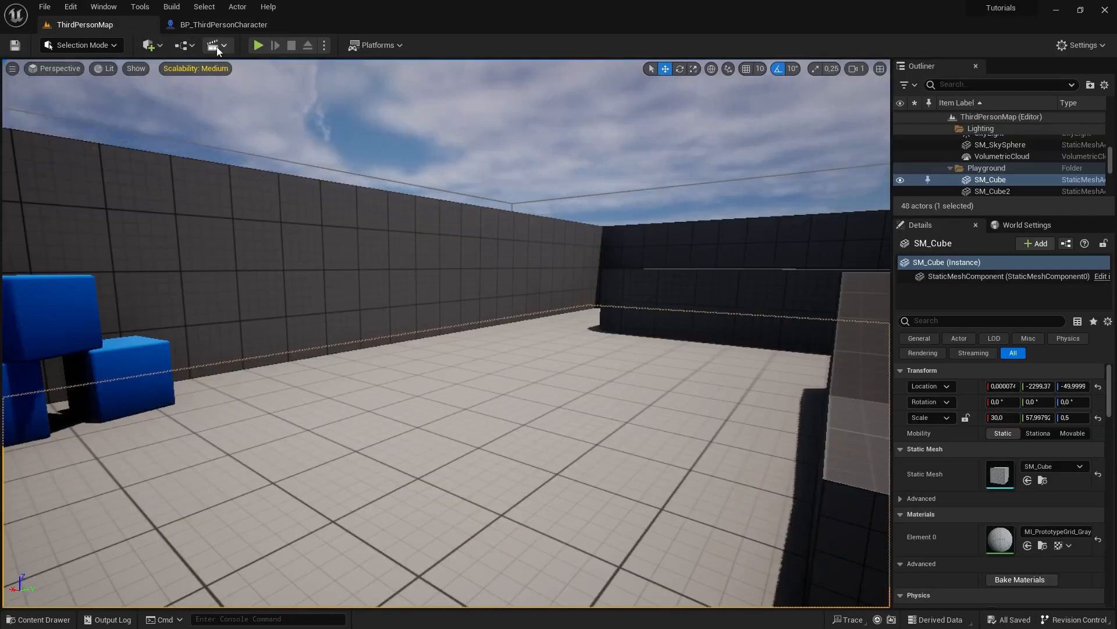
click(259, 45)
key(w)
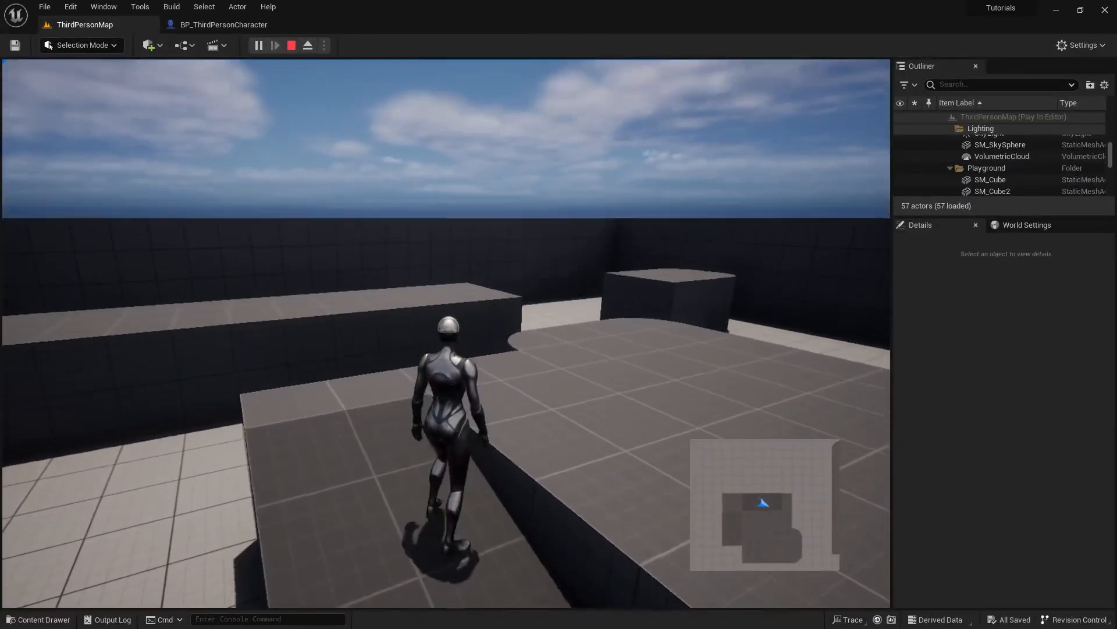
key(w)
key(d)
key(s)
key(d)
key(w)
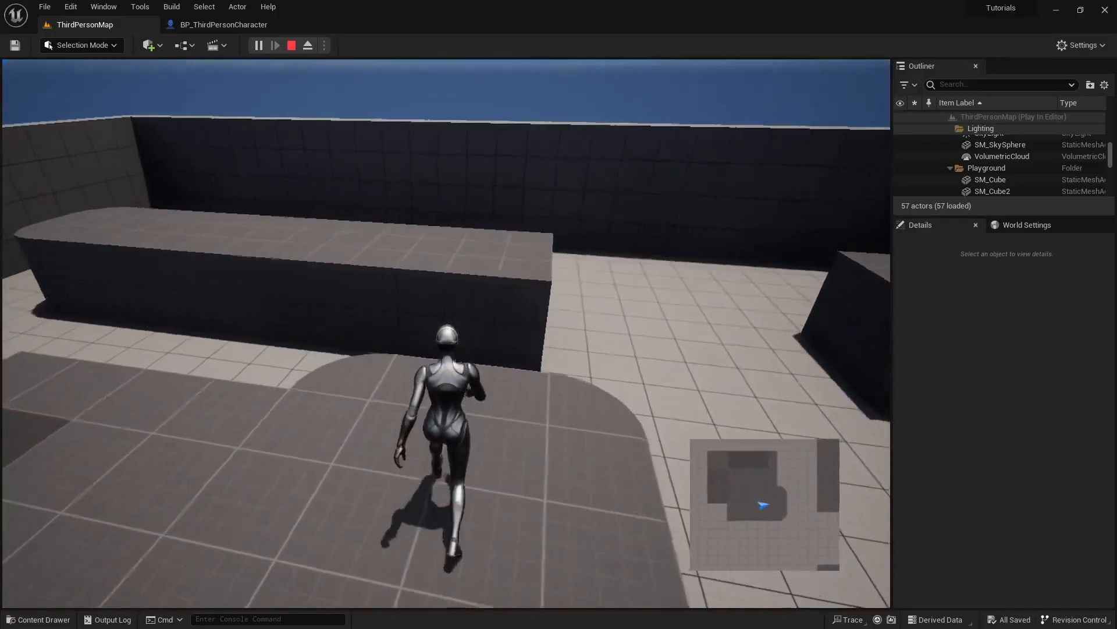
key(space)
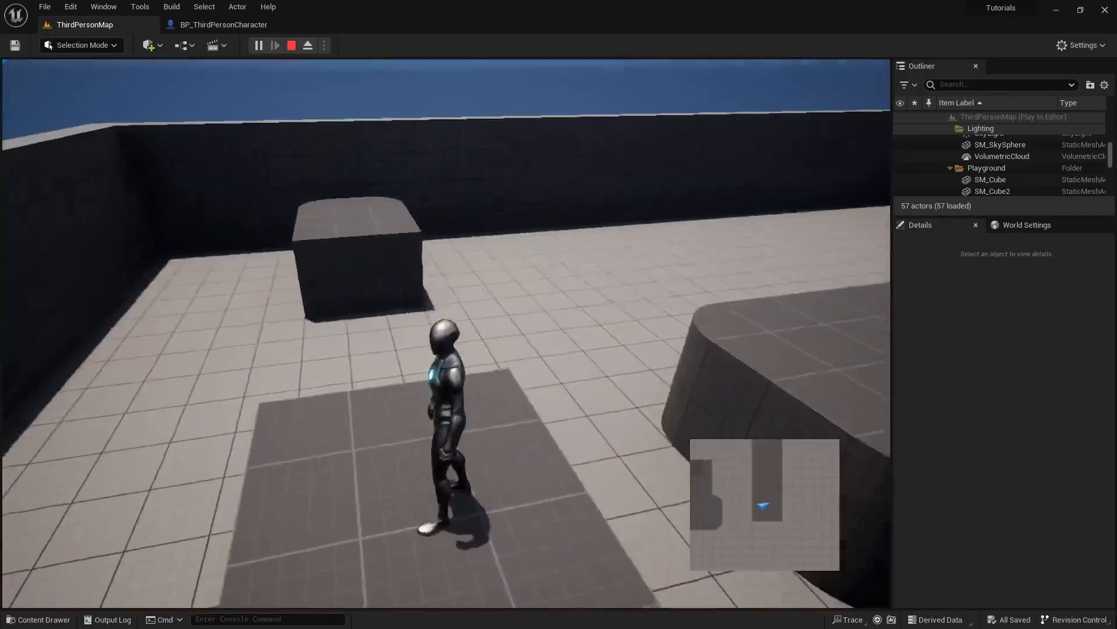
key(w)
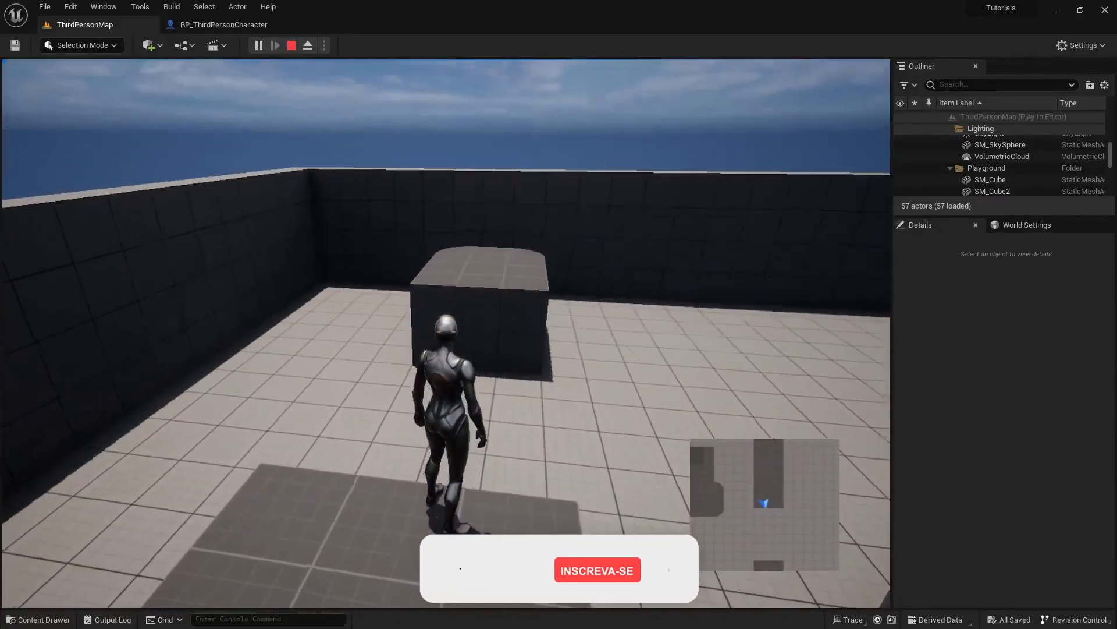
key(w)
key(space)
key(w)
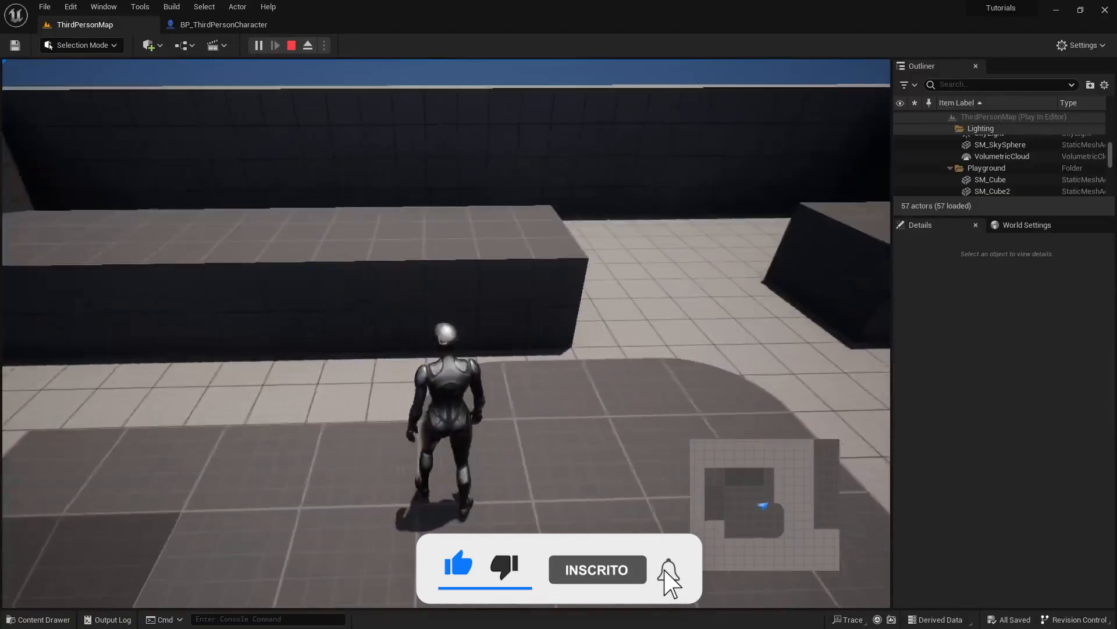
key(w)
key(w)
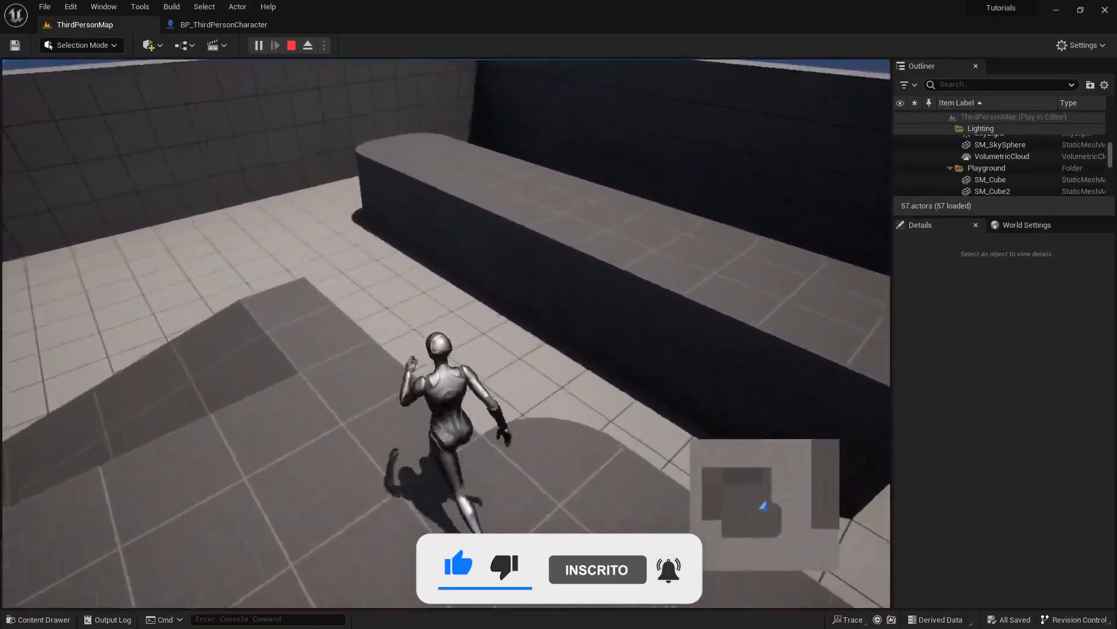
key(w)
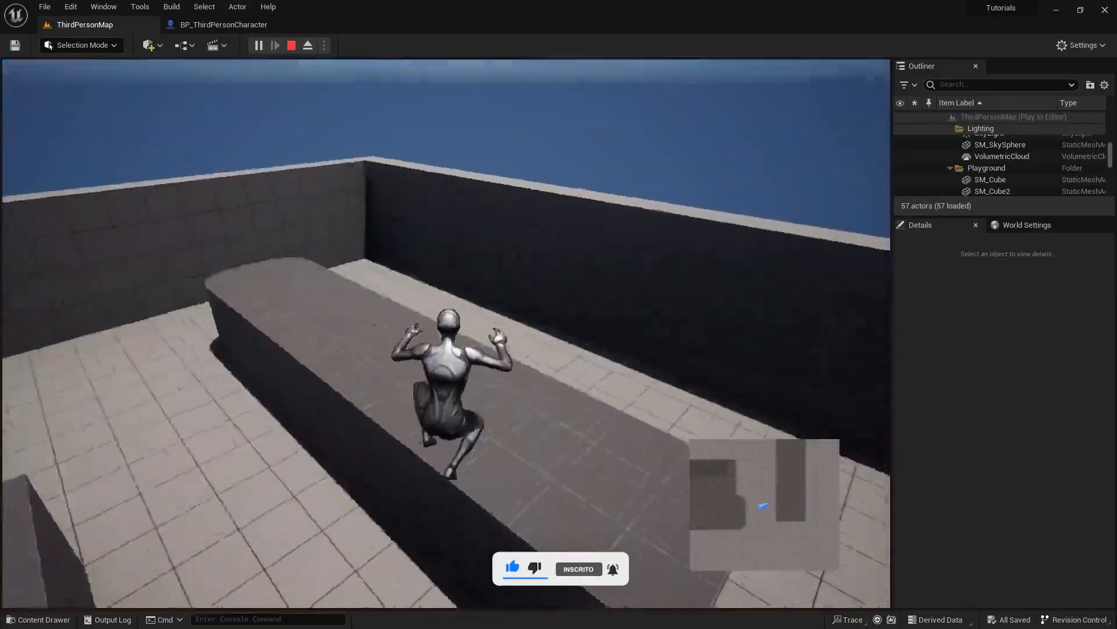
key(w)
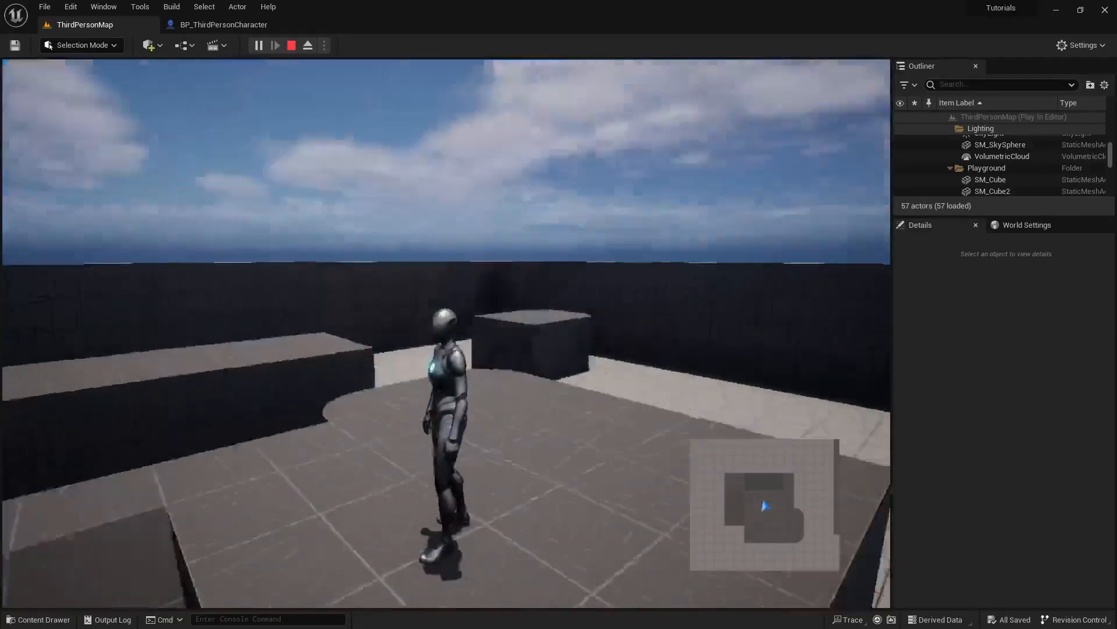
key(s)
key(Escape)
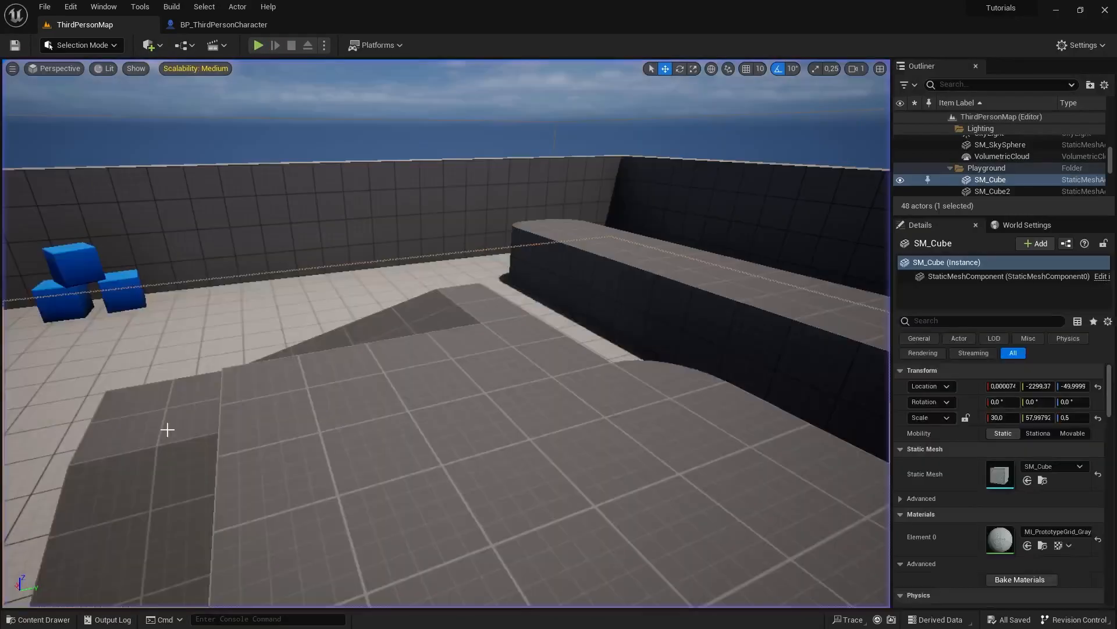
Step: Open the MinimapTextureRenderTarget2D_Mat material from the Minimap content folder and choose User Interface as its material domain
click(219, 26)
click(124, 25)
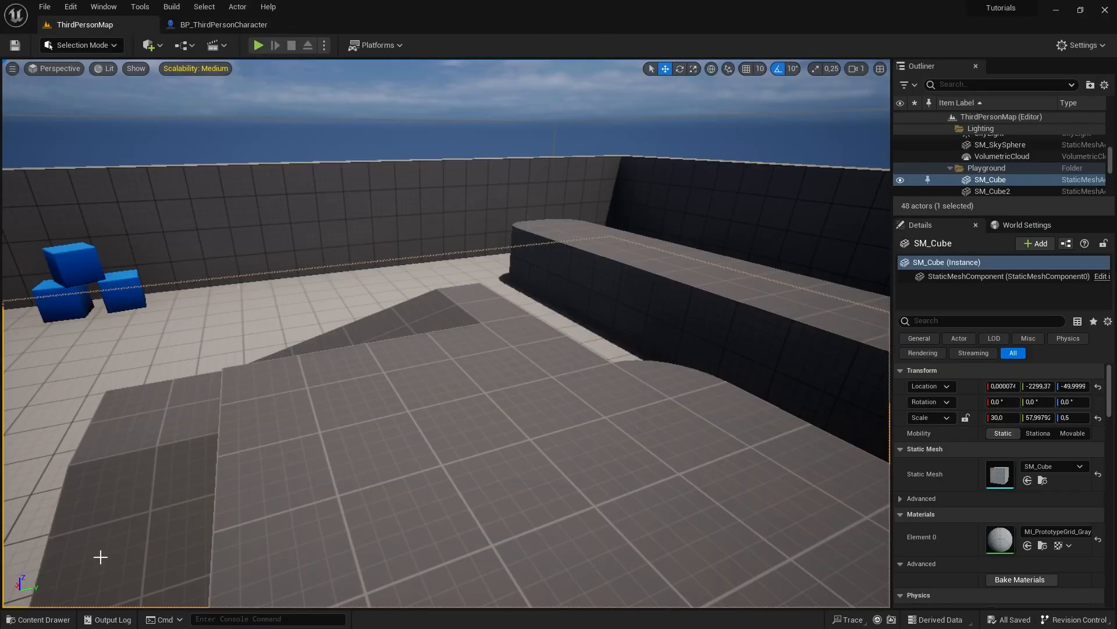
click(38, 619)
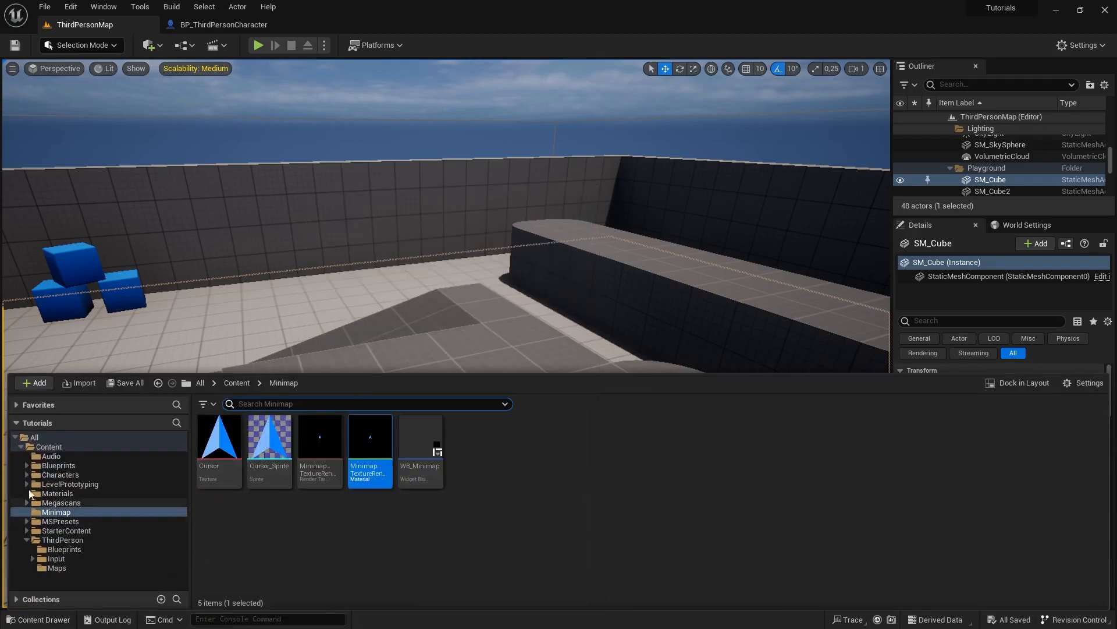
click(46, 447)
click(58, 513)
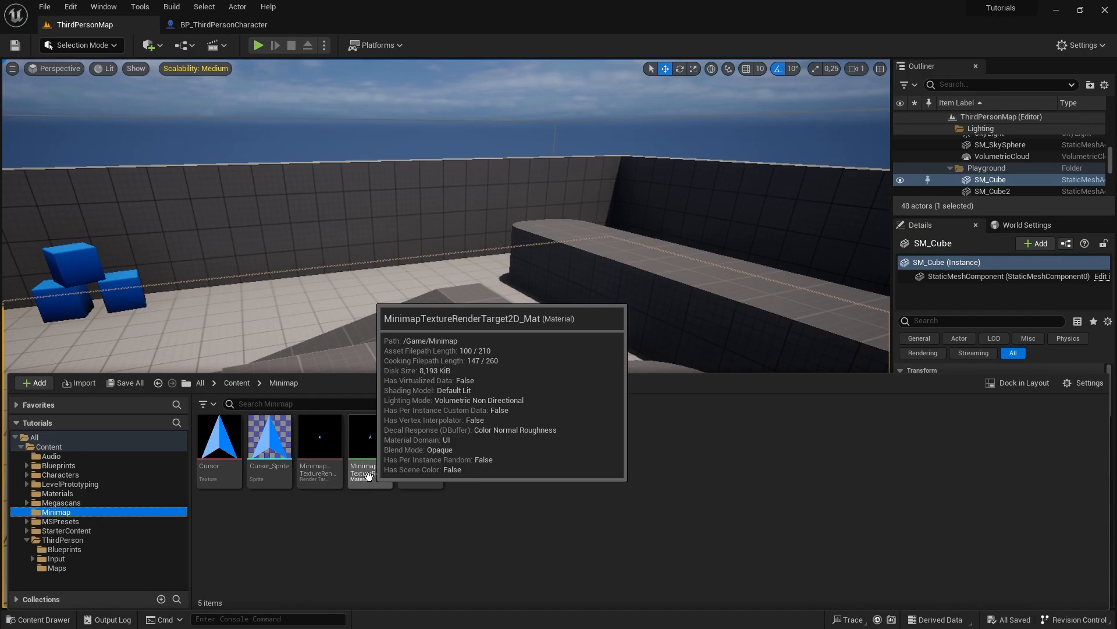
double_click(364, 468)
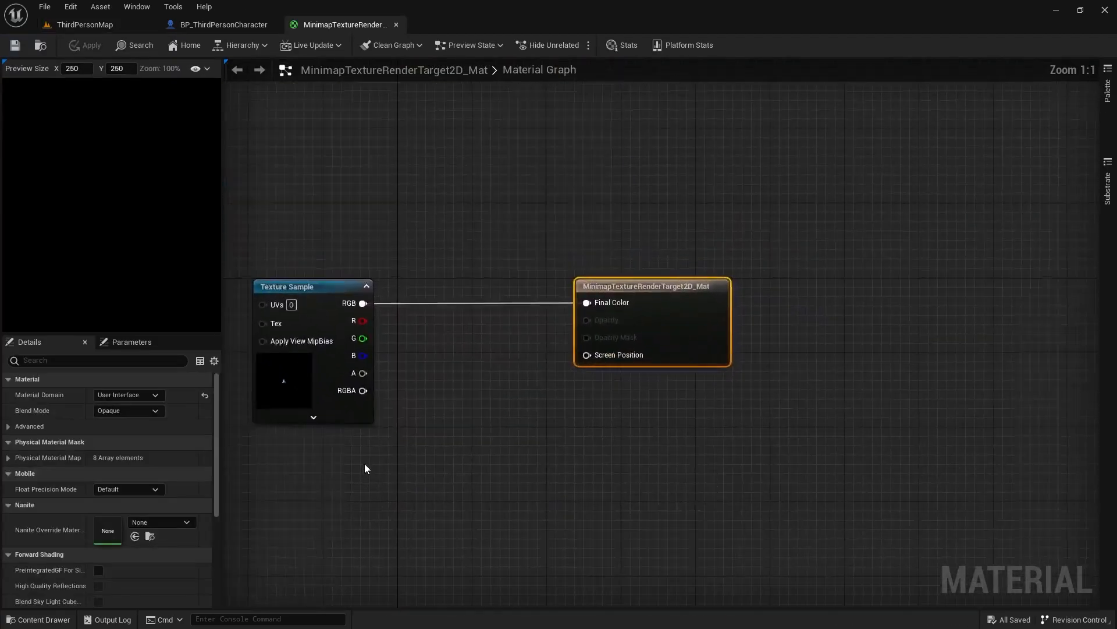
click(127, 396)
click(127, 462)
click(417, 404)
Step: Add a GeneratedRoundRect node below the texture-to-output connection in the material graph and start previewing that node
right_click(527, 424)
text(rou)
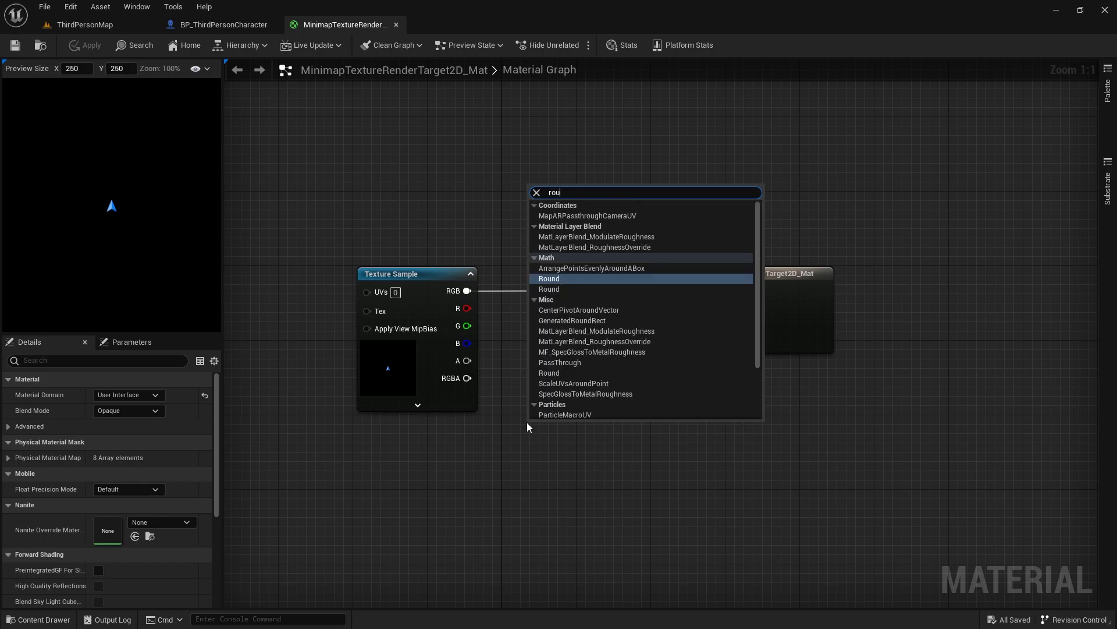
text(nd)
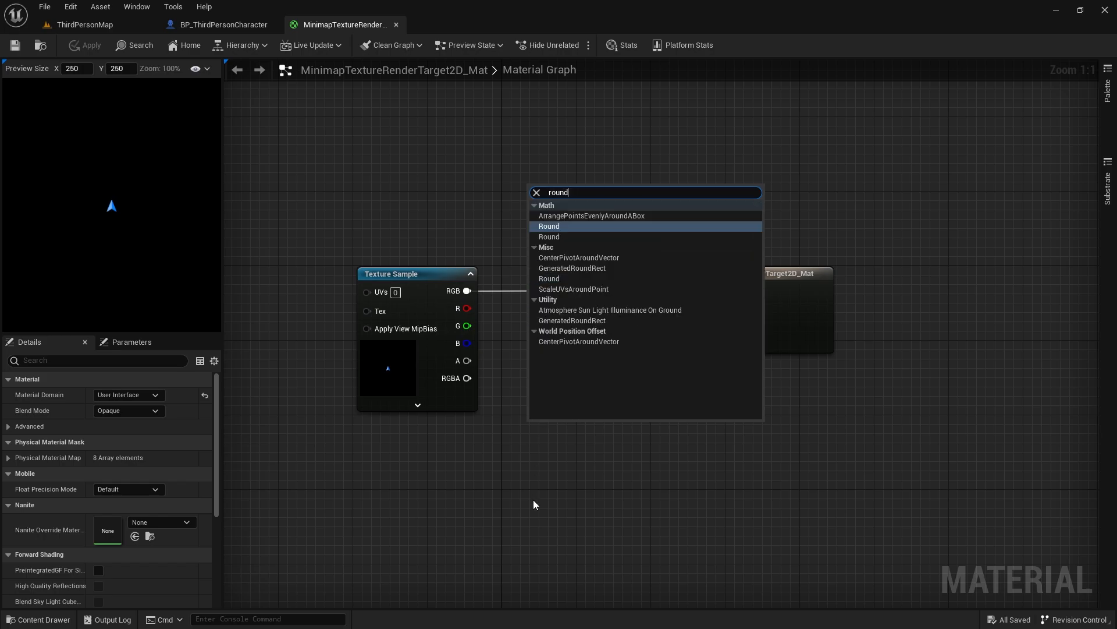
click(581, 271)
right_drag(571, 389, 625, 298)
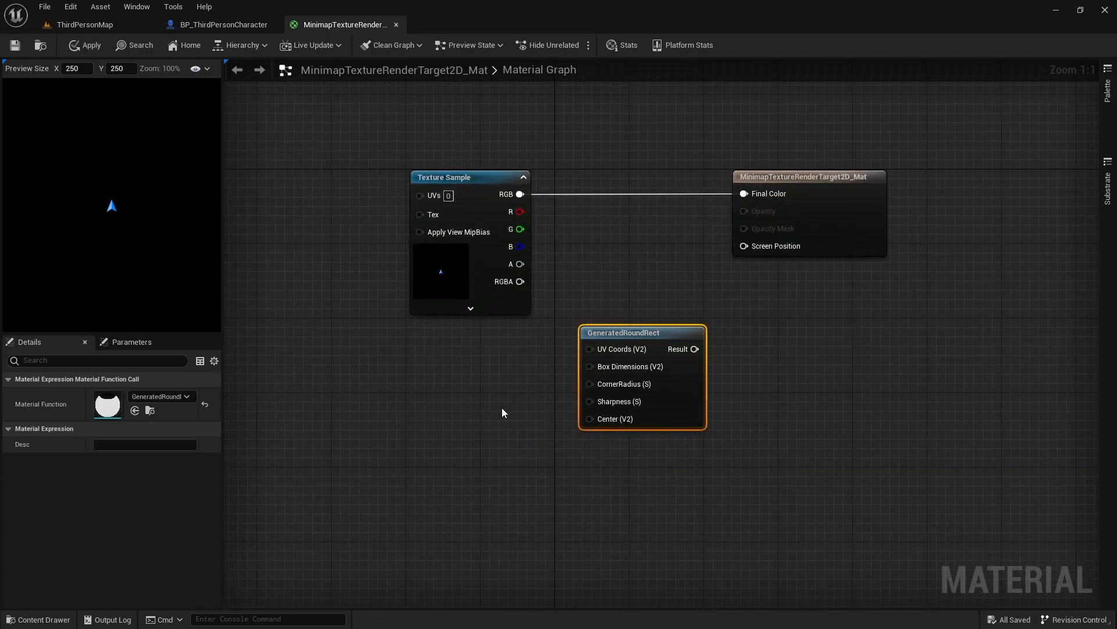
right_click(630, 334)
click(681, 358)
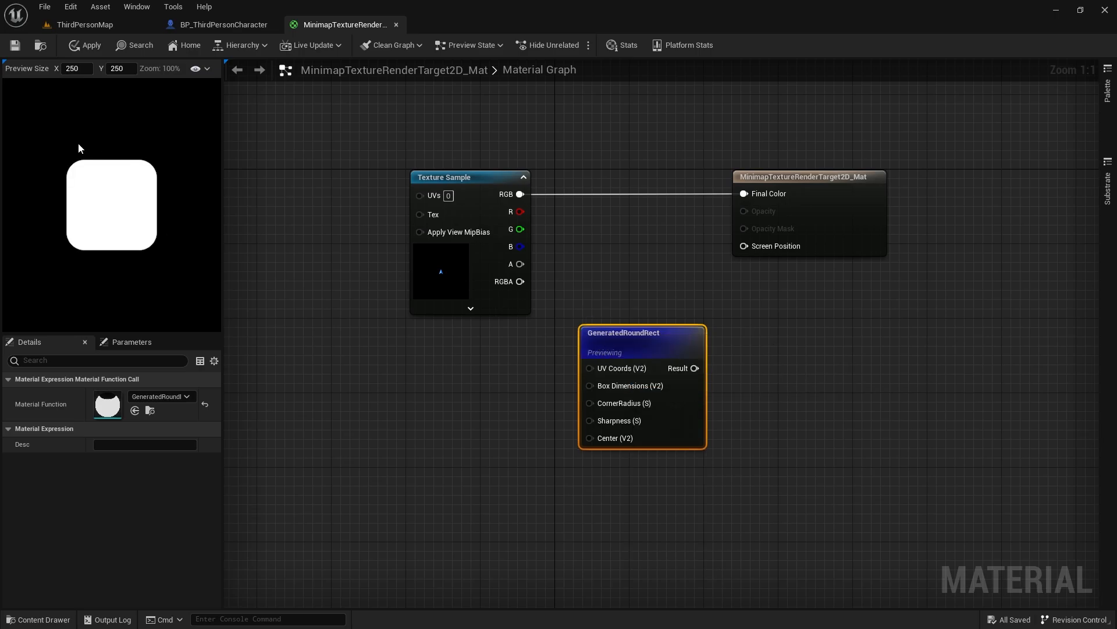
right_drag(498, 387, 478, 359)
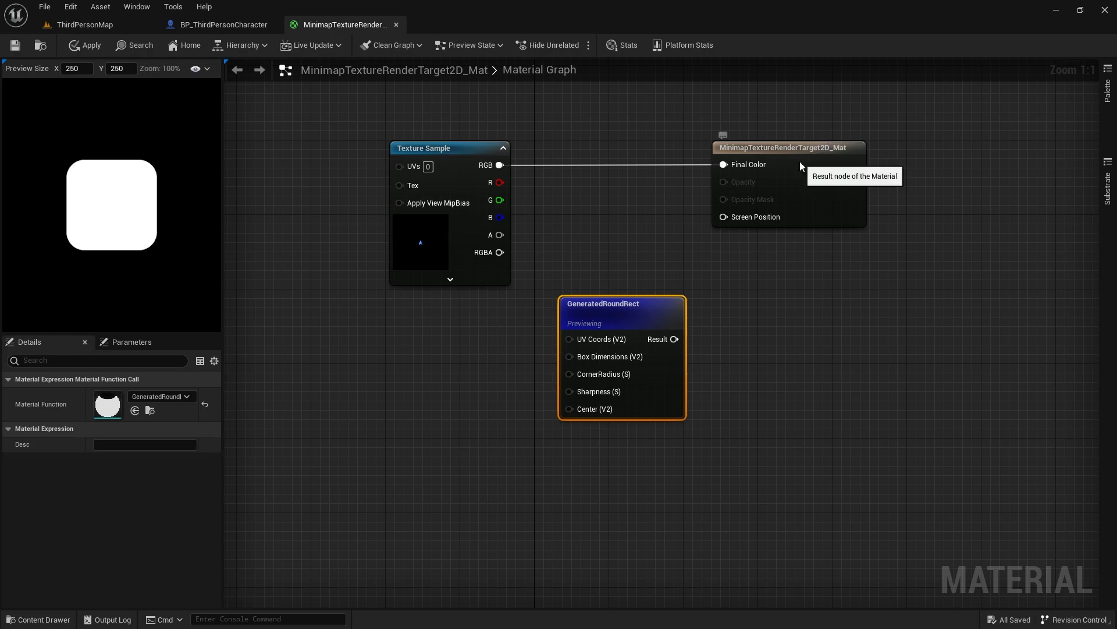
Step: Set the material's blend mode to Masked, connect the GeneratedRoundRect result to Opacity Mask, and apply and save the material
click(776, 159)
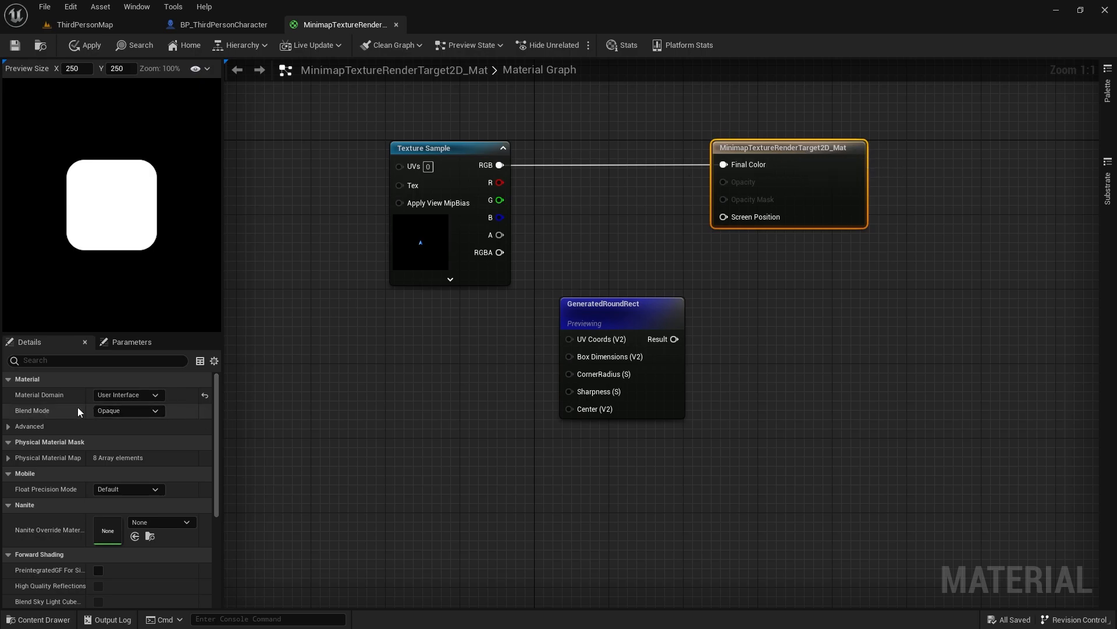
click(122, 411)
click(117, 432)
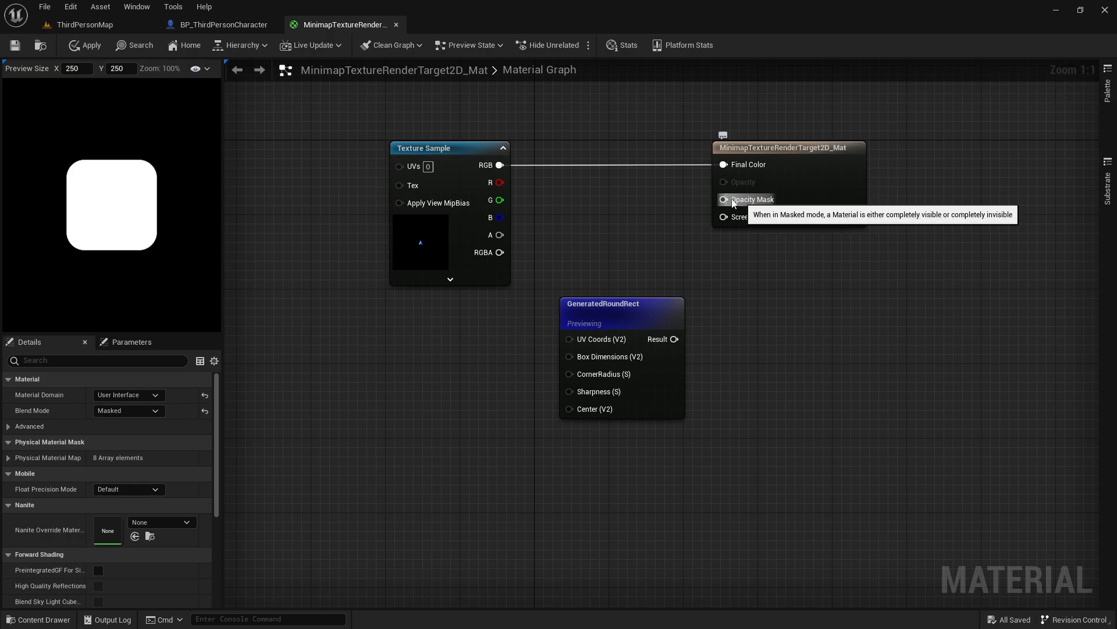
drag(674, 339, 725, 202)
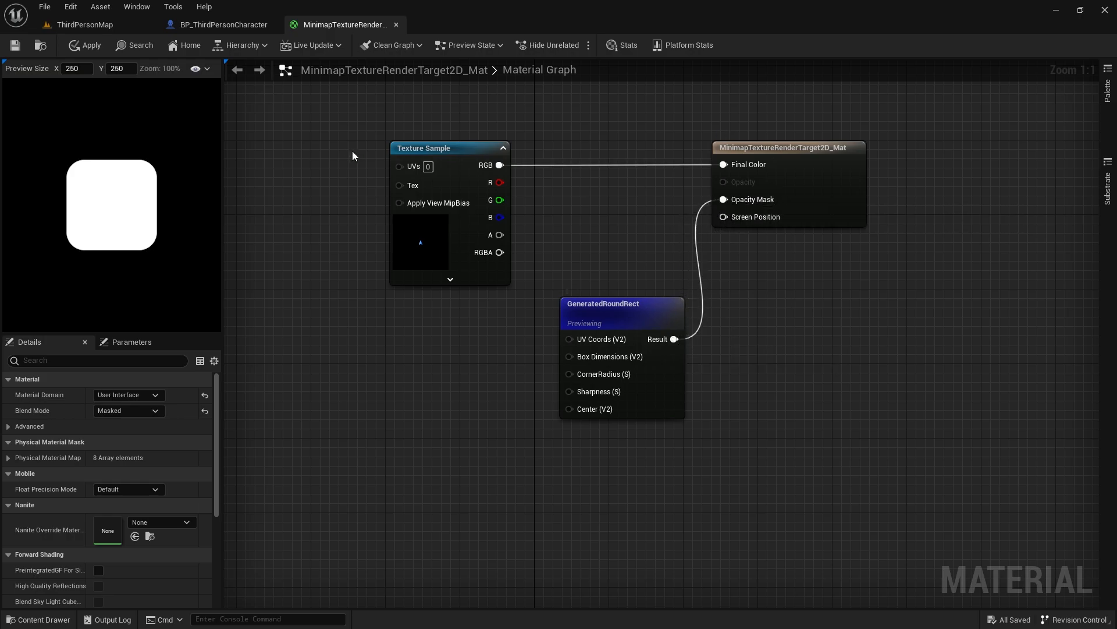
click(88, 46)
key(ctrl+s)
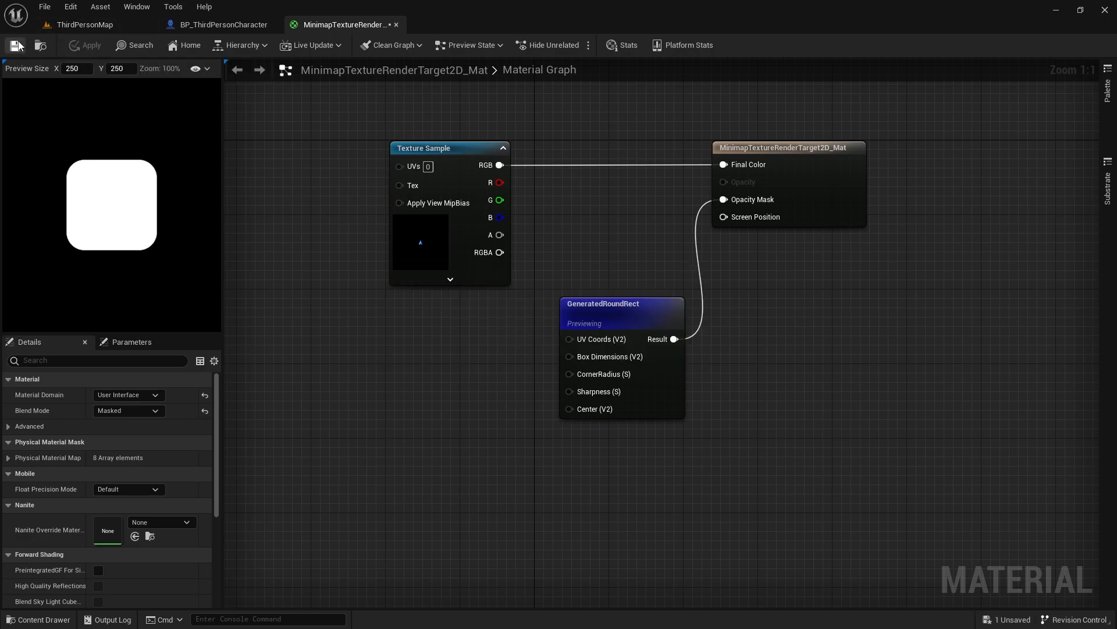
Step: Play ThirdPersonMap to check the minimap's rounded-rectangle mask, and end the session
click(103, 24)
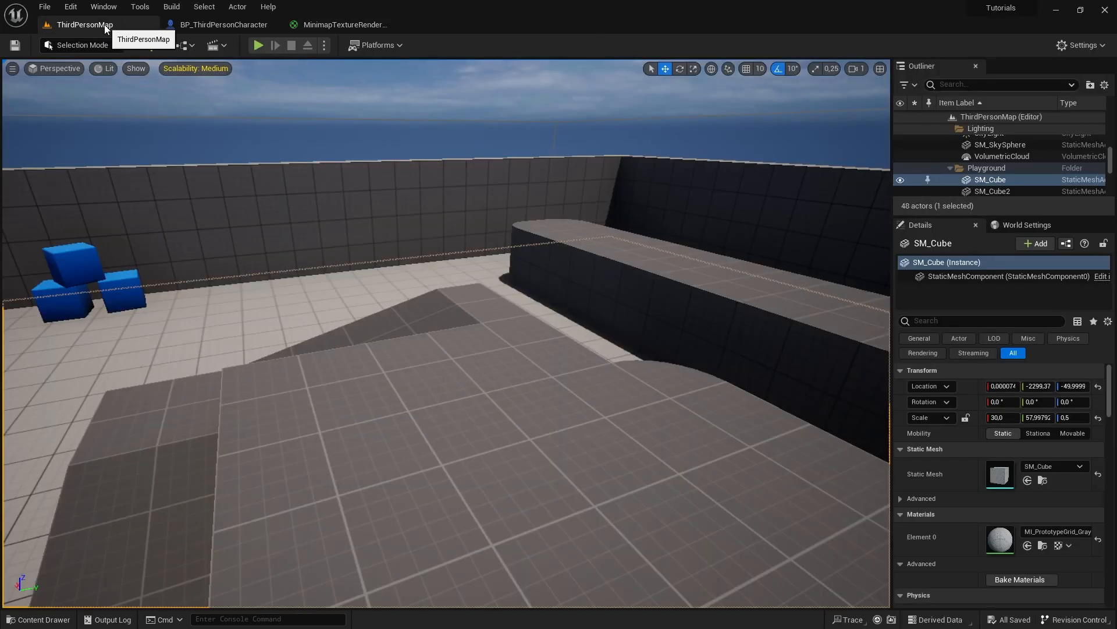
click(258, 45)
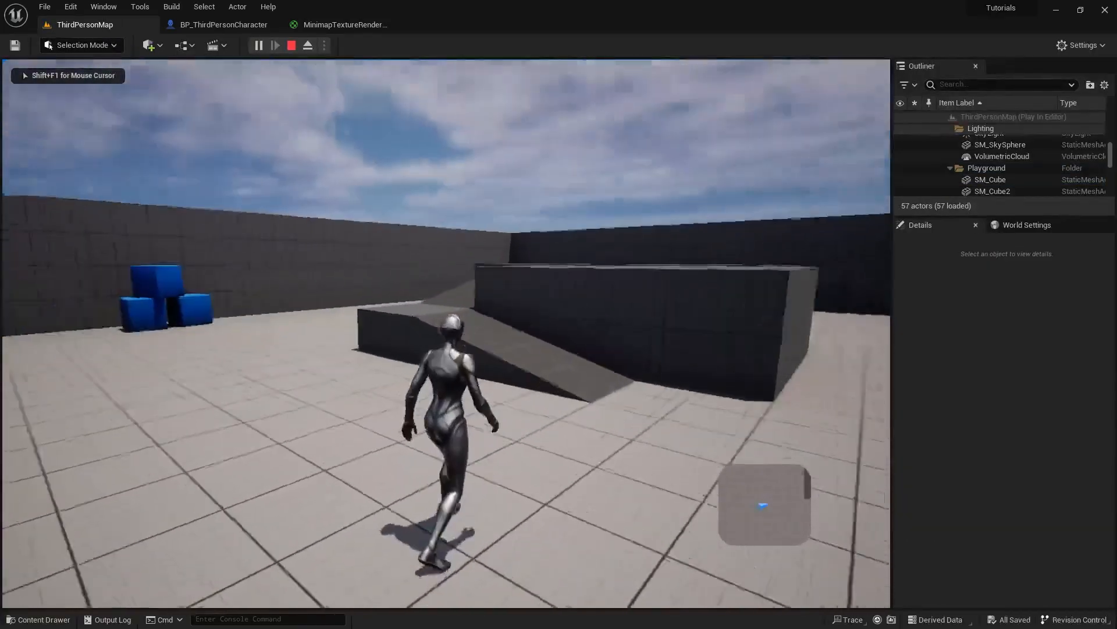
key(Escape)
Step: Add a scalar Constant node to the minimap material graph and place it beneath the Texture Sample node
click(369, 24)
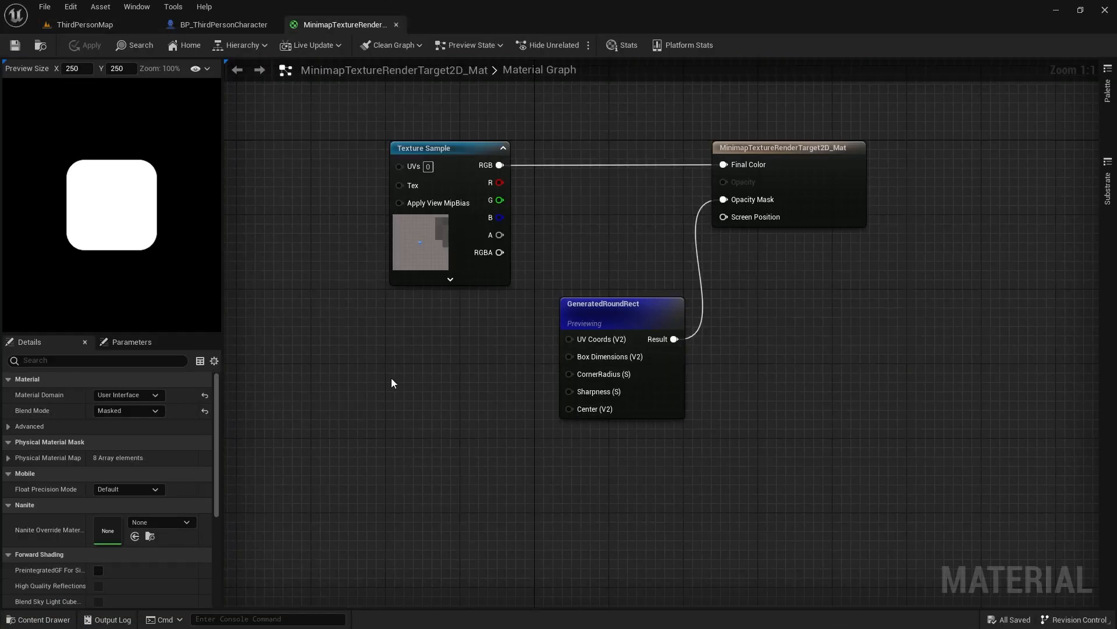
click(425, 354)
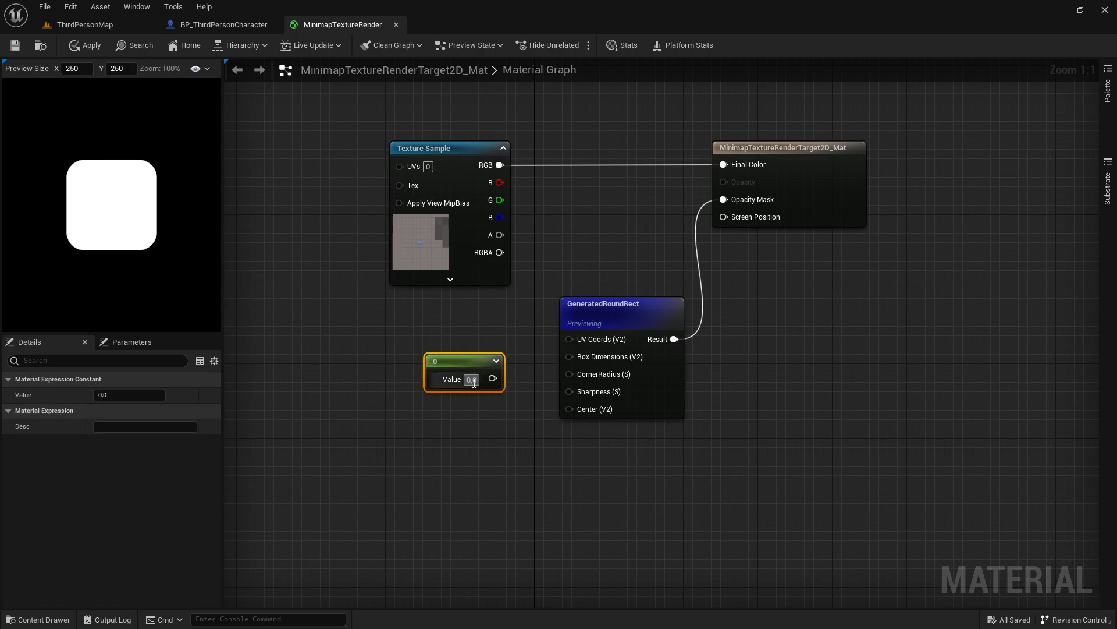
drag(465, 362, 445, 335)
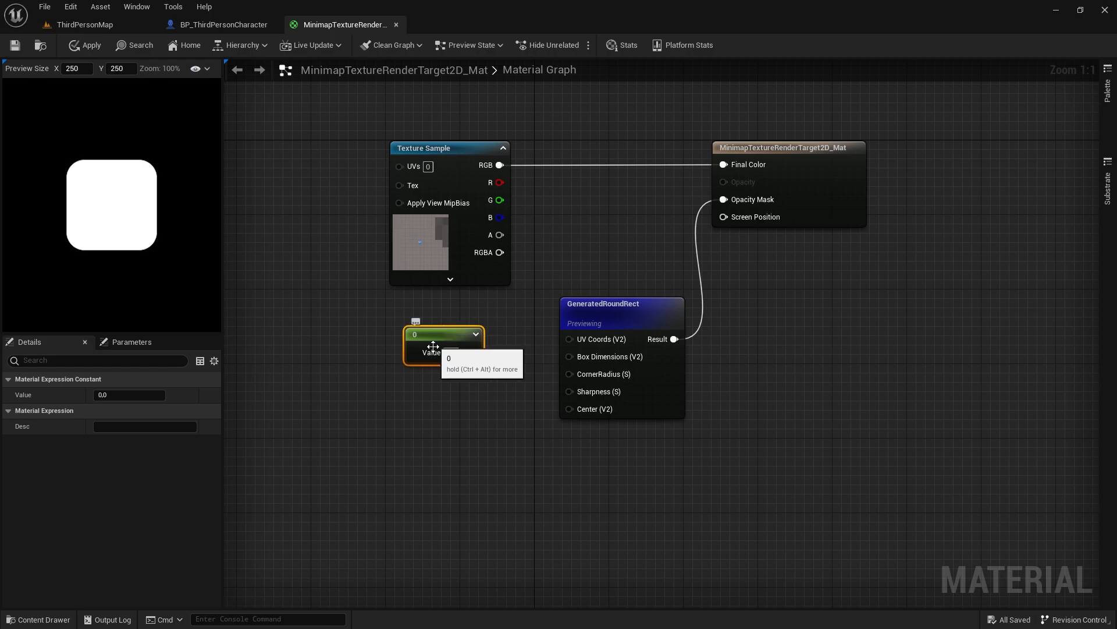
Step: Try out Constant2Vector and Constant3Vector nodes beneath the scalar constant, and delete both of them
click(414, 397)
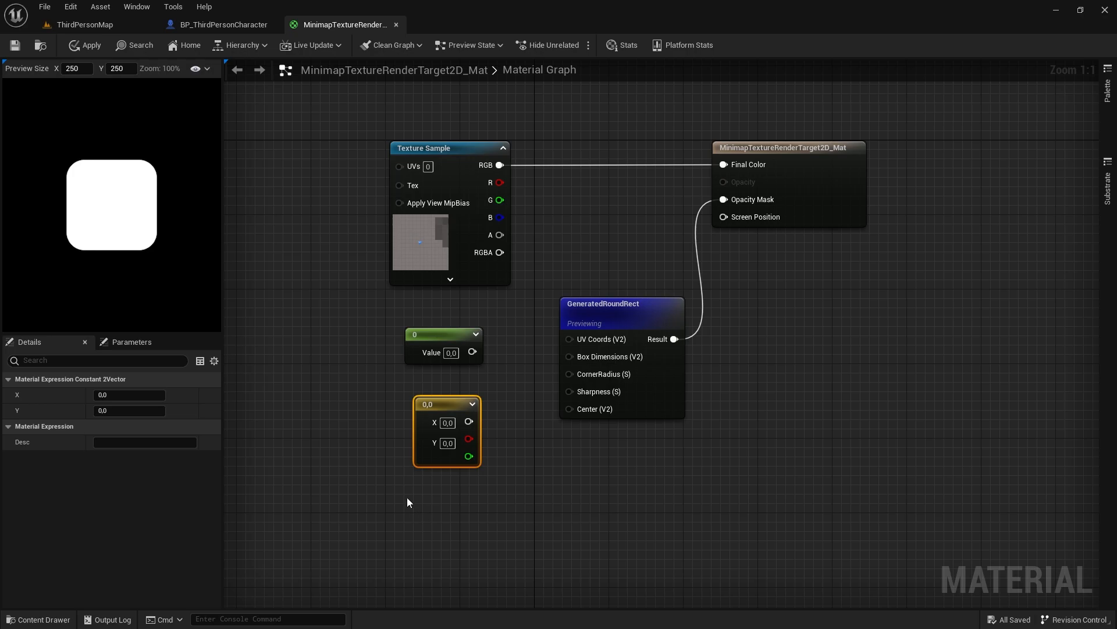
click(424, 491)
click(424, 491)
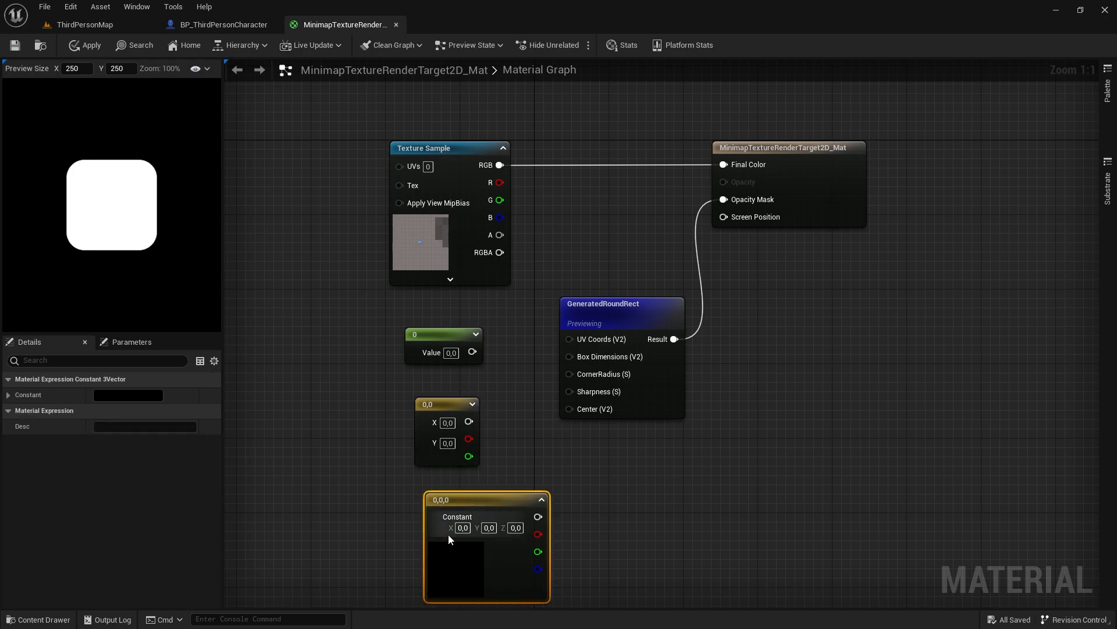
drag(490, 494, 469, 486)
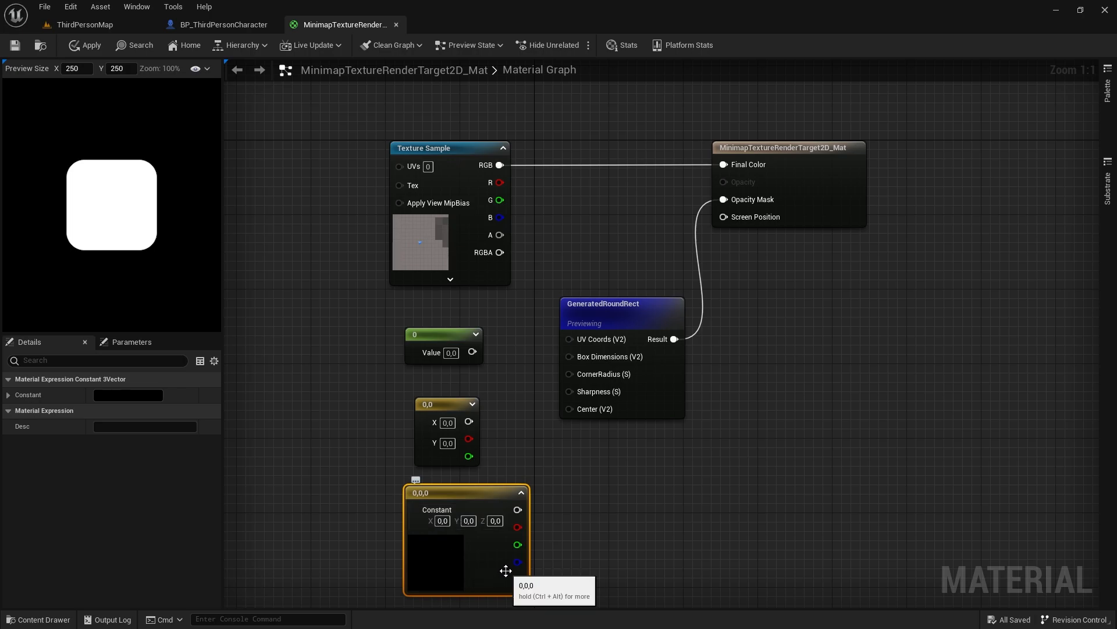
drag(534, 530, 433, 408)
key(Delete)
Step: Connect the scalar constant to the CornerRadius input of GeneratedRoundRect and set the constant's value to 1
click(438, 342)
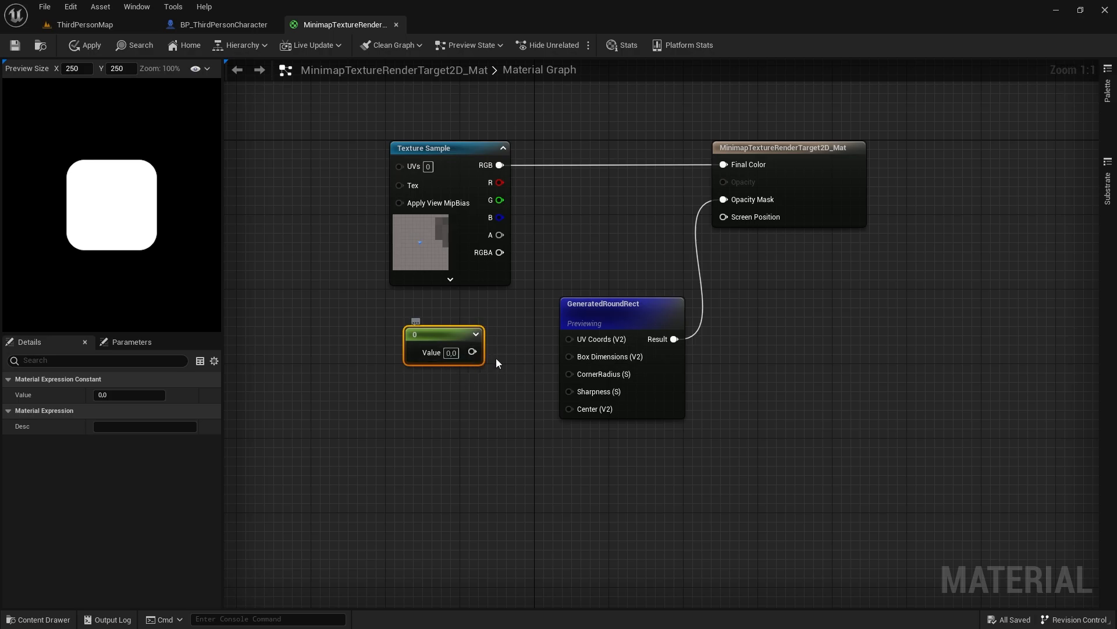
drag(477, 352, 569, 372)
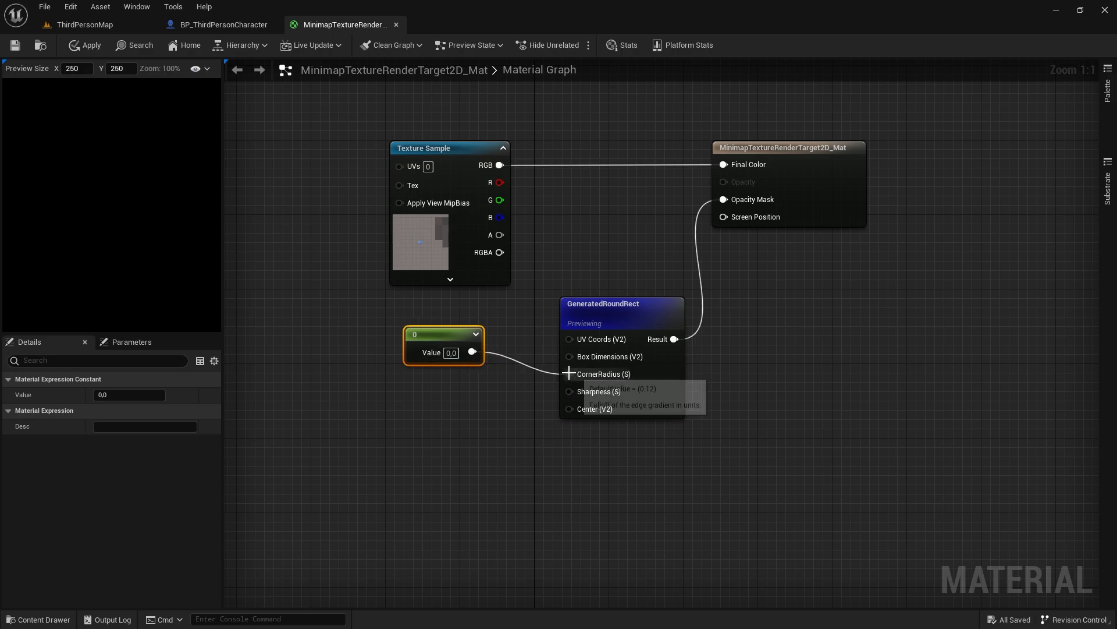
click(610, 315)
click(451, 352)
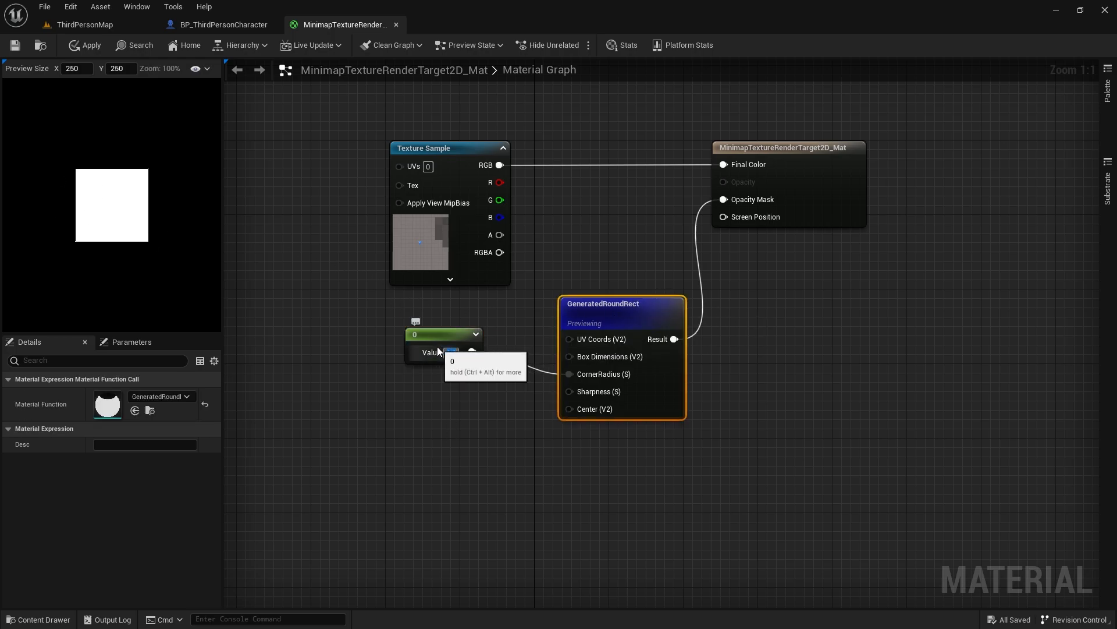
text(1)
key(Return)
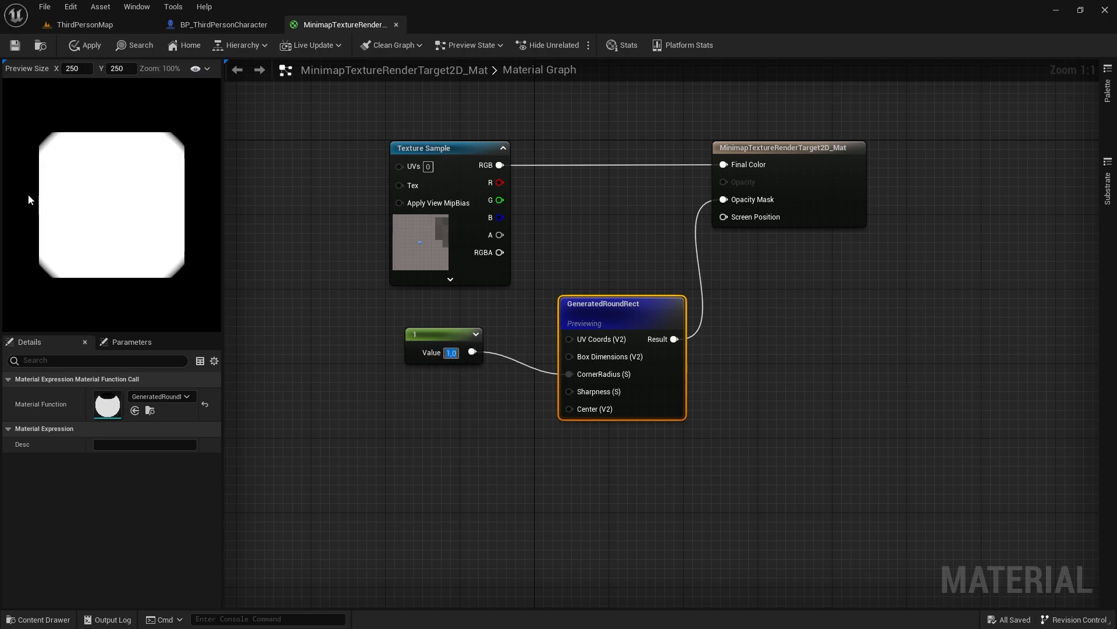
Step: Set the constant feeding the CornerRadius input of GeneratedRoundRect to 0.5
text(0,5)
key(Return)
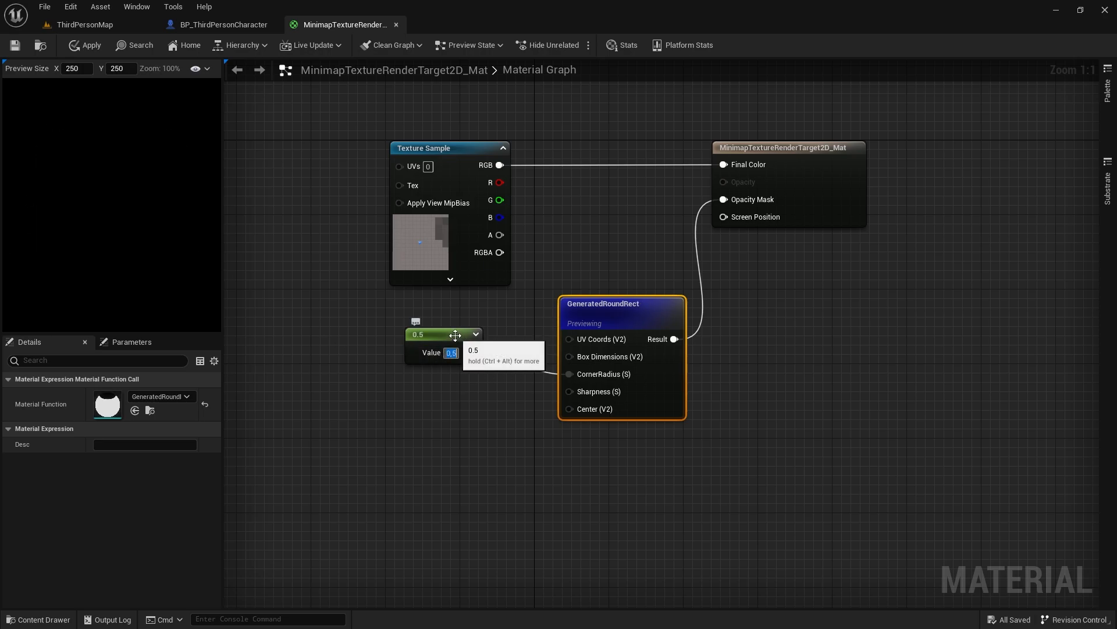
click(452, 472)
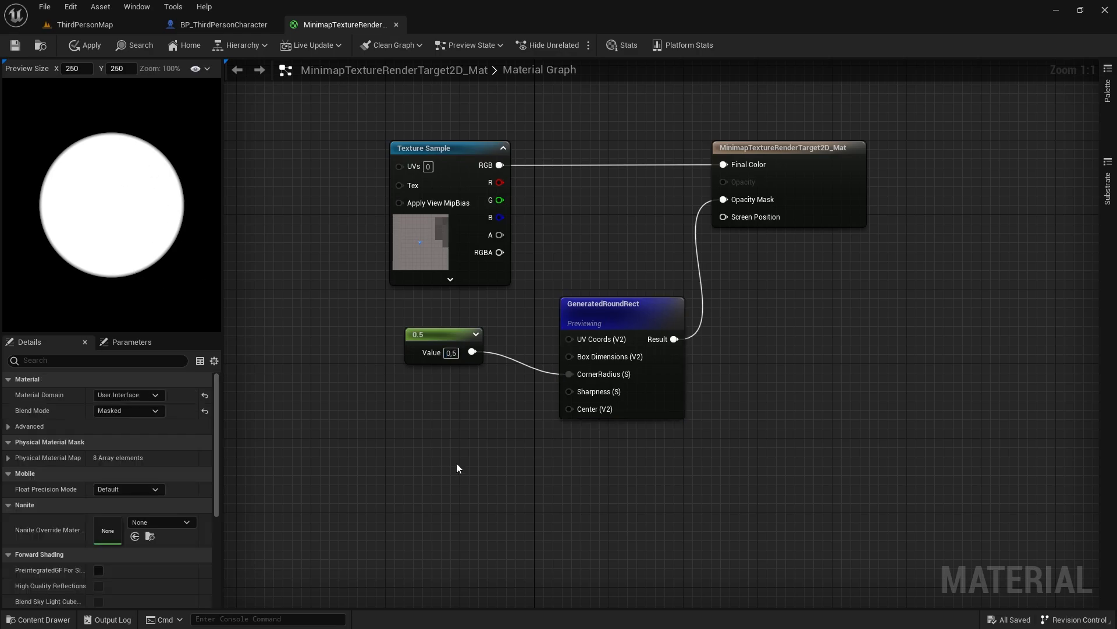
Step: Add a second scalar Constant node, connect it to GeneratedRoundRect's Sharpness input, and align it beneath the CornerRadius constant
click(418, 398)
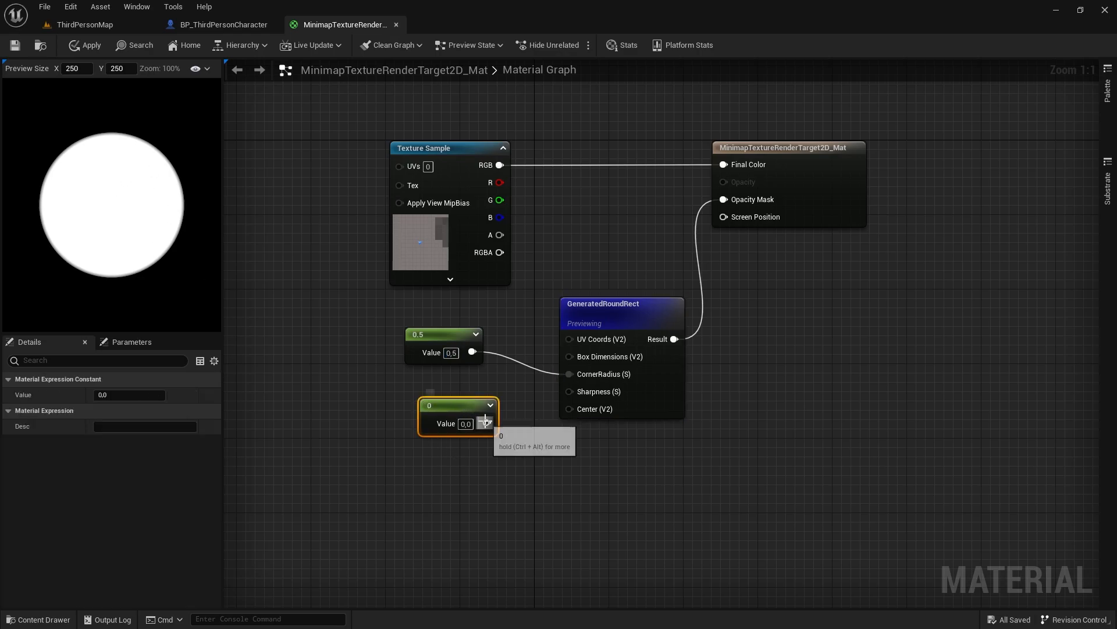
drag(487, 423, 569, 391)
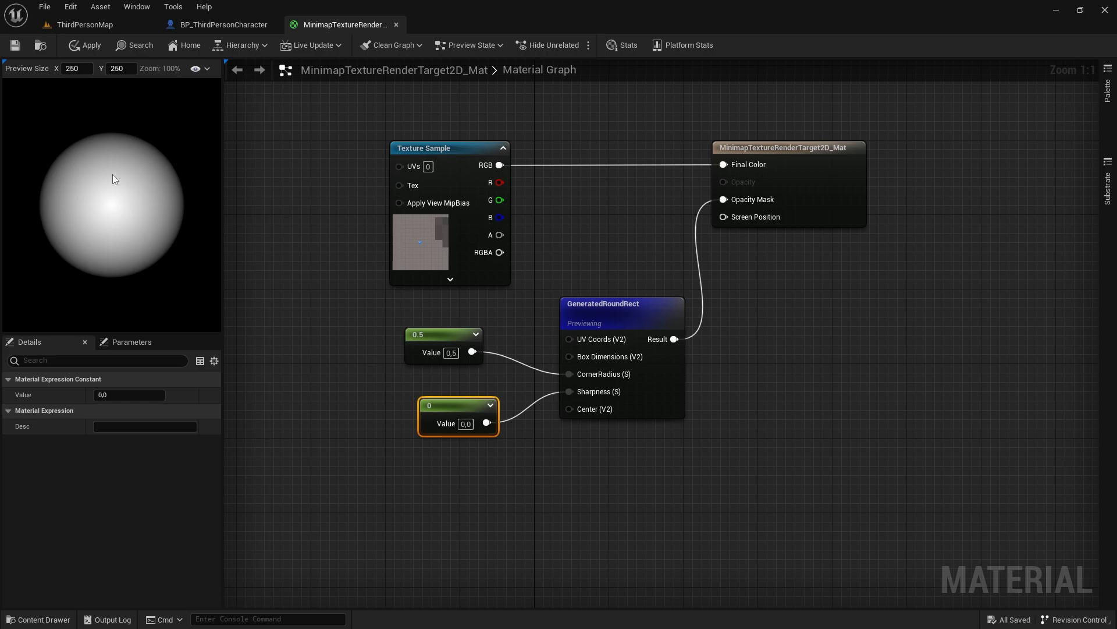
drag(456, 402, 442, 386)
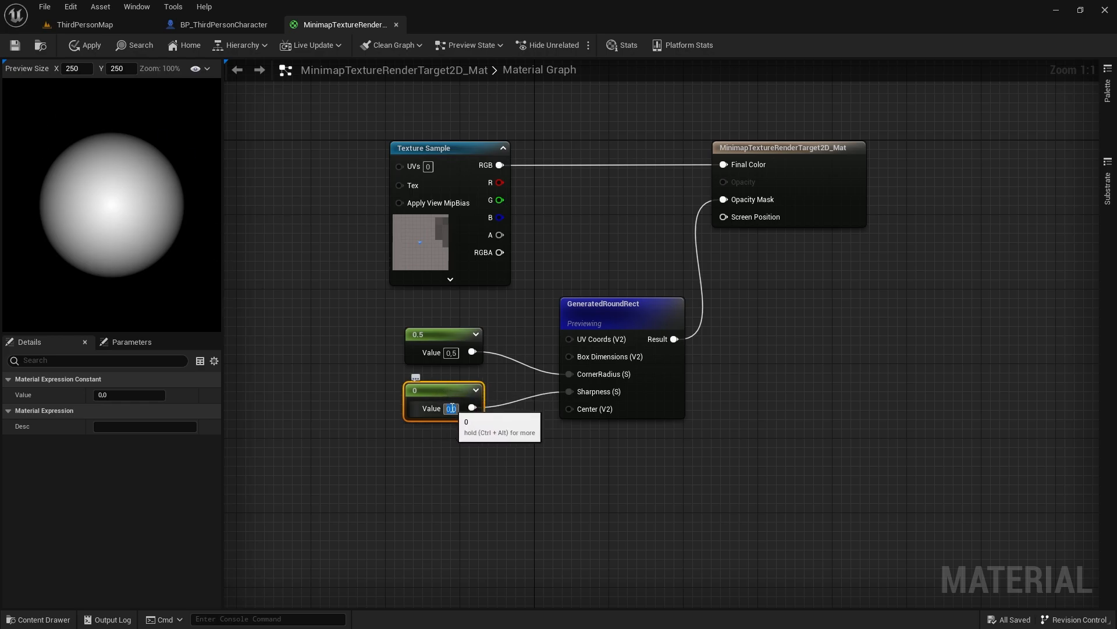
Step: Set the Sharpness constant to 100 and apply the changes to the minimap material
click(452, 407)
text(100)
key(Return)
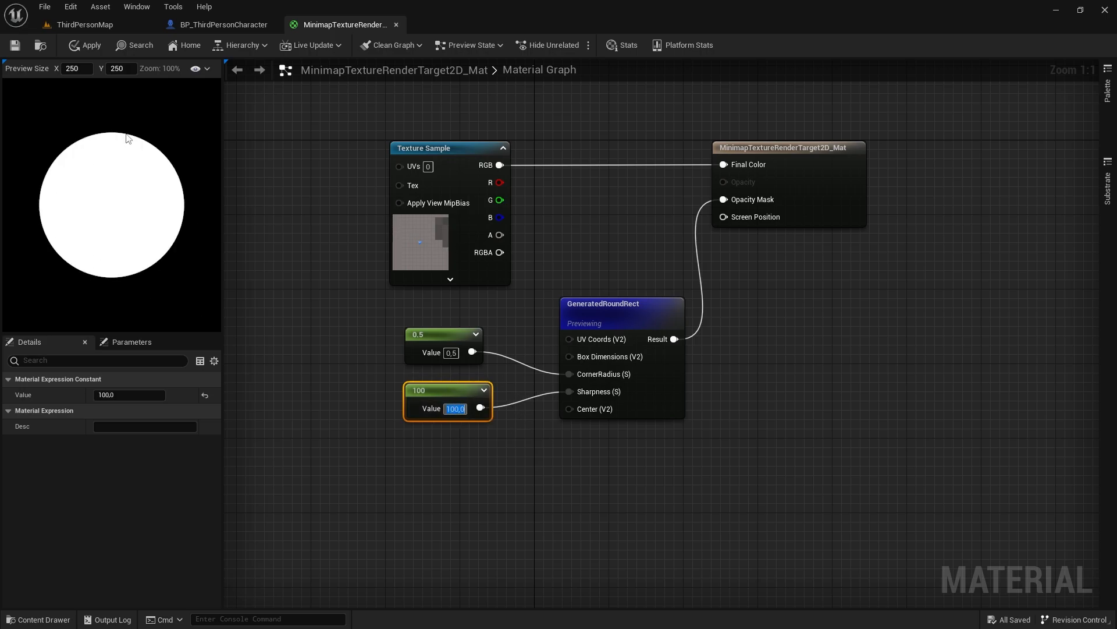
click(85, 45)
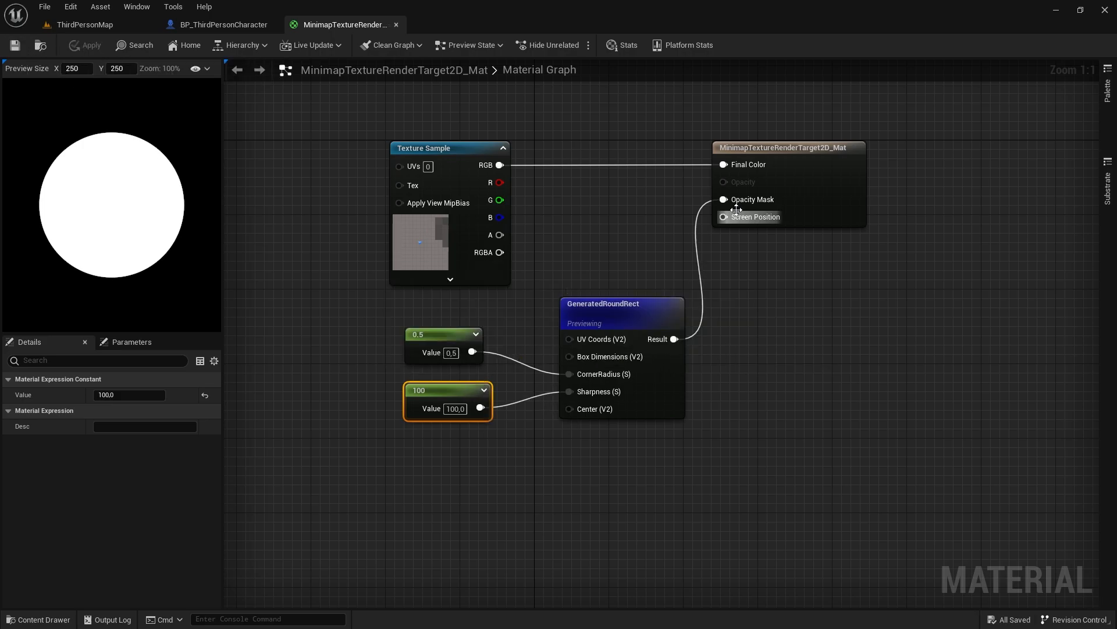
click(793, 169)
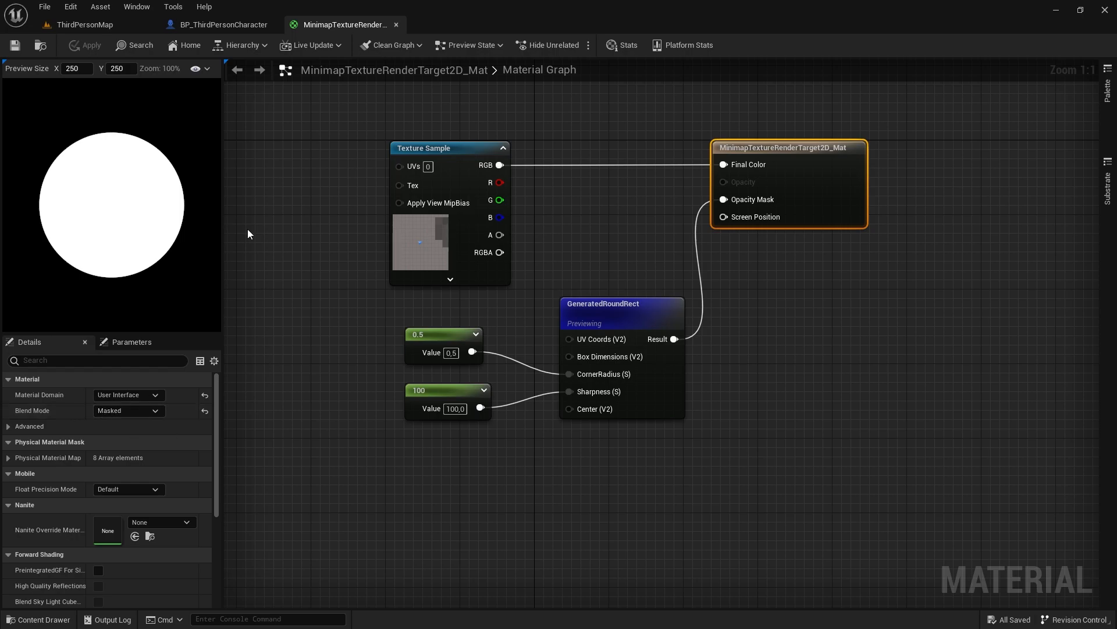
Step: Play ThirdPersonMap, move the character to check the minimap's circular mask, and end the session
click(87, 24)
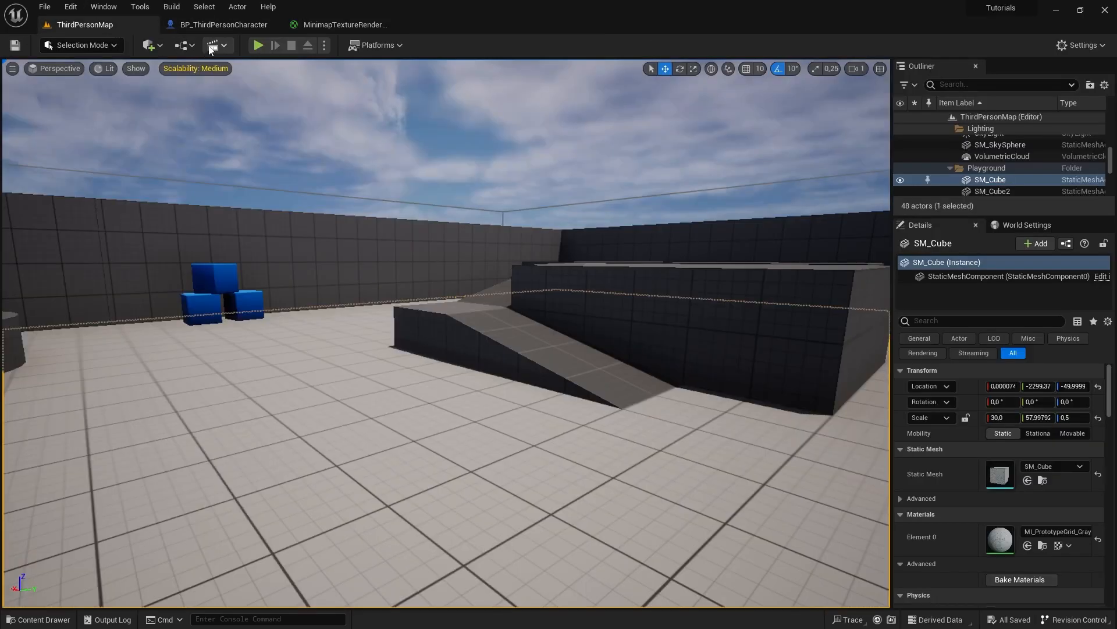
click(258, 46)
key(w)
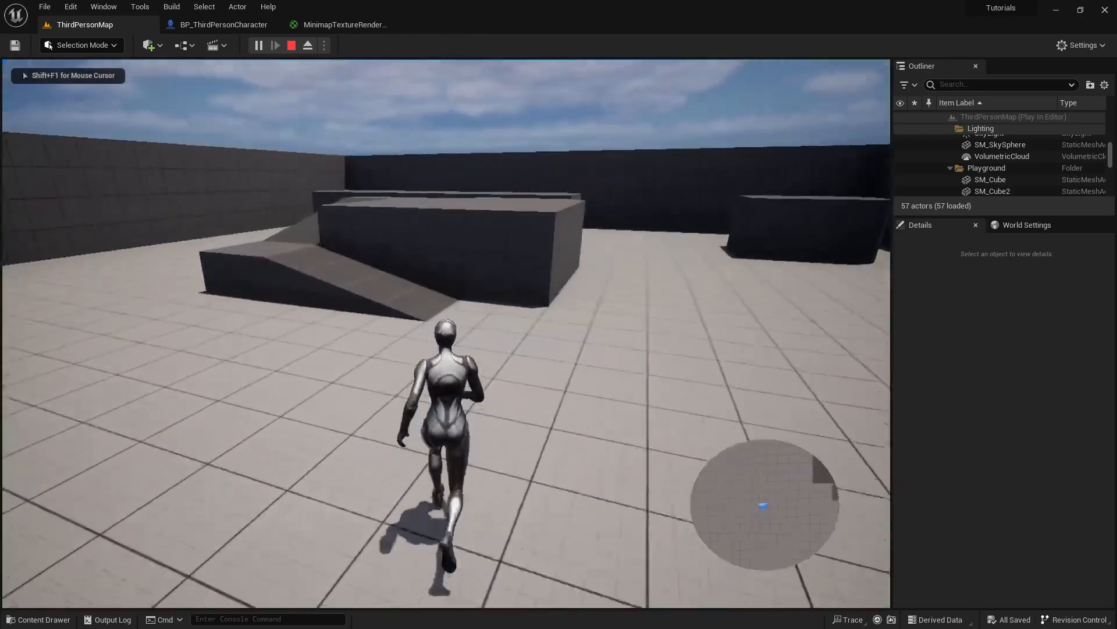
key(s)
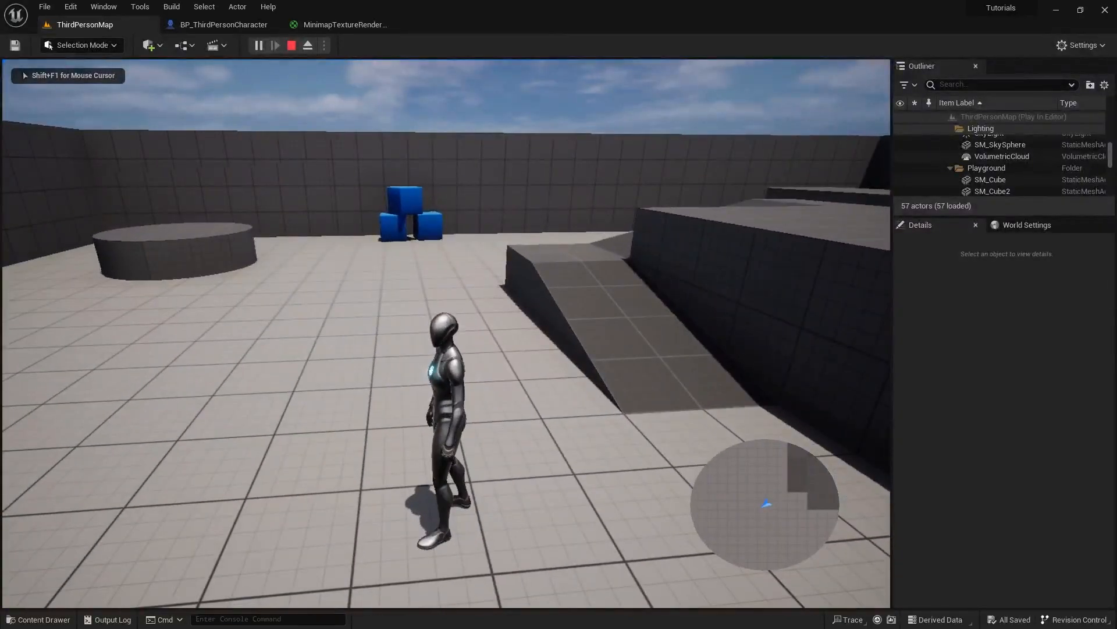
key(Escape)
Step: Open the WB_Minimap widget from the Minimap content folder and select its minimap image
click(42, 621)
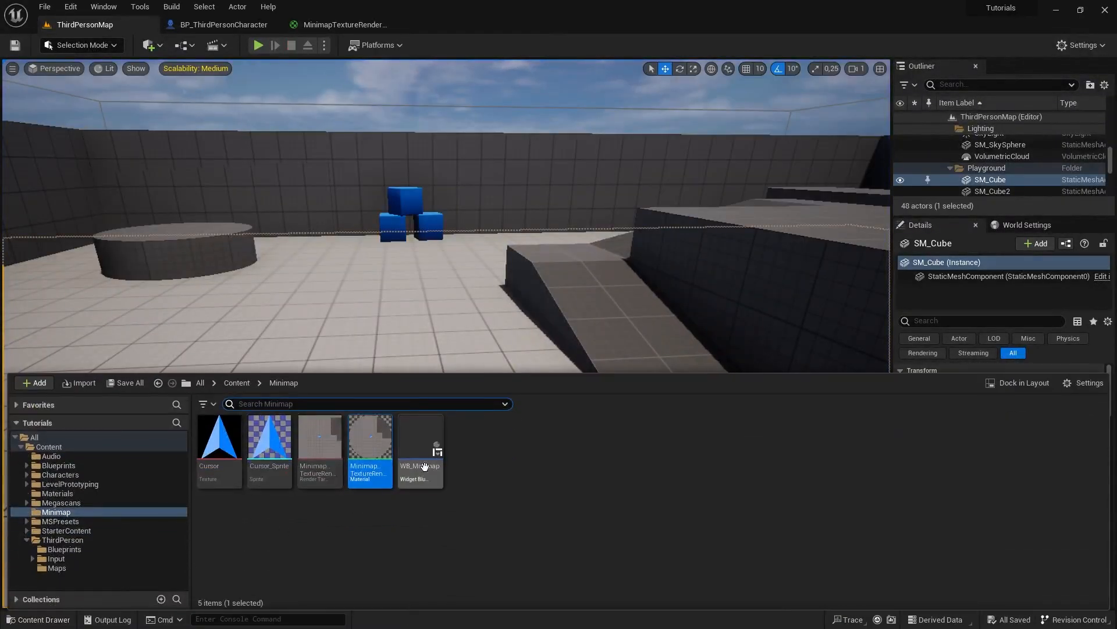
double_click(428, 453)
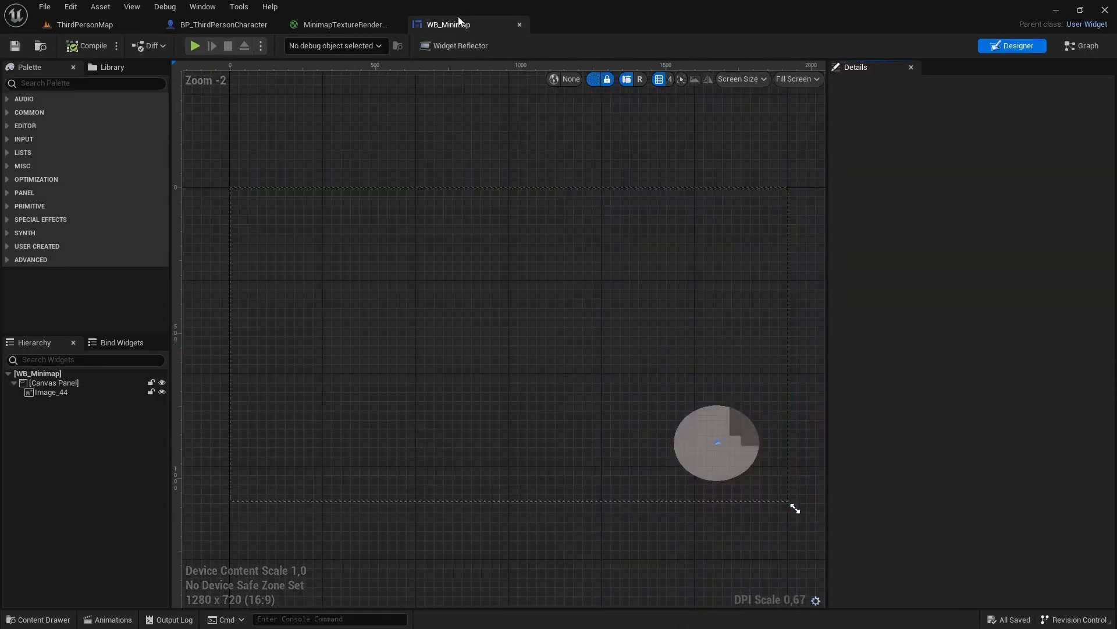
click(719, 442)
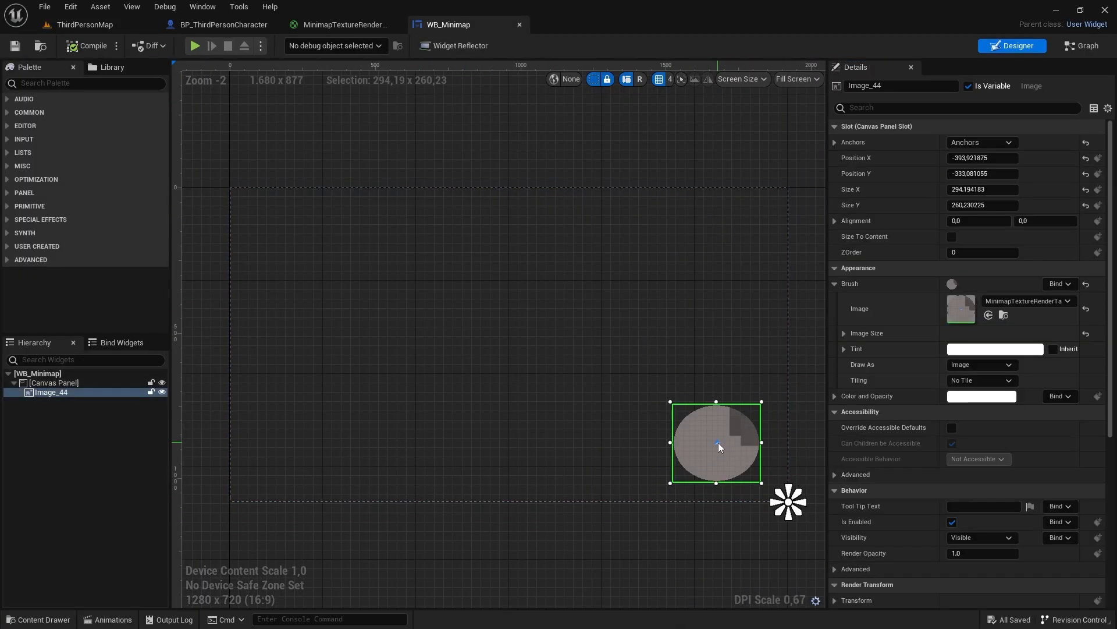
Step: Set the minimap image's Size X and Size Y to 300 each and save the widget
click(975, 189)
text(300)
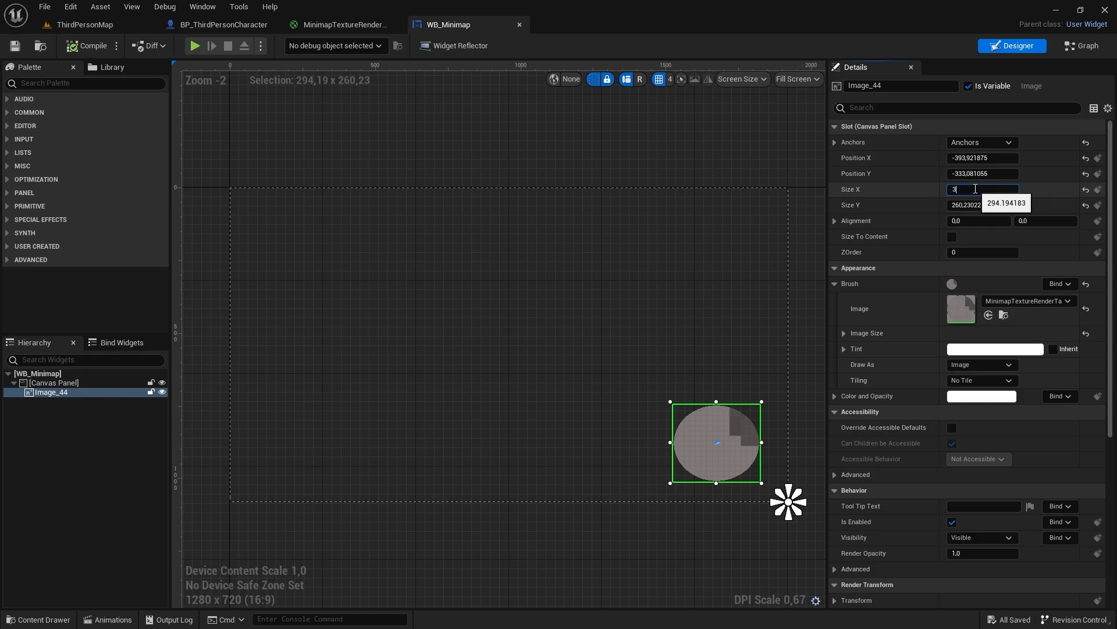
key(Return)
click(962, 205)
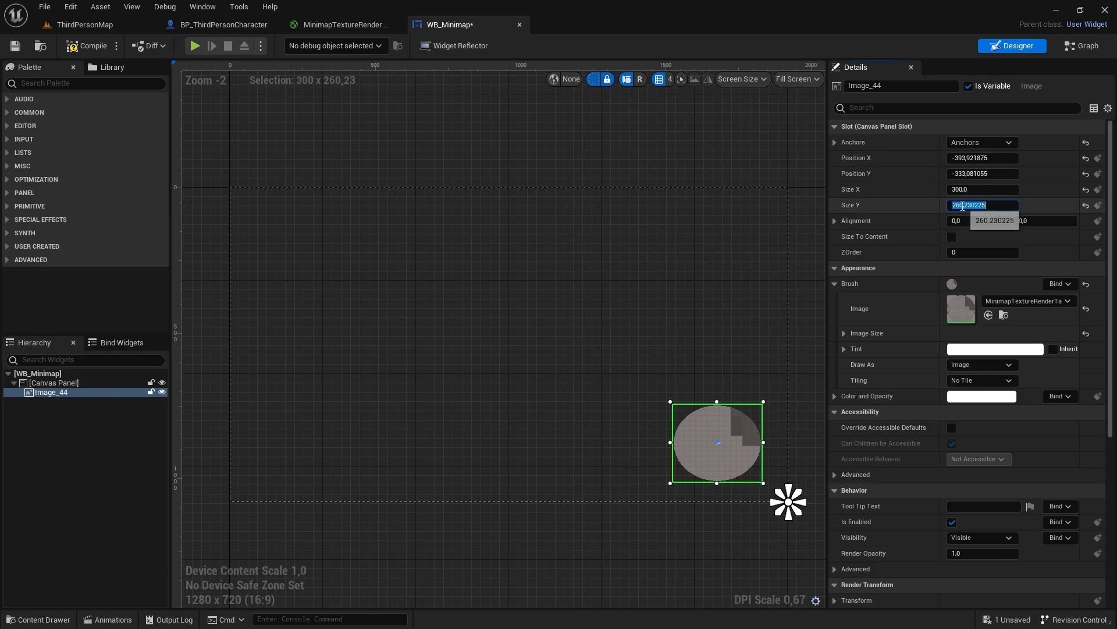
text(300)
key(Return)
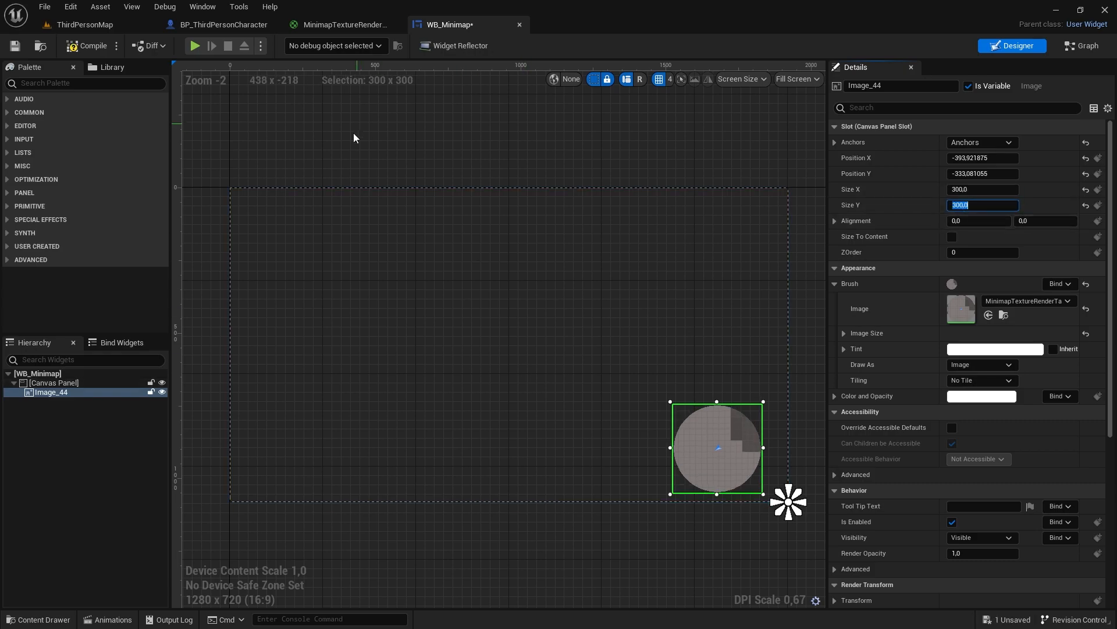
click(15, 46)
Step: Play ThirdPersonMap again, running and jumping across the level's platforms to check the resized circular minimap and its player cursor
click(90, 26)
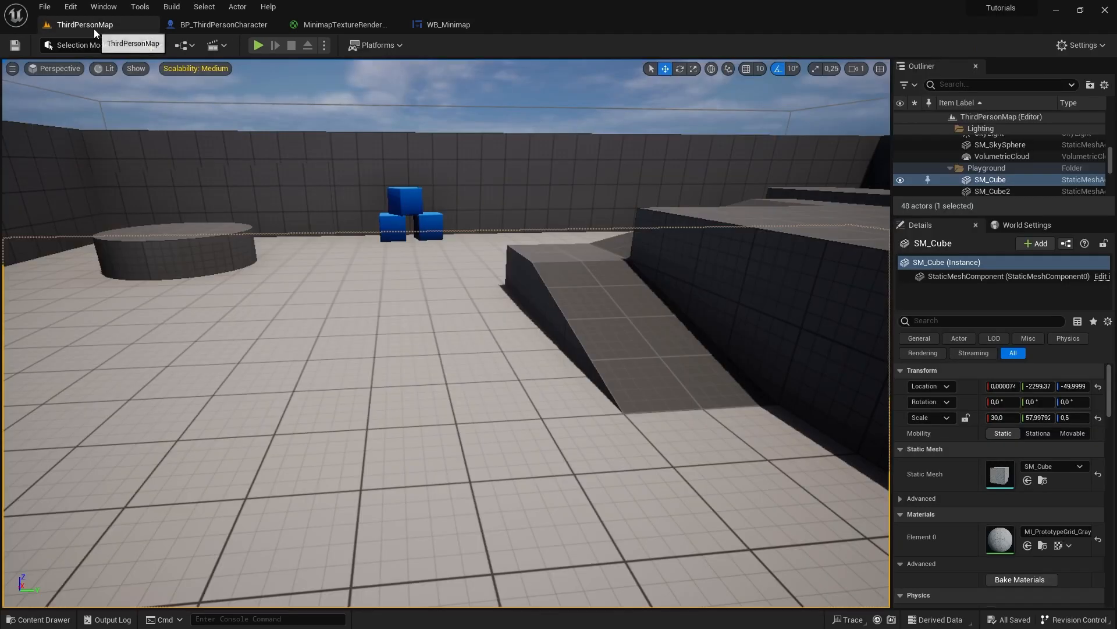
click(258, 45)
key(w)
key(space)
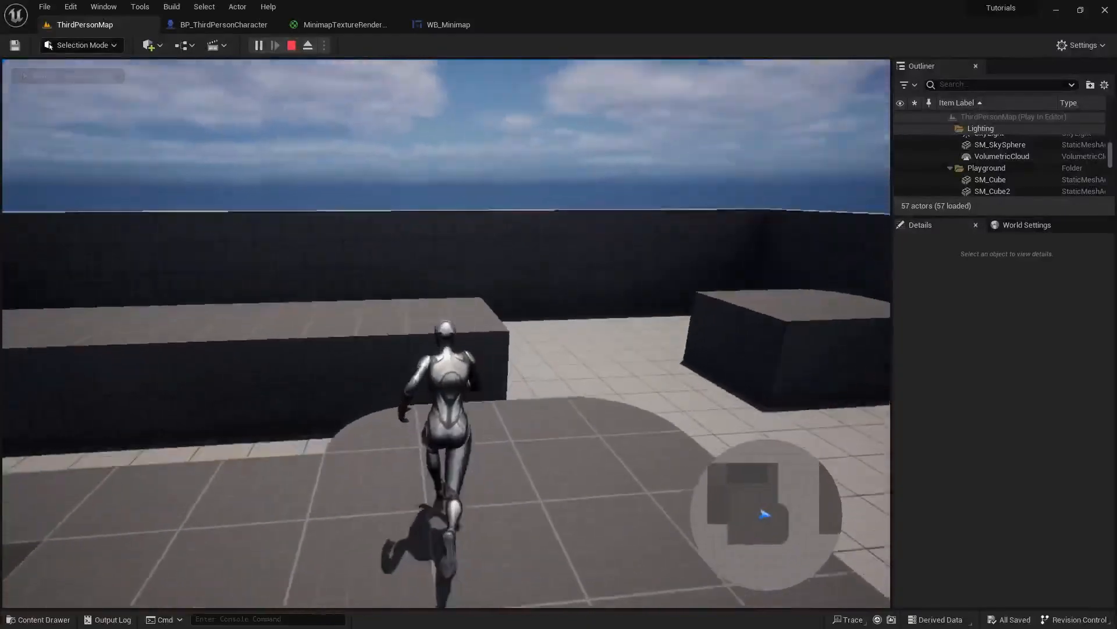
key(space)
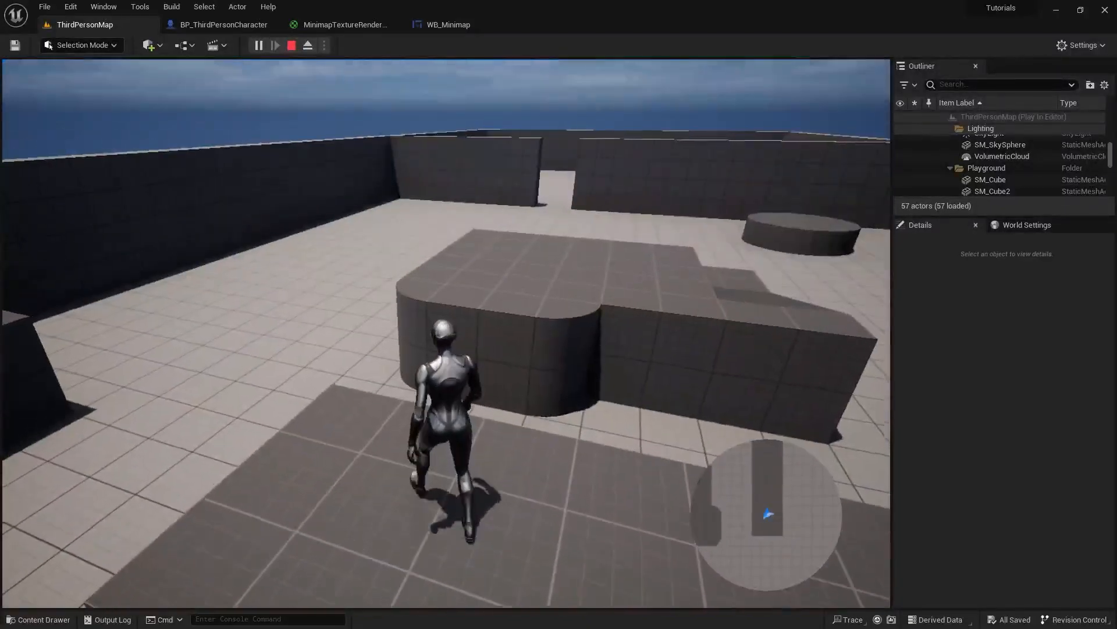
key(space)
key(w)
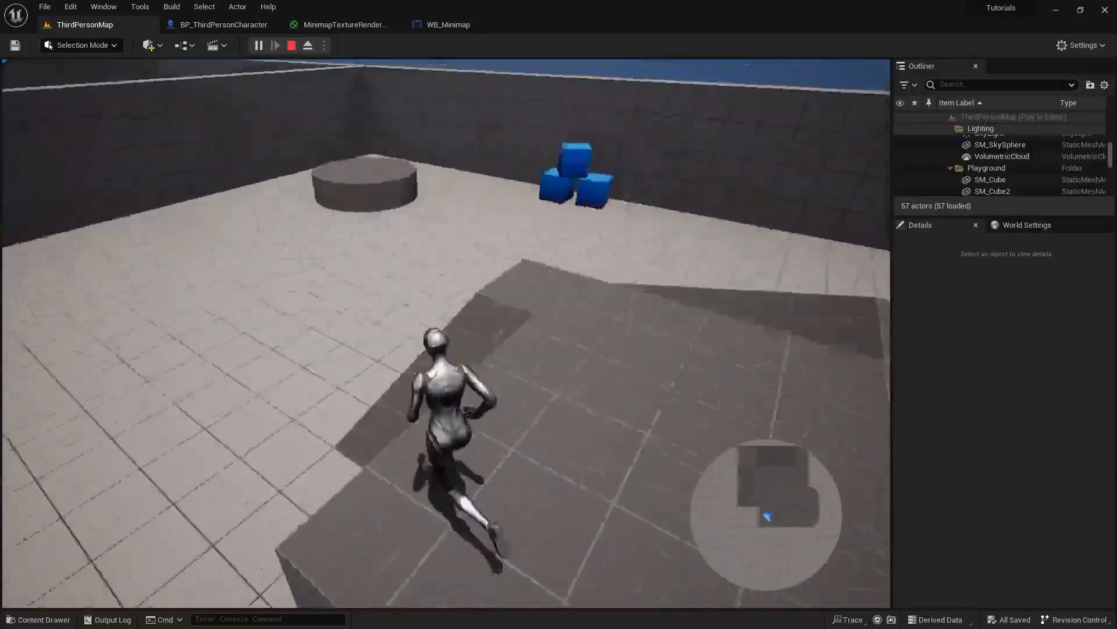
key(w)
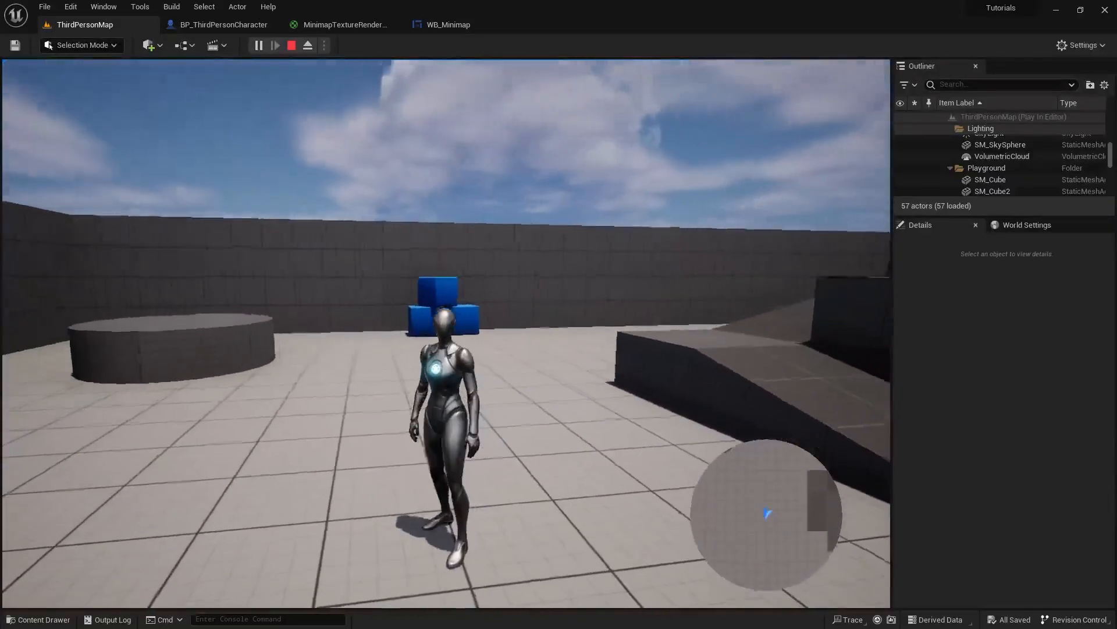